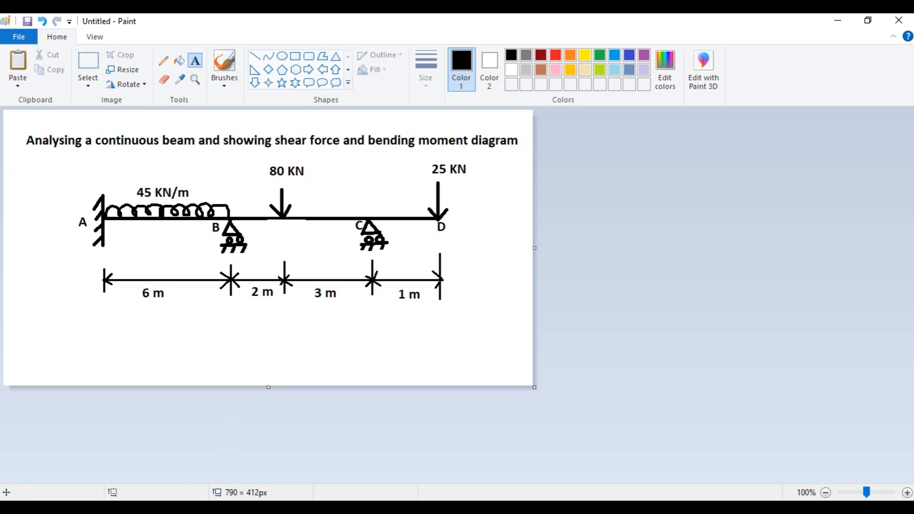
Switch from the beam sketch in Paint to STAAD.Pro V8i
{"action": "mouse_move", "coordinate": [245, 507]}
{"action": "left_click", "coordinate": [250, 485]}
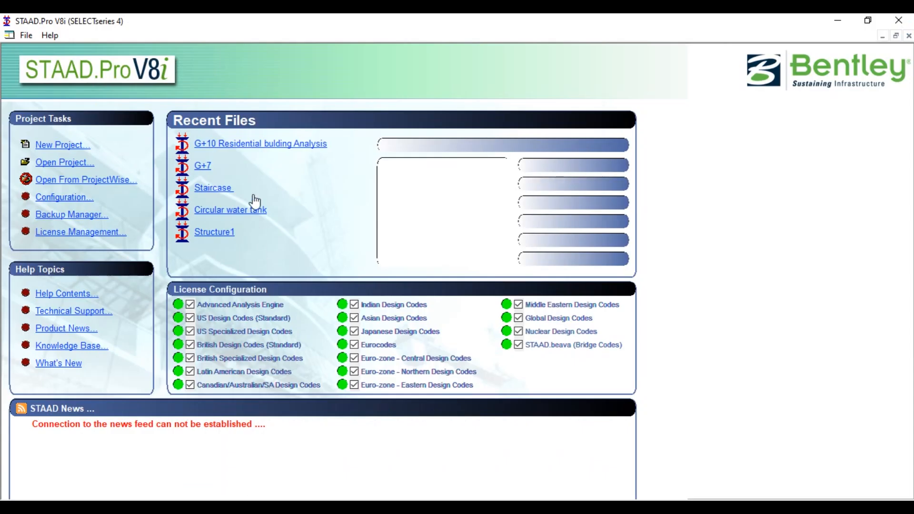
{"action": "left_click", "coordinate": [234, 173]}
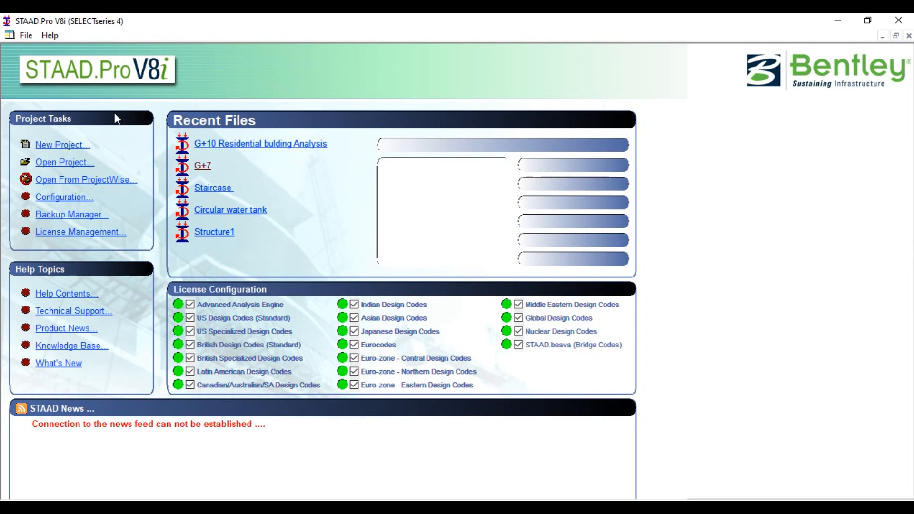
Create a Space structure project named Continuous Beam in meter and kilonewton units, starting with Add Beam
{"action": "left_click", "coordinate": [66, 147]}
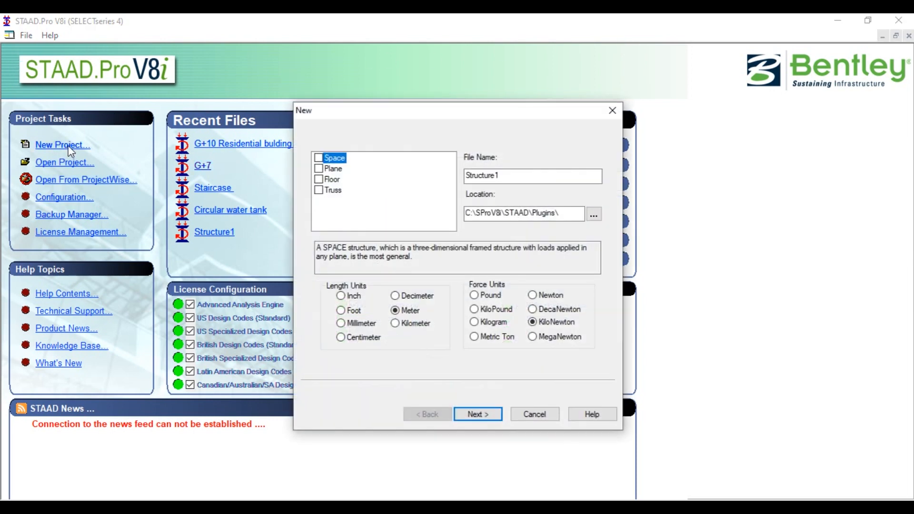
{"action": "left_click", "coordinate": [318, 156]}
{"action": "left_click_drag", "start_coordinate": [528, 177], "coordinate": [447, 172]}
{"action": "type", "text": "Continuous Beam"}
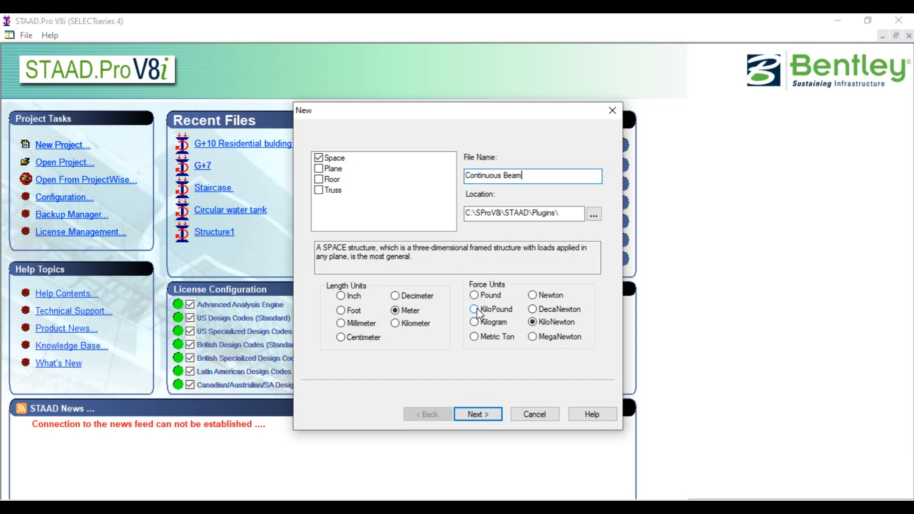
{"action": "left_click", "coordinate": [486, 415]}
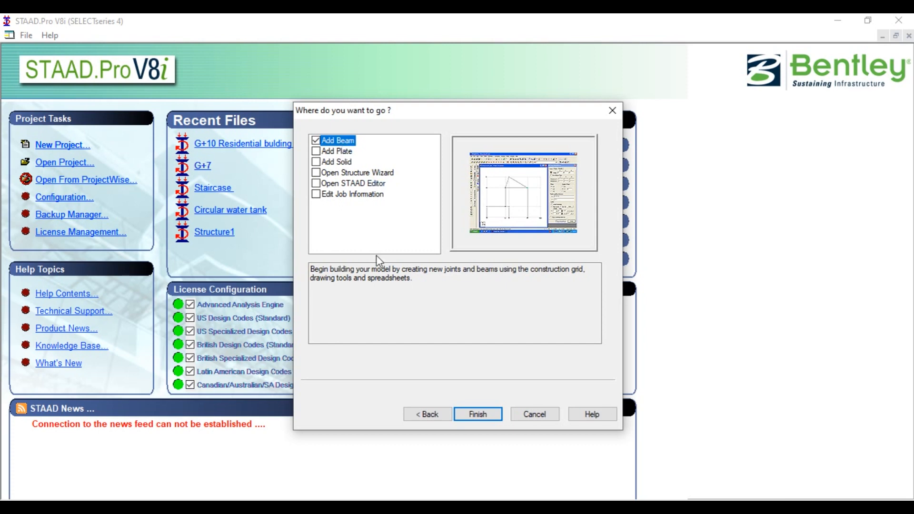
{"action": "left_click", "coordinate": [485, 416]}
{"action": "left_click", "coordinate": [485, 417]}
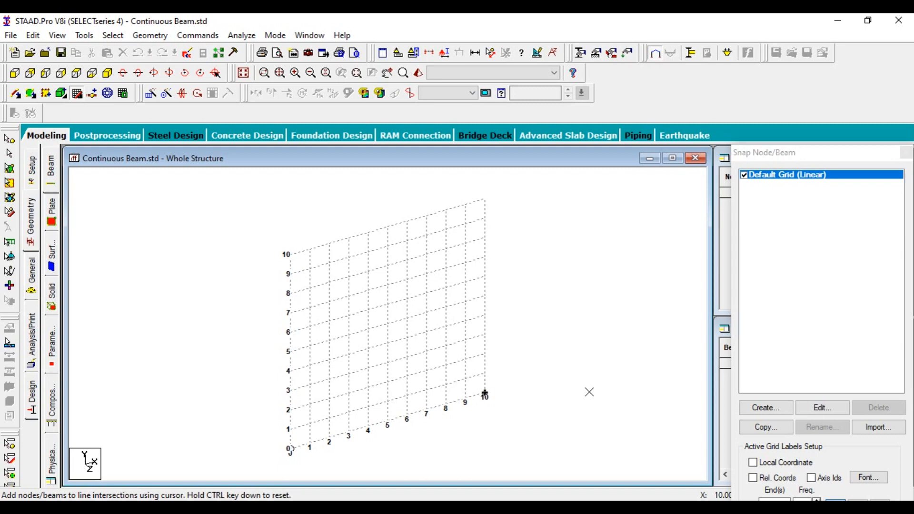
Extend the default linear grid to 12 construction lines on the positive side of the X direction
{"action": "left_click", "coordinate": [805, 410]}
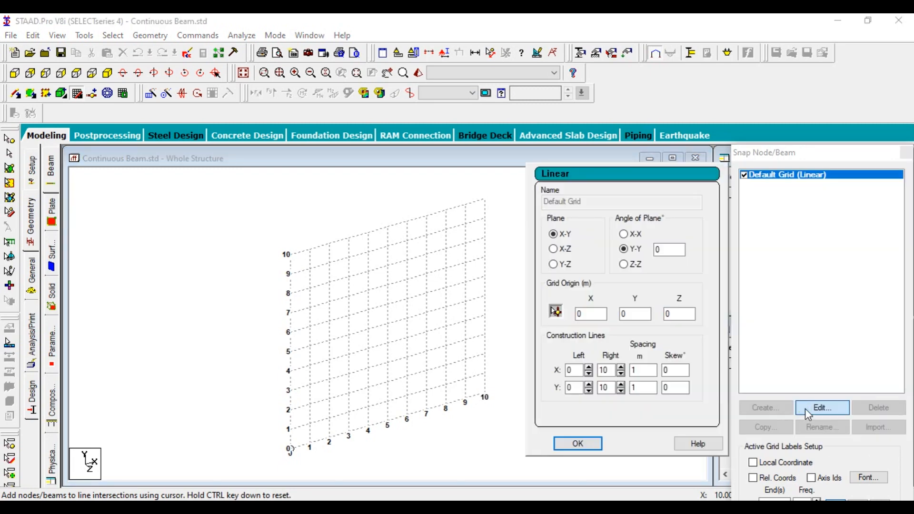
{"action": "left_click", "coordinate": [620, 367]}
{"action": "left_click", "coordinate": [621, 368]}
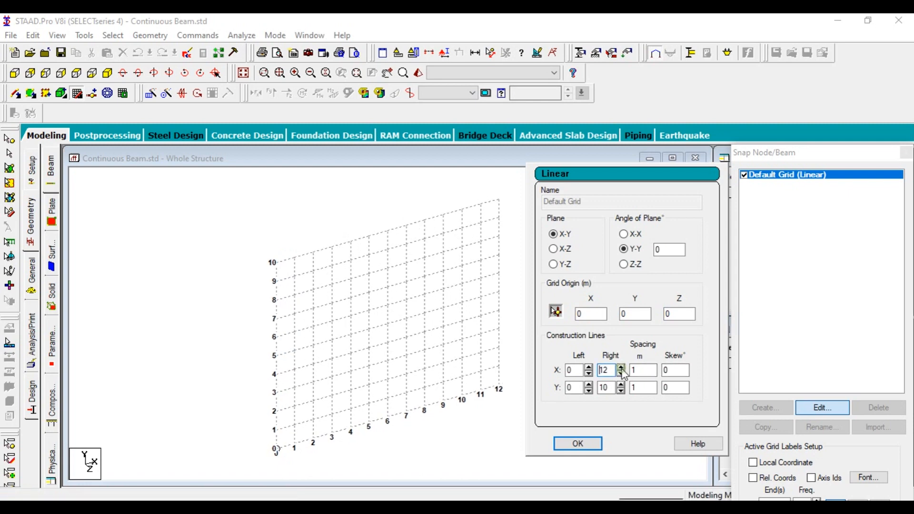
{"action": "left_click", "coordinate": [589, 445]}
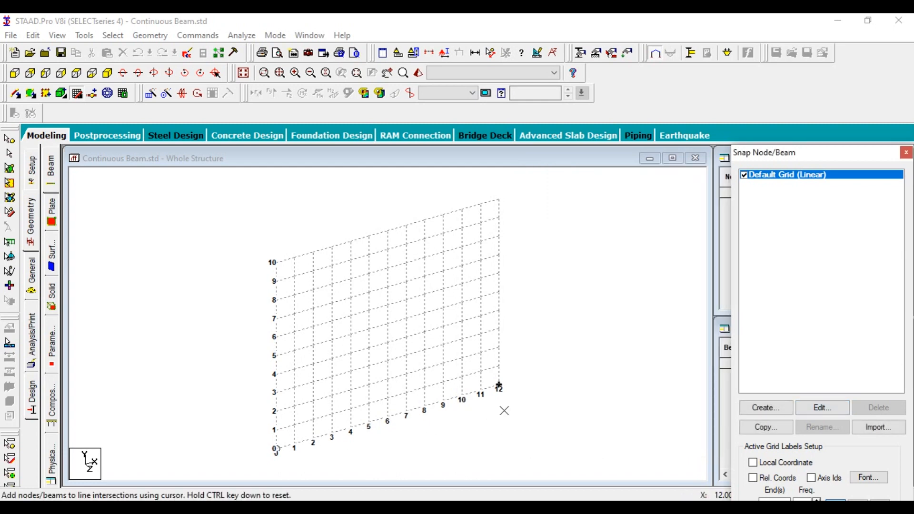
Draw connected beam members along the X axis with nodes at 0, 6, 8, 11 and 12 m, and show them in front view
{"action": "left_click", "coordinate": [277, 449]}
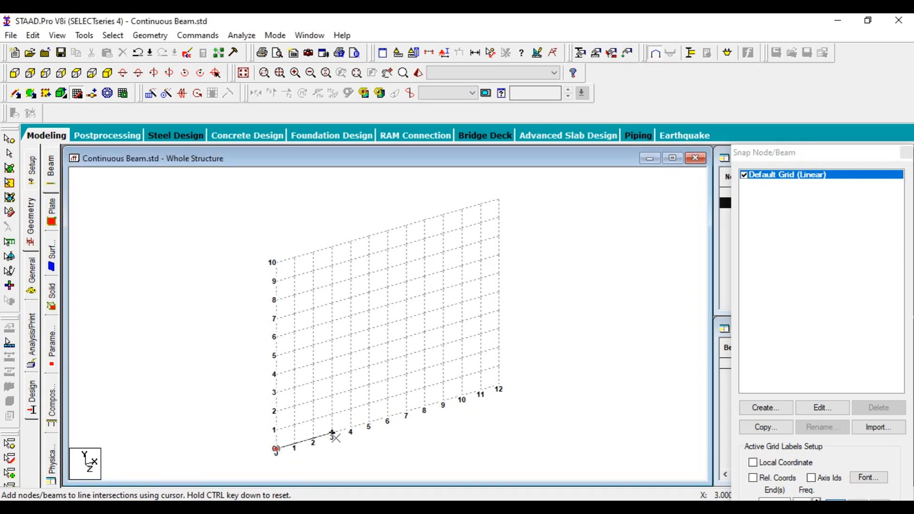
{"action": "left_click", "coordinate": [387, 433]}
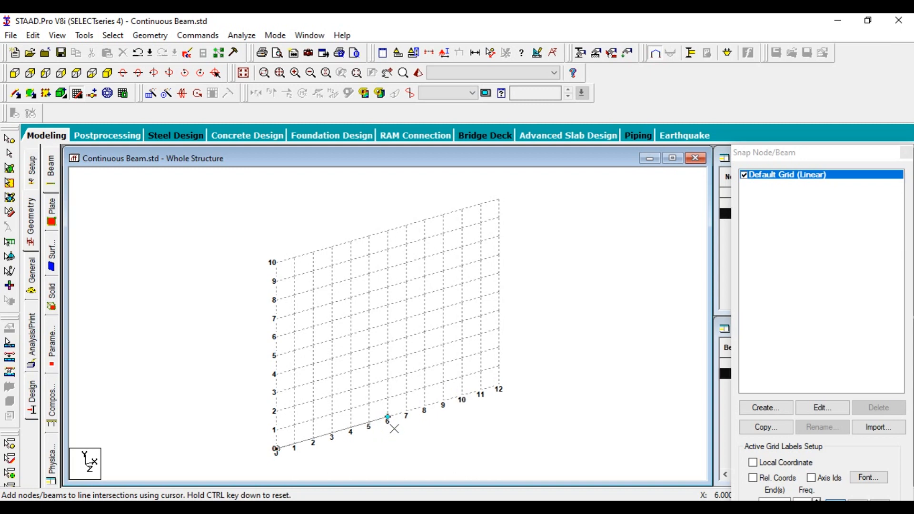
{"action": "left_click", "coordinate": [422, 422]}
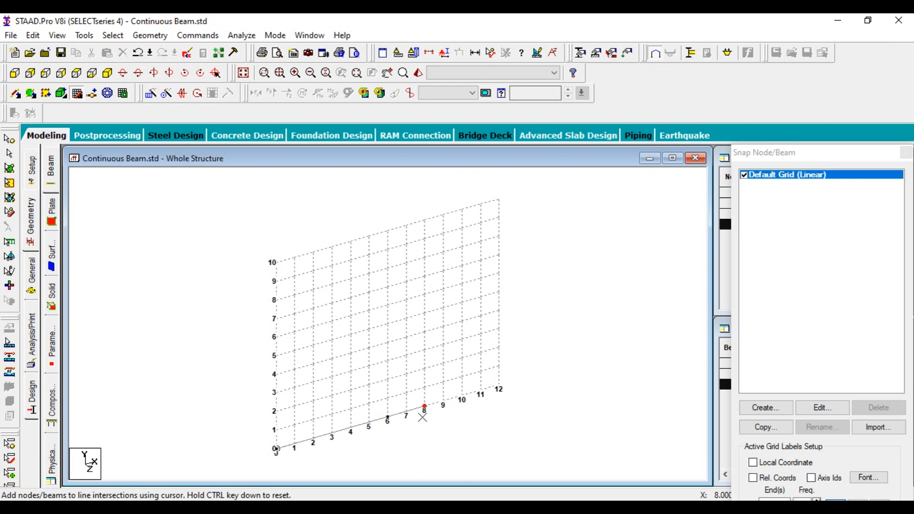
{"action": "left_click", "coordinate": [481, 391]}
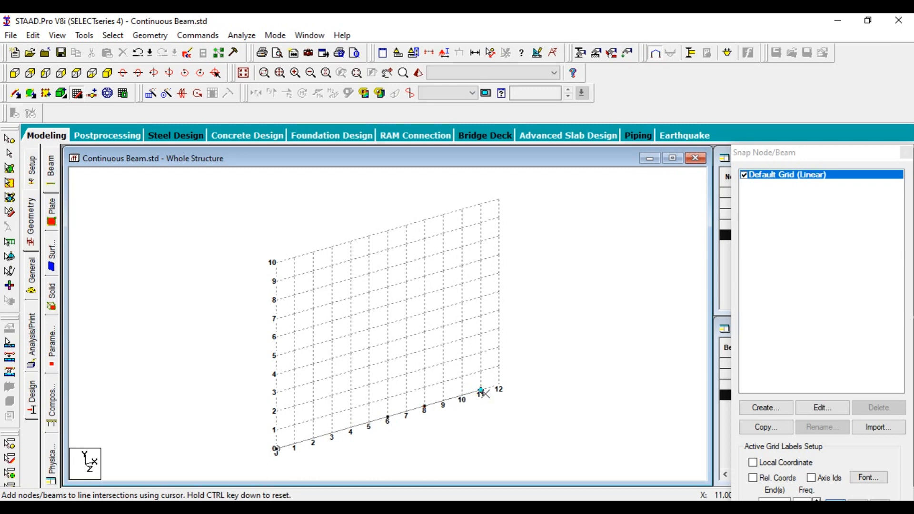
{"action": "left_click", "coordinate": [498, 386]}
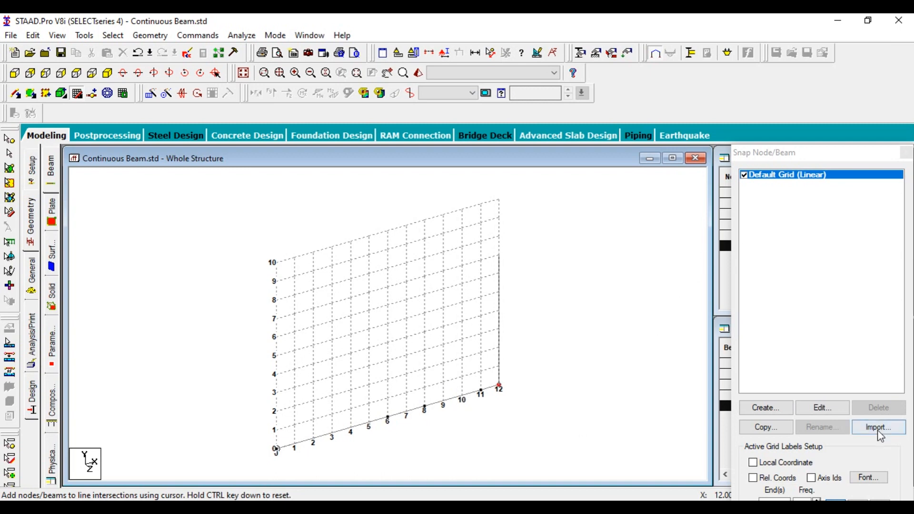
{"action": "left_click", "coordinate": [905, 152]}
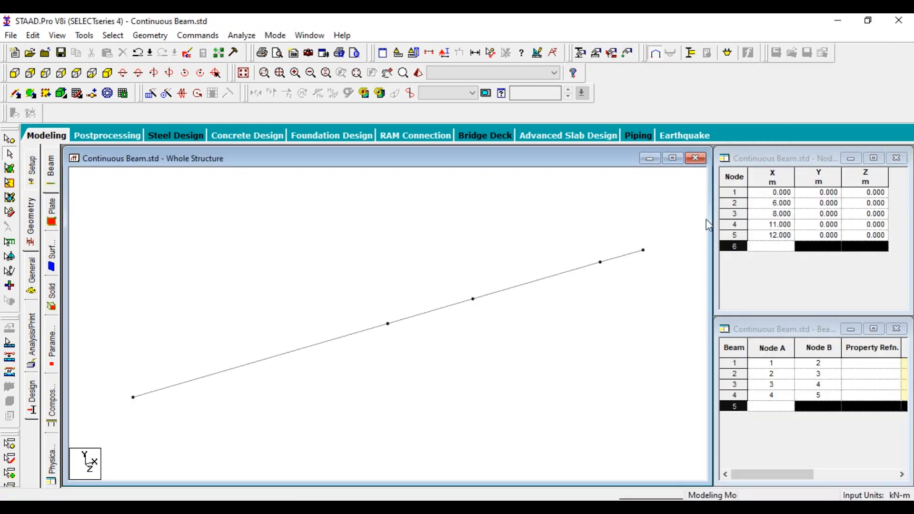
{"action": "left_click", "coordinate": [15, 73]}
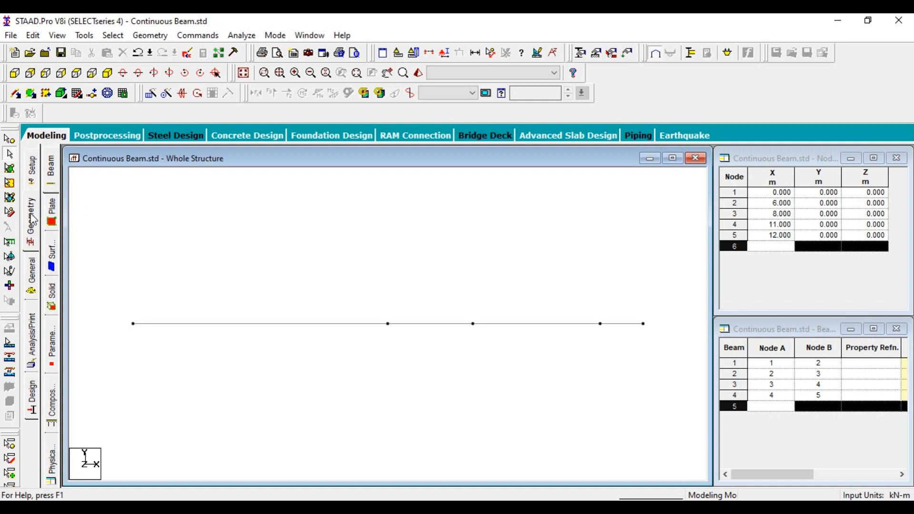
{"action": "left_click", "coordinate": [33, 278]}
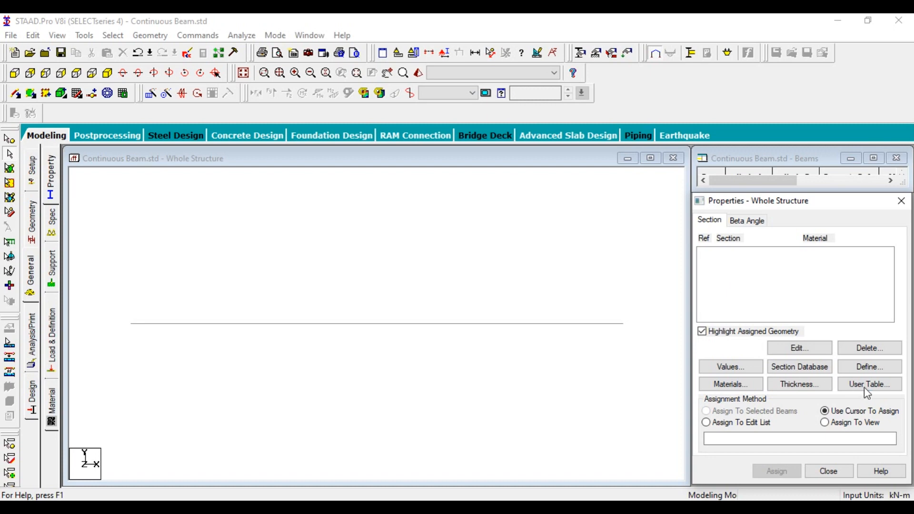
{"action": "left_click", "coordinate": [56, 272]}
{"action": "left_click", "coordinate": [56, 331]}
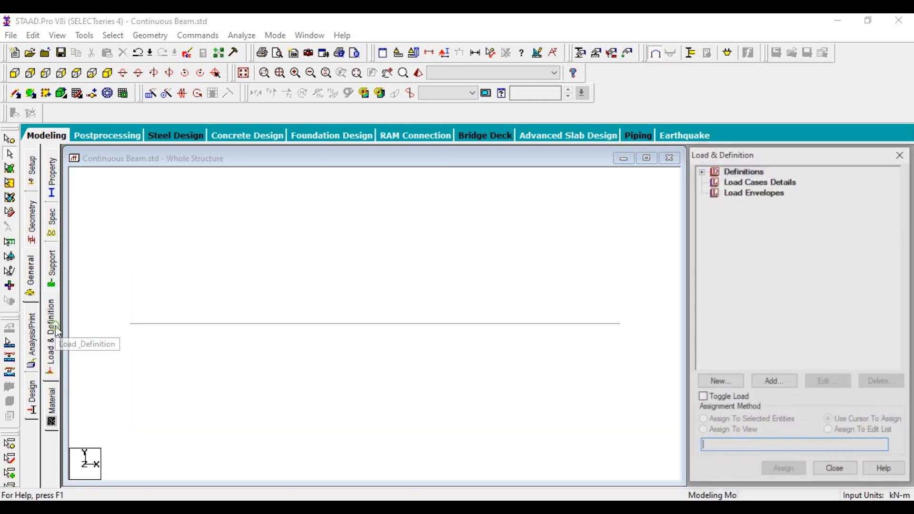
{"action": "left_click", "coordinate": [54, 260]}
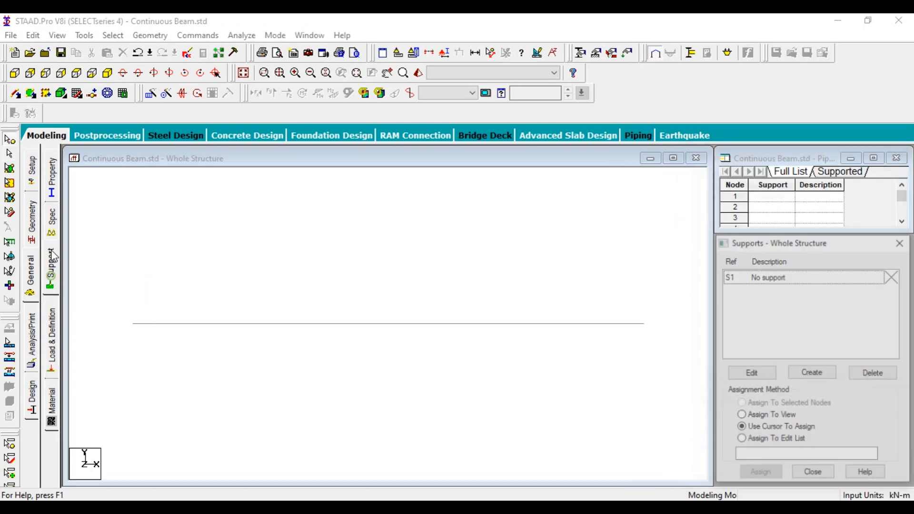
{"action": "left_click", "coordinate": [52, 220]}
Start defining a section property and look through the Rectangle, Tee, Trapezoidal, Tapered I and Tapered Tube shapes
{"action": "left_click", "coordinate": [52, 178]}
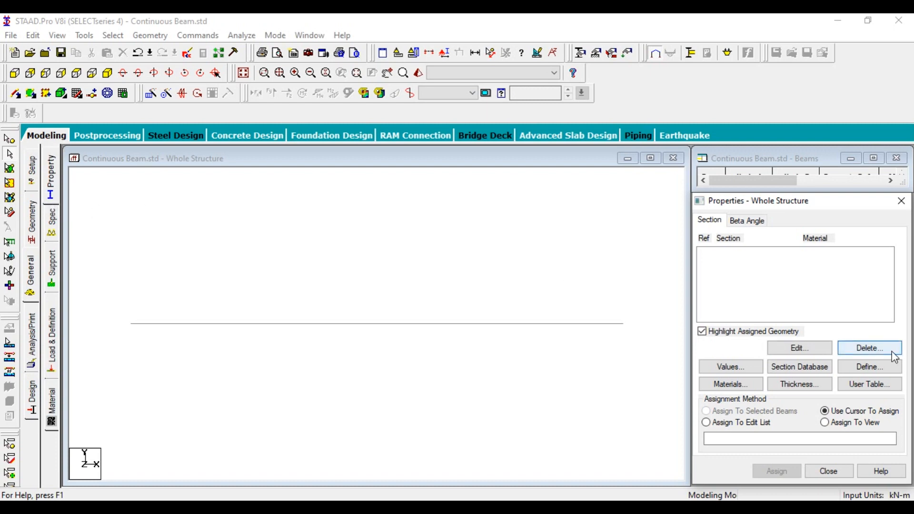
{"action": "left_click", "coordinate": [870, 367]}
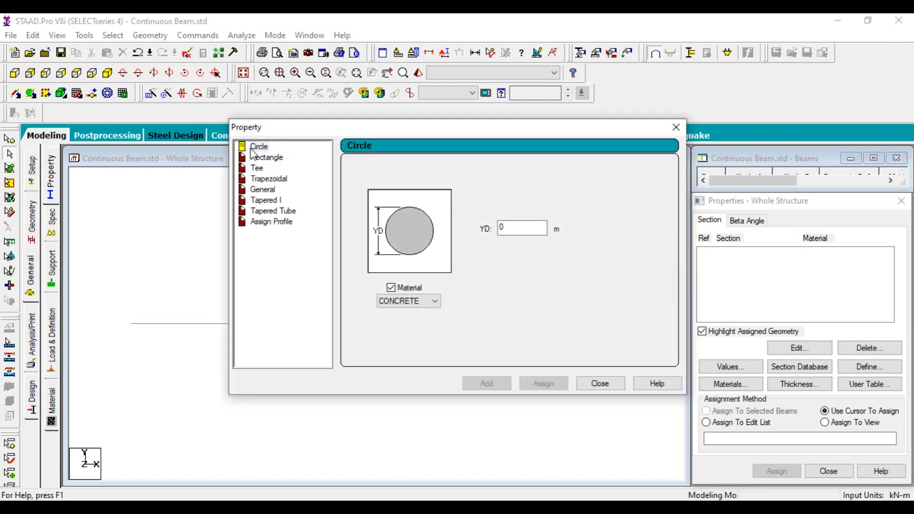
{"action": "left_click", "coordinate": [264, 159]}
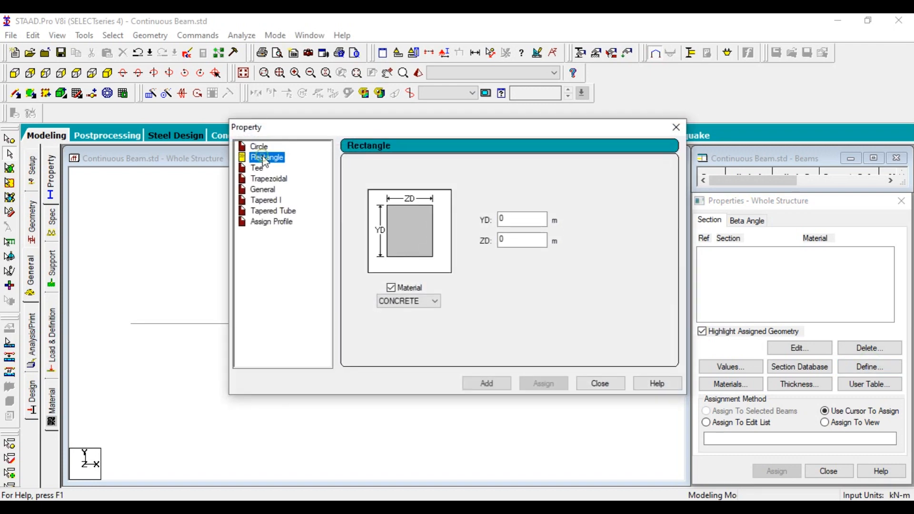
{"action": "left_click", "coordinate": [256, 168]}
{"action": "left_click", "coordinate": [269, 180]}
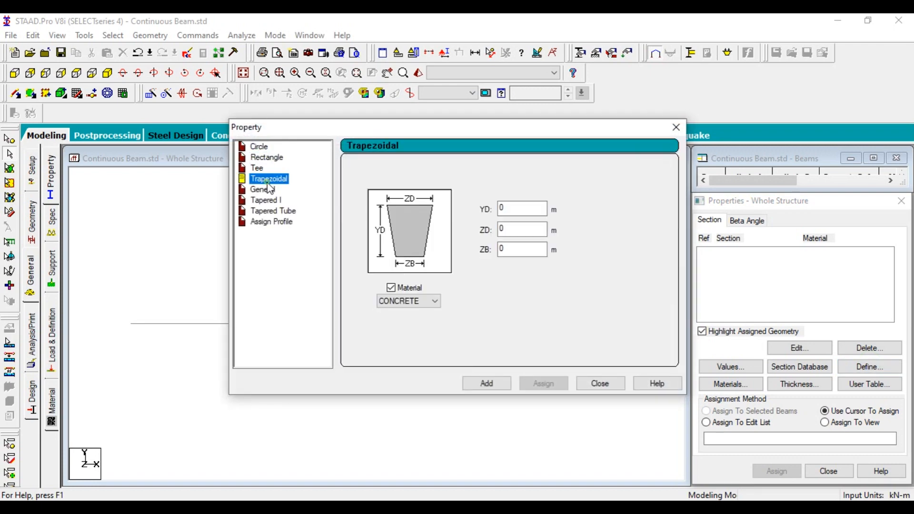
{"action": "left_click", "coordinate": [271, 200]}
{"action": "left_click", "coordinate": [279, 211]}
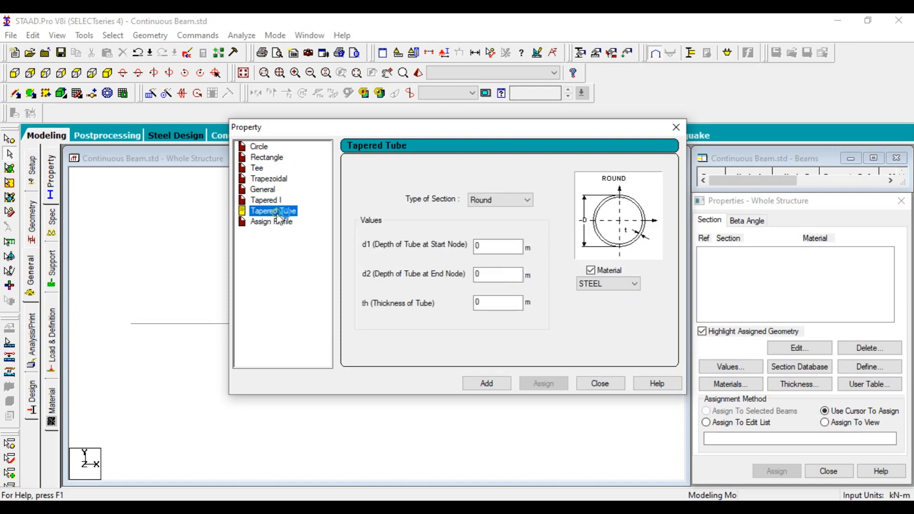
Add a rectangular concrete section with YD 0.45 m and ZD 0.23 m
{"action": "left_click", "coordinate": [269, 159]}
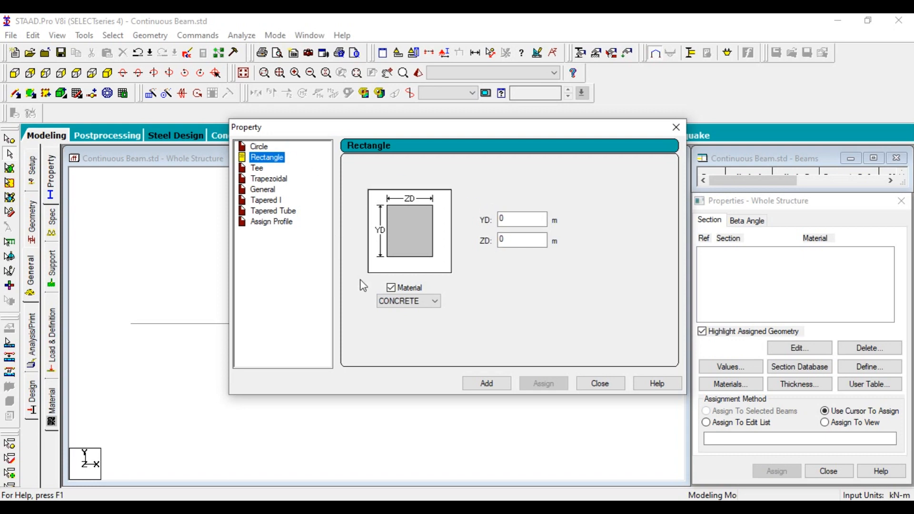
{"action": "left_click", "coordinate": [508, 219]}
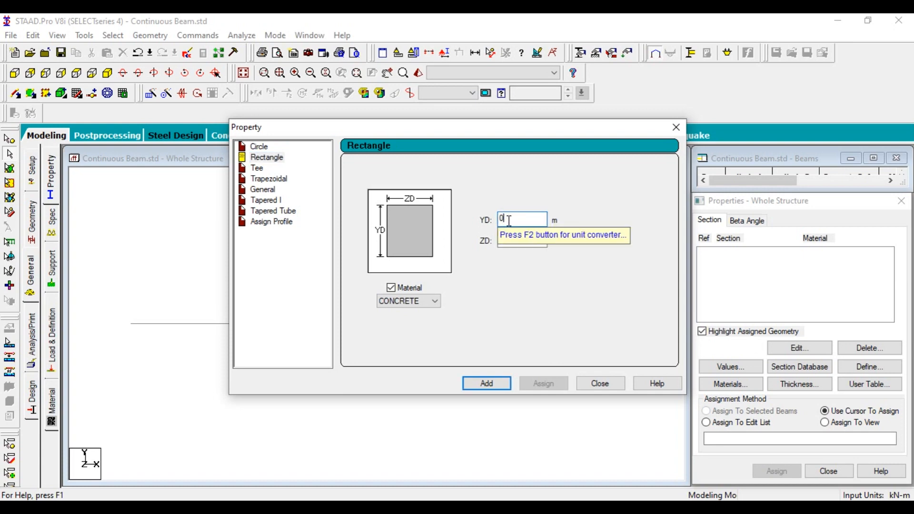
{"action": "double_click", "coordinate": [502, 219]}
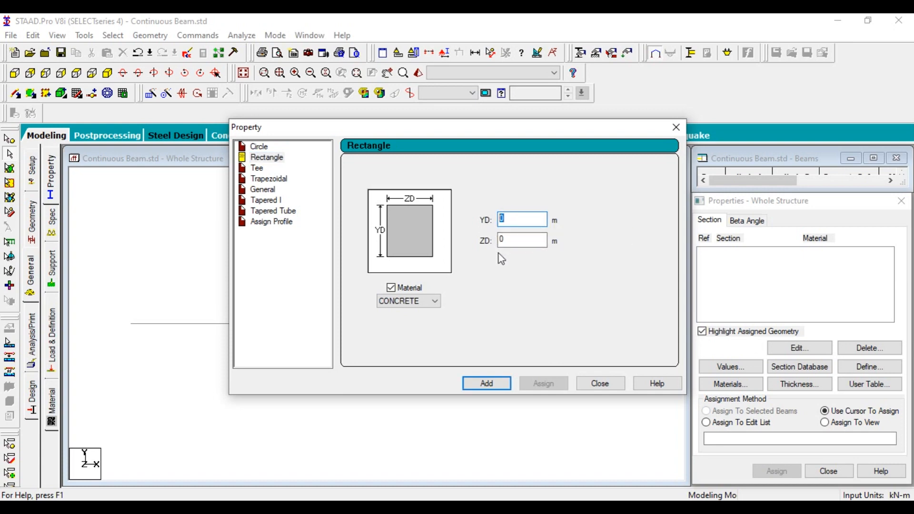
{"action": "left_click", "coordinate": [519, 220]}
{"action": "type", "text": ".45"}
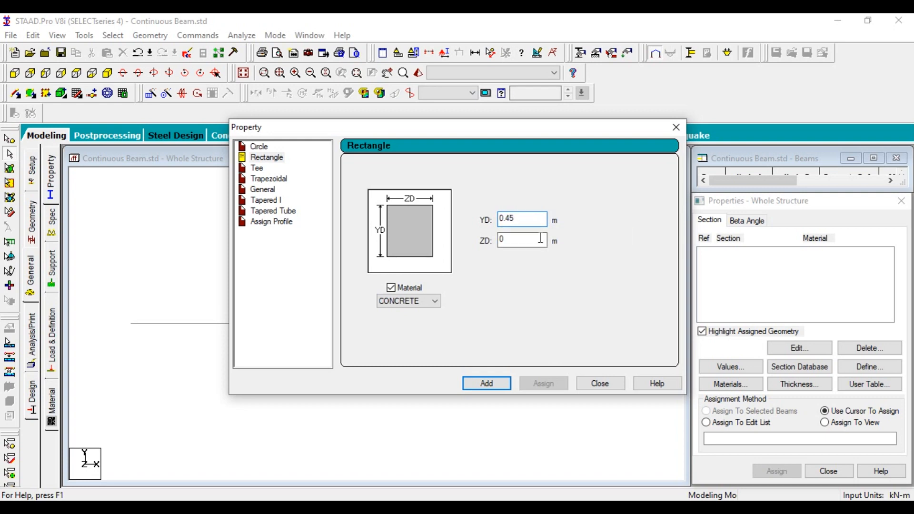
{"action": "left_click", "coordinate": [533, 240]}
{"action": "type", "text": "."}
{"action": "left_click", "coordinate": [486, 385]}
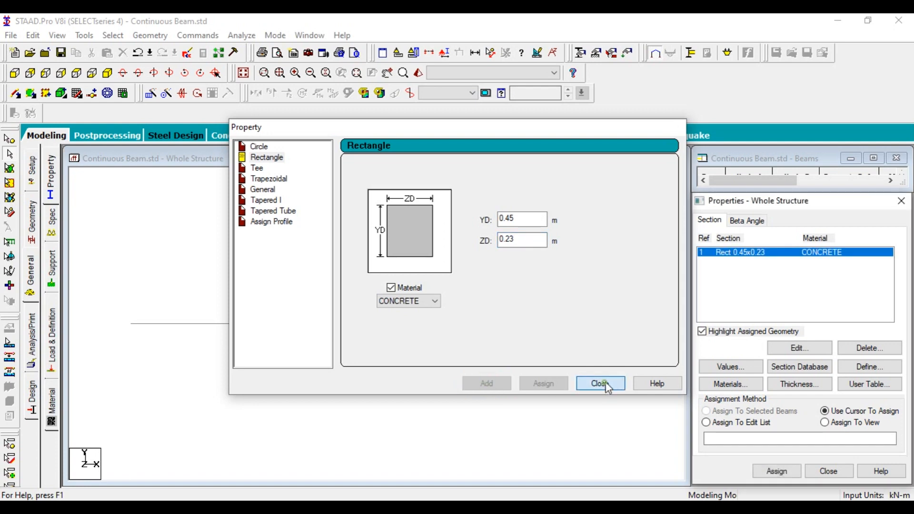
{"action": "left_click", "coordinate": [604, 383]}
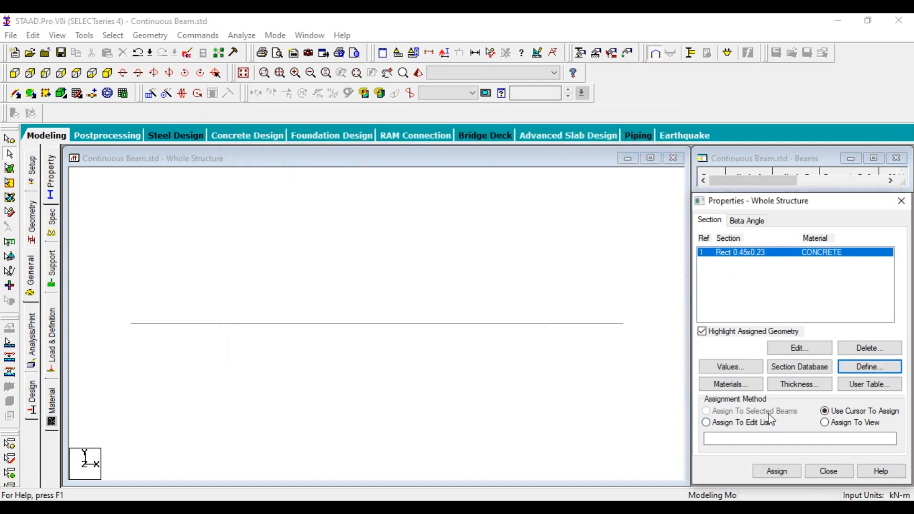
Assign the Rect 0.45x0.23 section to all members in the view and clear the selection
{"action": "left_click", "coordinate": [837, 422]}
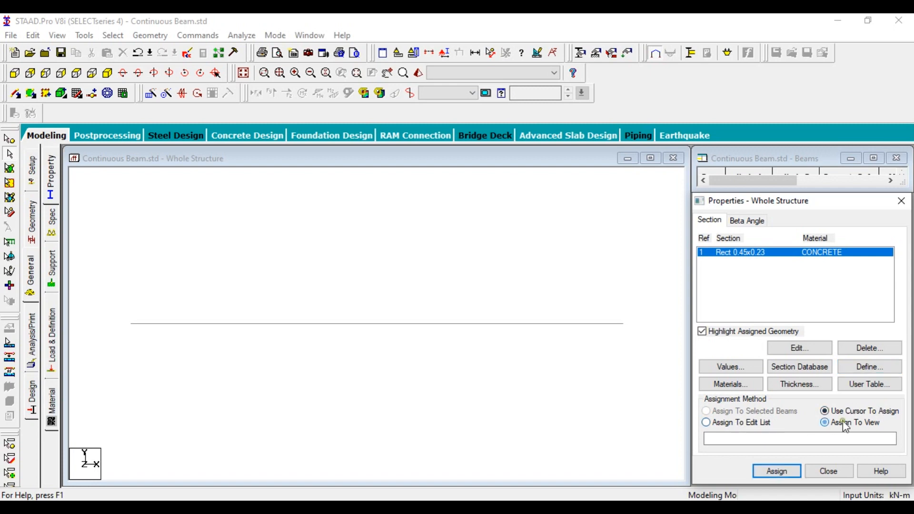
{"action": "left_click", "coordinate": [790, 473]}
{"action": "left_click", "coordinate": [825, 378]}
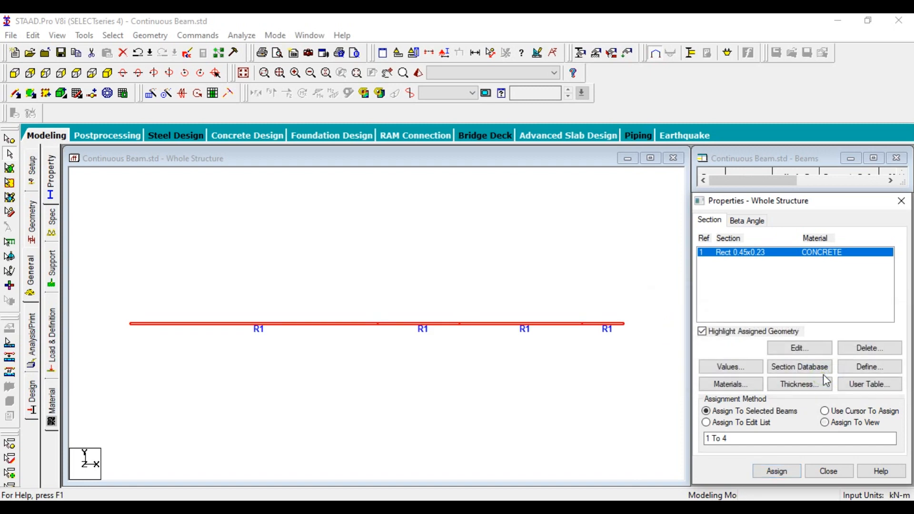
{"action": "left_click", "coordinate": [172, 356]}
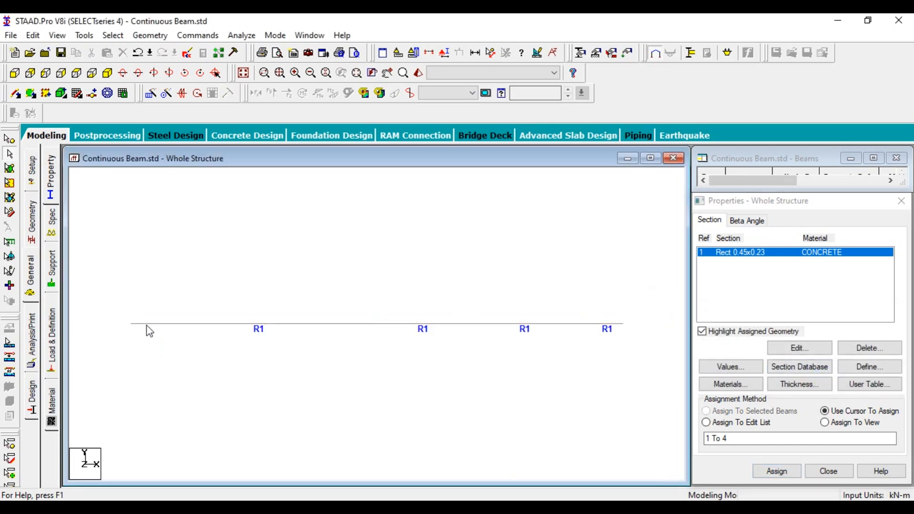
Check the section assignment by selecting the beam members one after another
{"action": "left_click", "coordinate": [147, 324]}
{"action": "left_click", "coordinate": [402, 323]}
{"action": "left_click", "coordinate": [481, 324]}
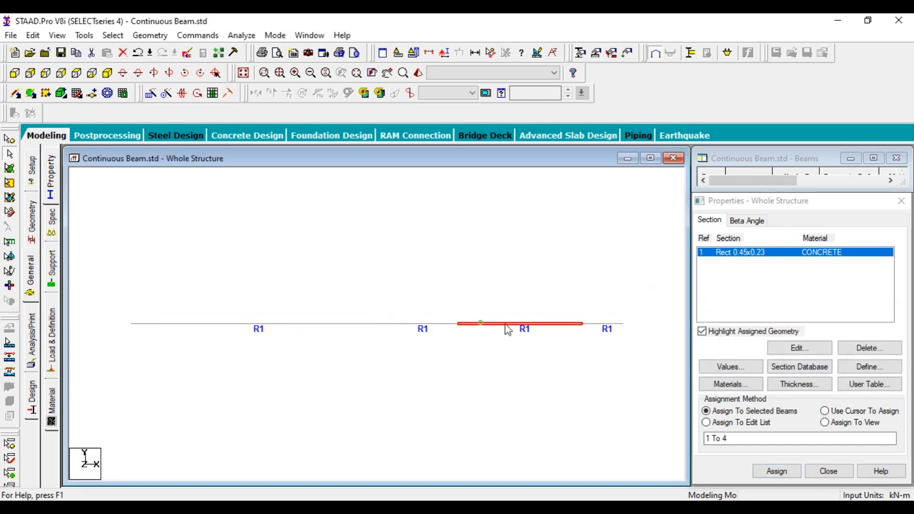
{"action": "left_click", "coordinate": [600, 323]}
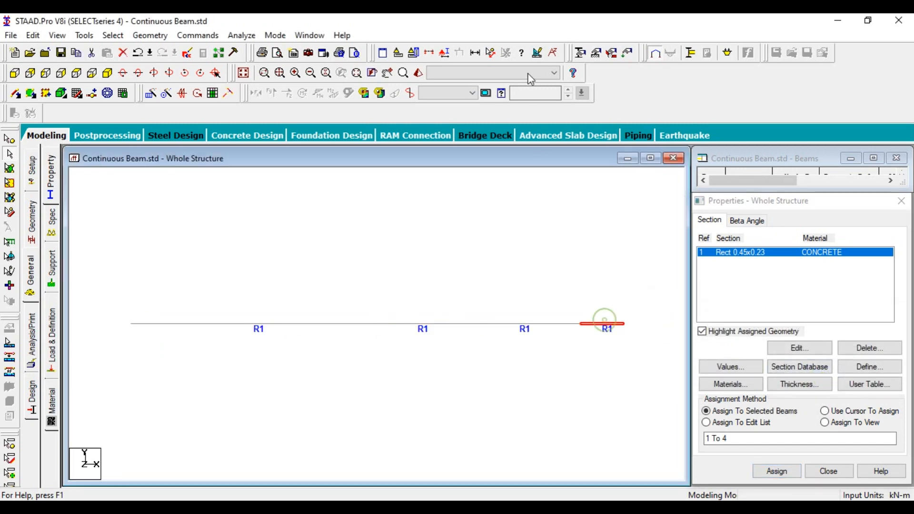
Inspect 3D renderings of the selected end member and of the whole beam, rotating each one
{"action": "left_click", "coordinate": [417, 73]}
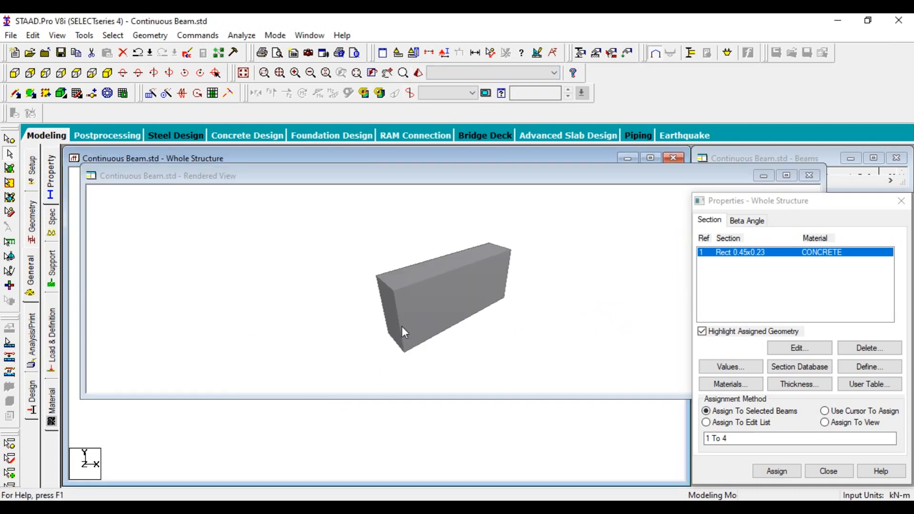
{"action": "left_click_drag", "start_coordinate": [395, 331], "coordinate": [324, 287]}
{"action": "left_click", "coordinate": [809, 175]}
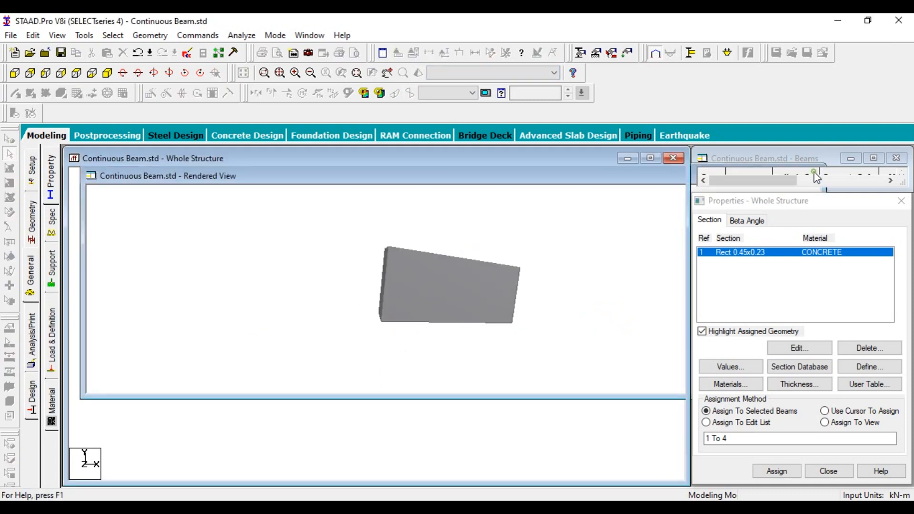
{"action": "left_click", "coordinate": [316, 379]}
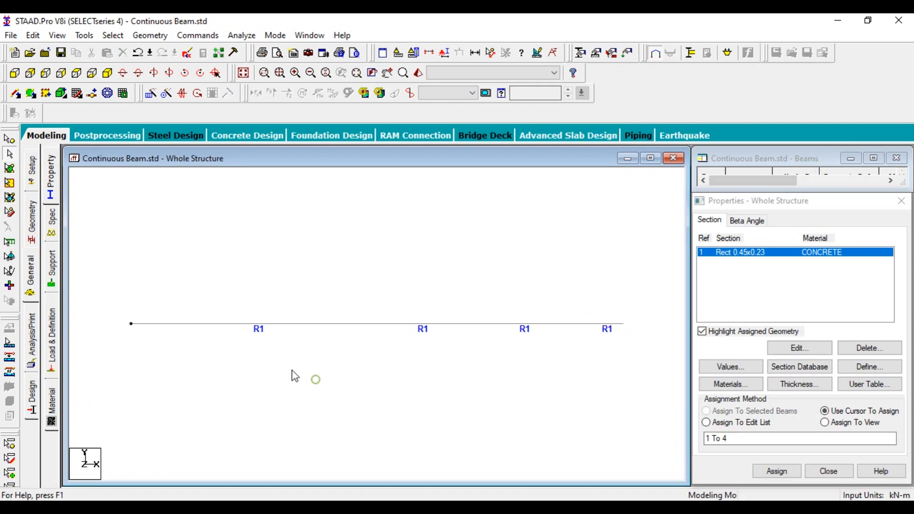
{"action": "left_click", "coordinate": [419, 74]}
{"action": "left_click_drag", "start_coordinate": [447, 329], "coordinate": [405, 284]}
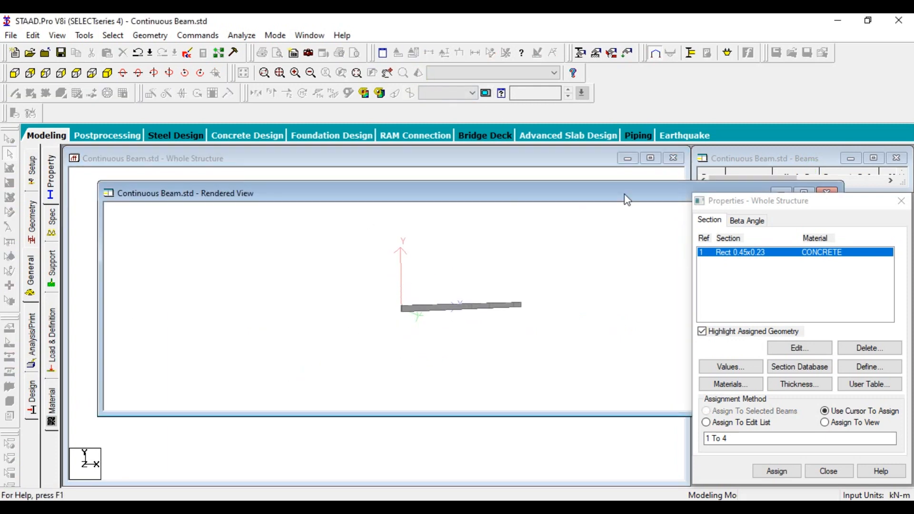
{"action": "left_click", "coordinate": [827, 192]}
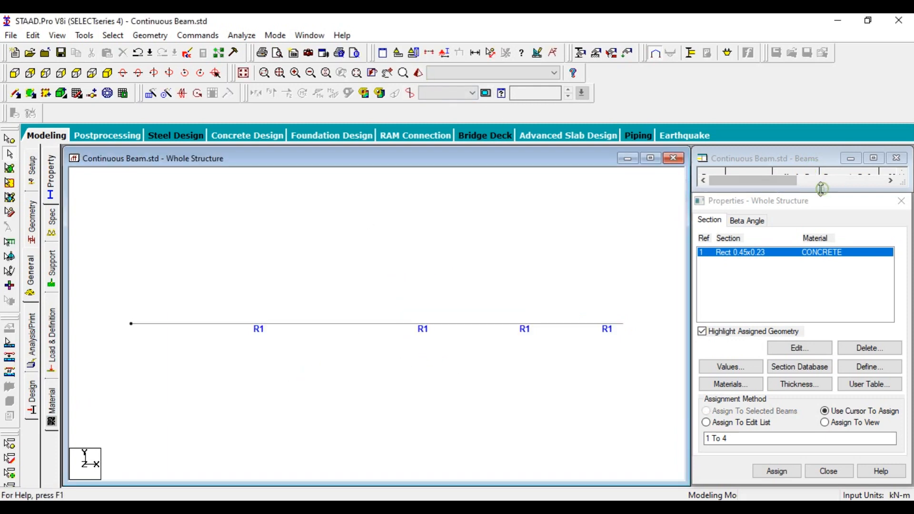
Check the beam sketch in Paint, create a fixed and a pinned support, and assign the fixed Support 2 to node 1
{"action": "left_click", "coordinate": [55, 273]}
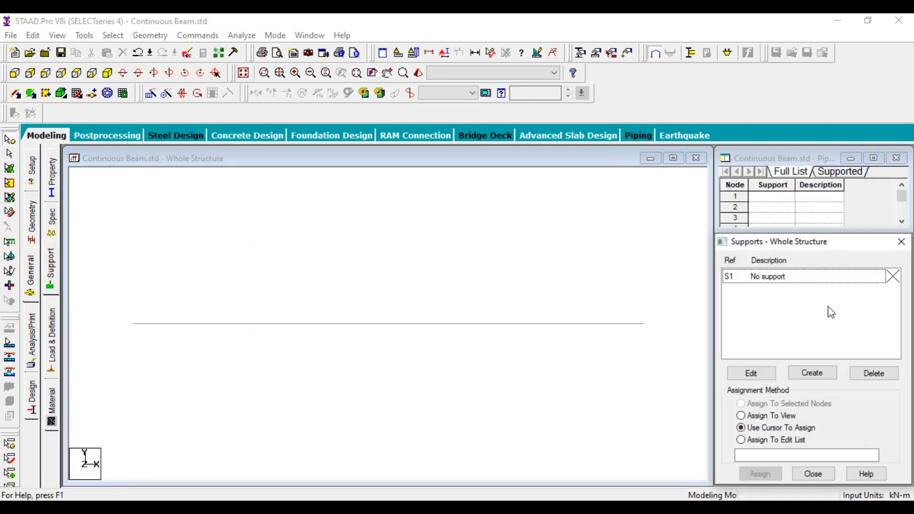
{"action": "left_click", "coordinate": [331, 510]}
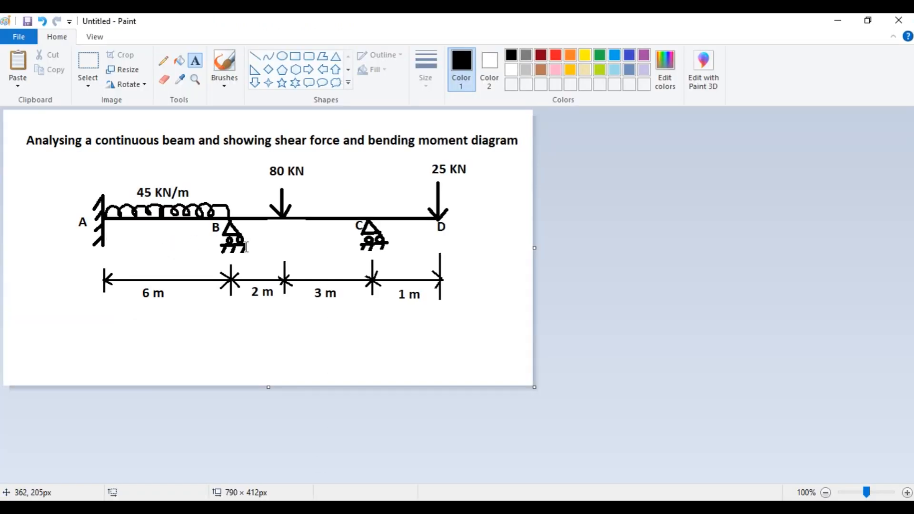
{"action": "left_click", "coordinate": [844, 20]}
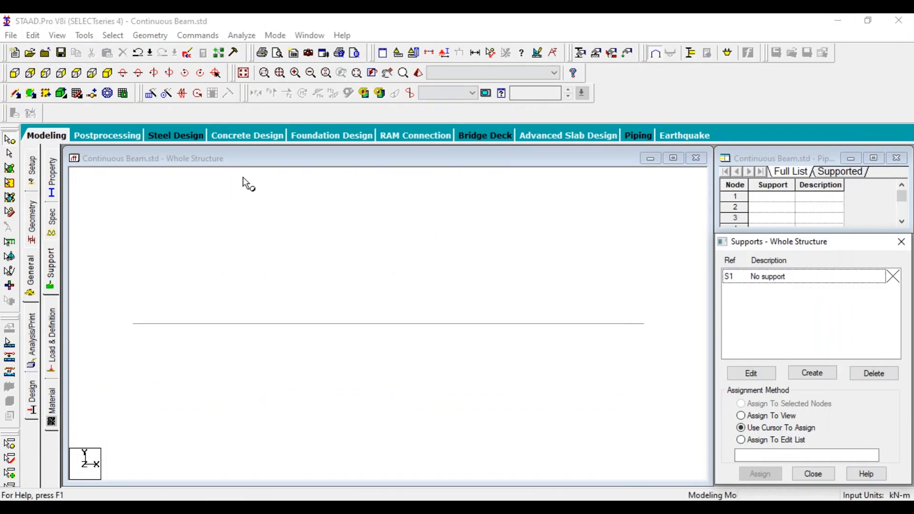
{"action": "left_click", "coordinate": [369, 305]}
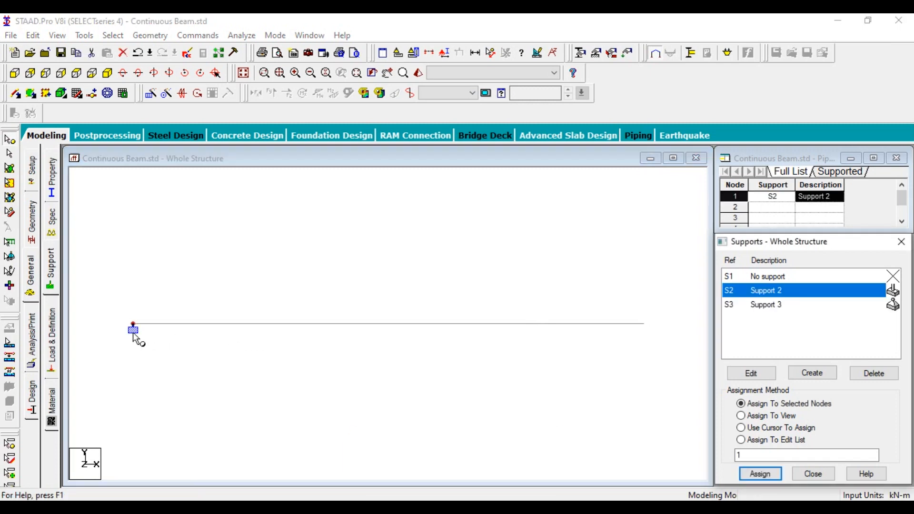
Choose the pinned Support 3 and window-select along the beam to locate its interior nodes
{"action": "left_click", "coordinate": [766, 304]}
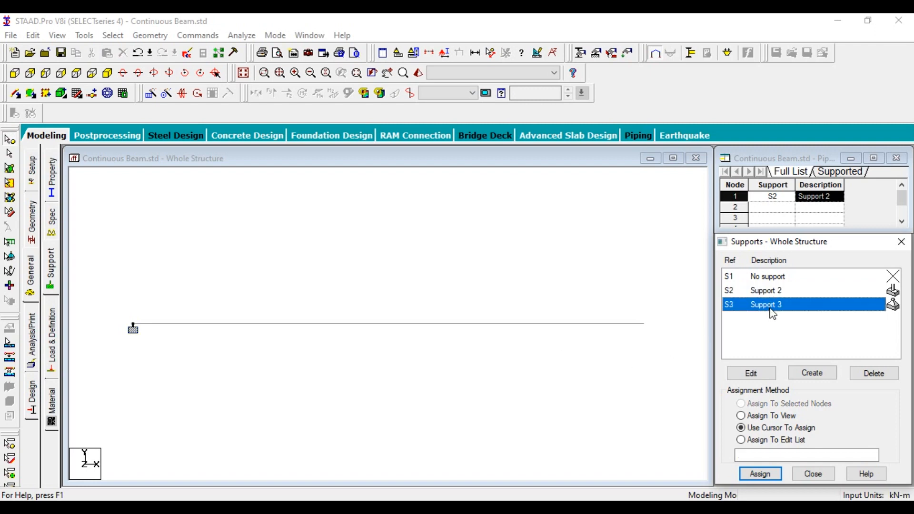
{"action": "left_click_drag", "start_coordinate": [316, 294], "coordinate": [392, 361]}
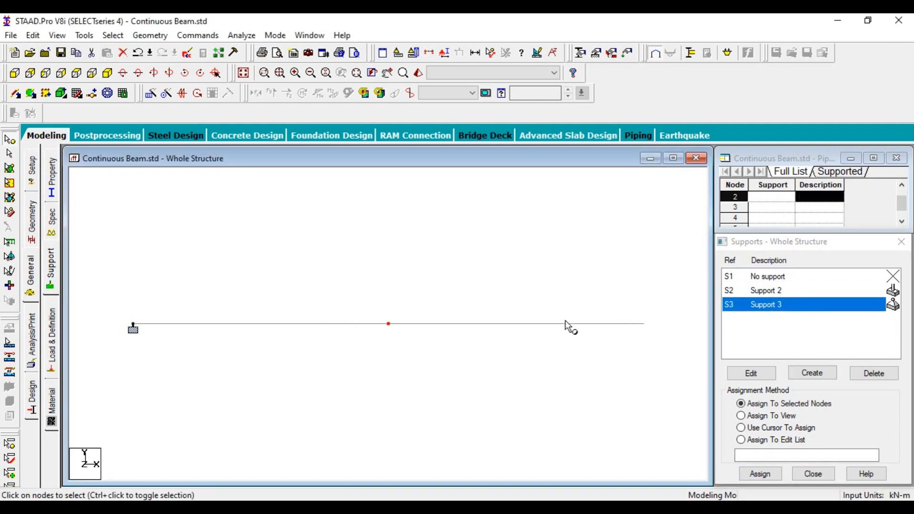
{"action": "left_click_drag", "start_coordinate": [526, 304], "coordinate": [590, 367]}
{"action": "left_click_drag", "start_coordinate": [517, 304], "coordinate": [581, 358]}
{"action": "left_click_drag", "start_coordinate": [366, 296], "coordinate": [644, 392]}
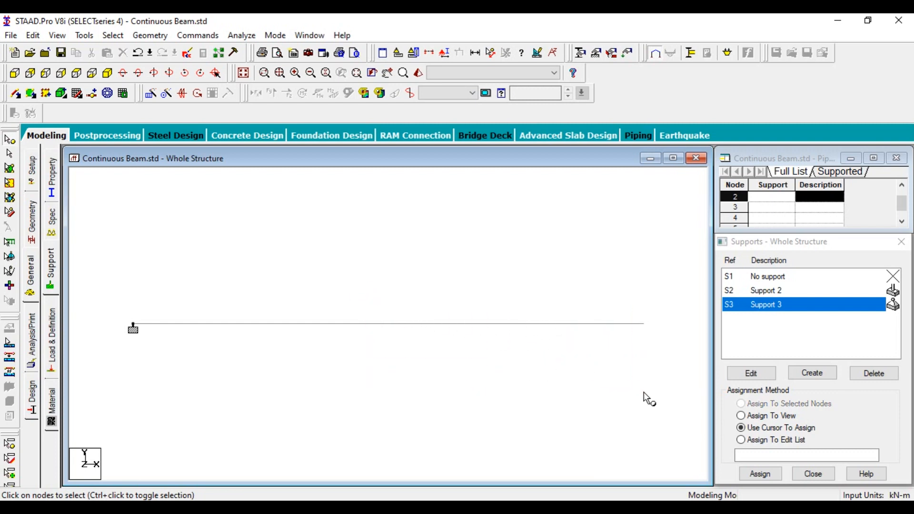
{"action": "left_click", "coordinate": [567, 362]}
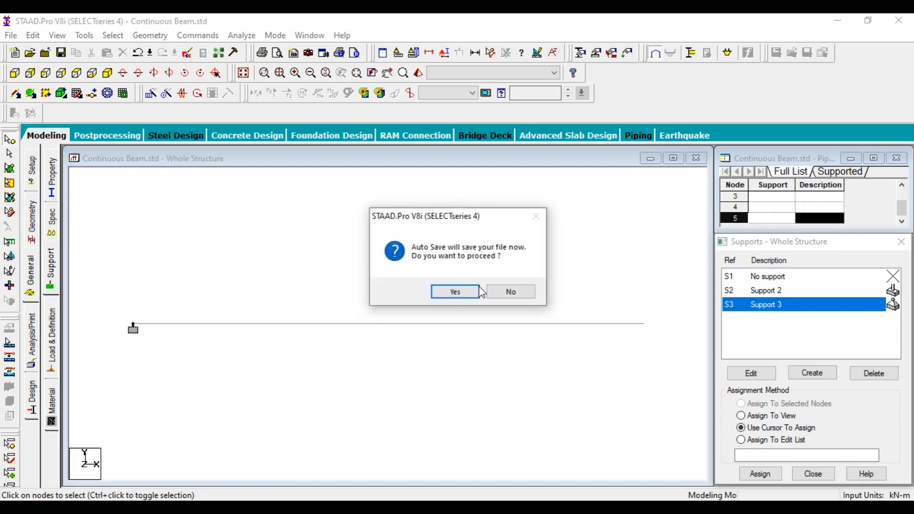
Save the modified structure and assign the pinned Support 3 to node 2
{"action": "left_click", "coordinate": [456, 293]}
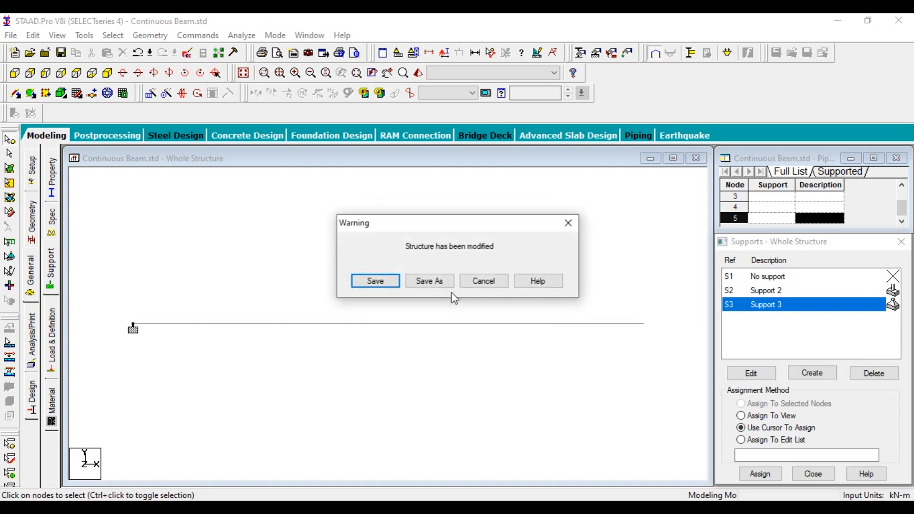
{"action": "left_click", "coordinate": [380, 276]}
{"action": "left_click", "coordinate": [10, 139]}
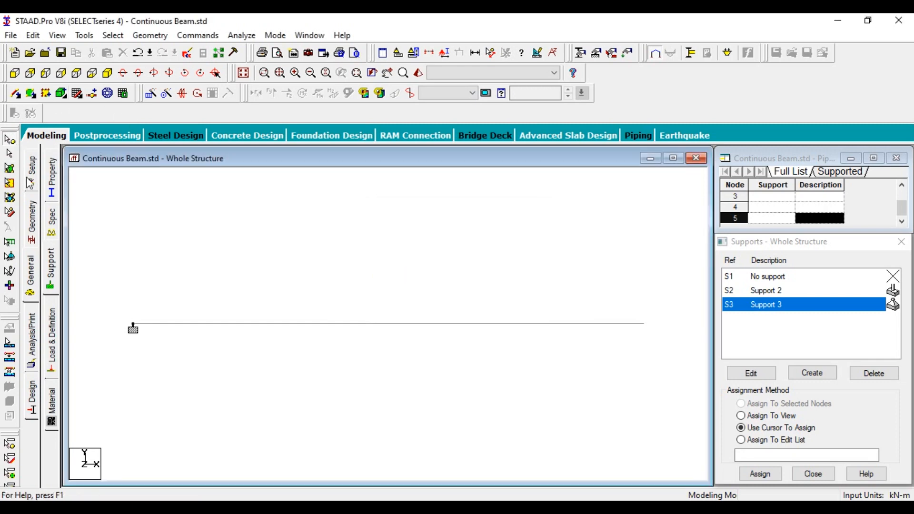
{"action": "left_click_drag", "start_coordinate": [122, 233], "coordinate": [663, 420]}
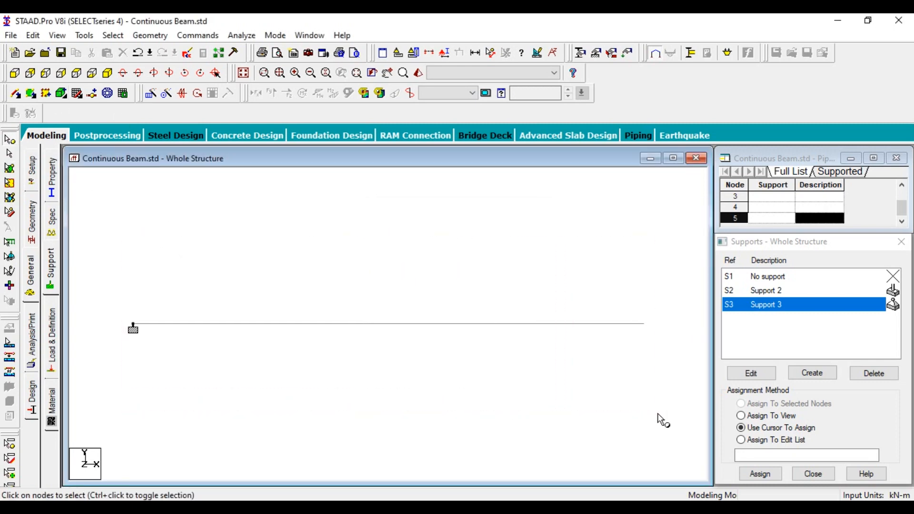
{"action": "left_click", "coordinate": [388, 325]}
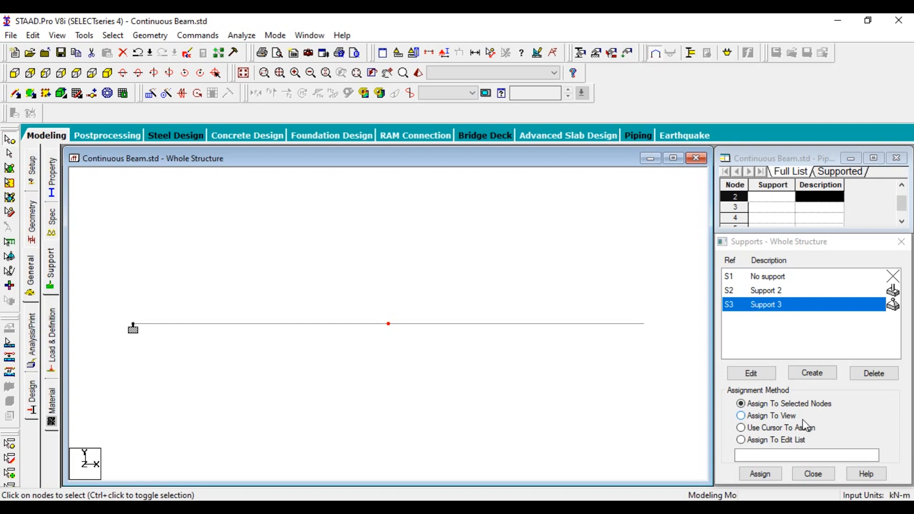
{"action": "left_click", "coordinate": [766, 477]}
{"action": "left_click", "coordinate": [817, 394]}
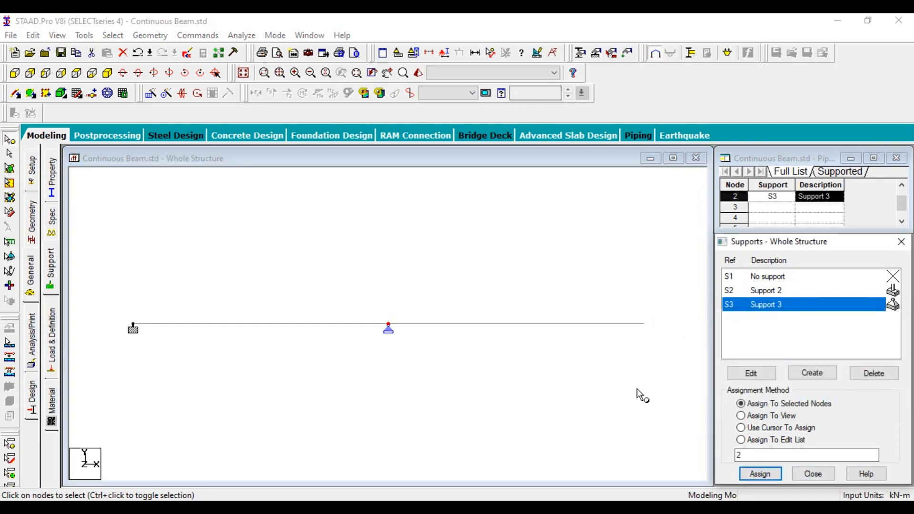
Check the support positions in the Paint sketch and assign the pinned Support 3 to node 4, matching point C
{"action": "left_click_drag", "start_coordinate": [479, 316], "coordinate": [633, 409]}
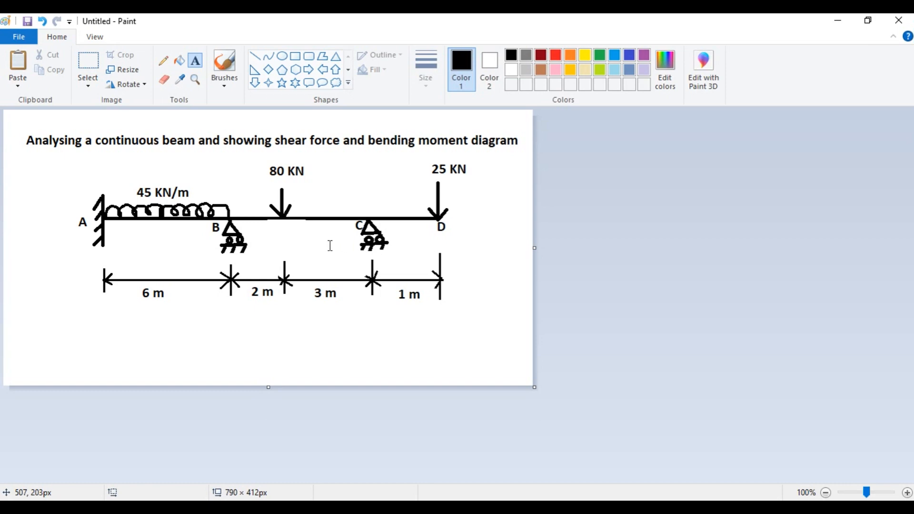
{"action": "left_click", "coordinate": [826, 27]}
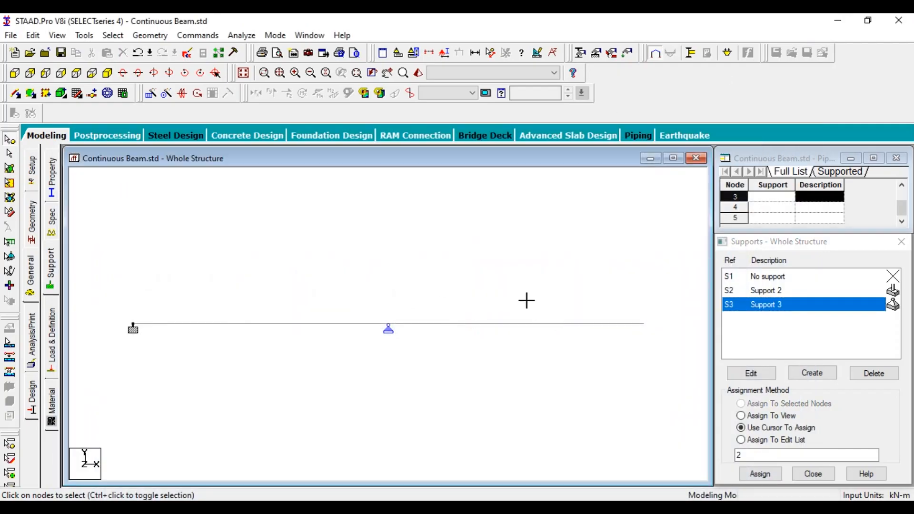
{"action": "left_click_drag", "start_coordinate": [513, 287], "coordinate": [681, 409]}
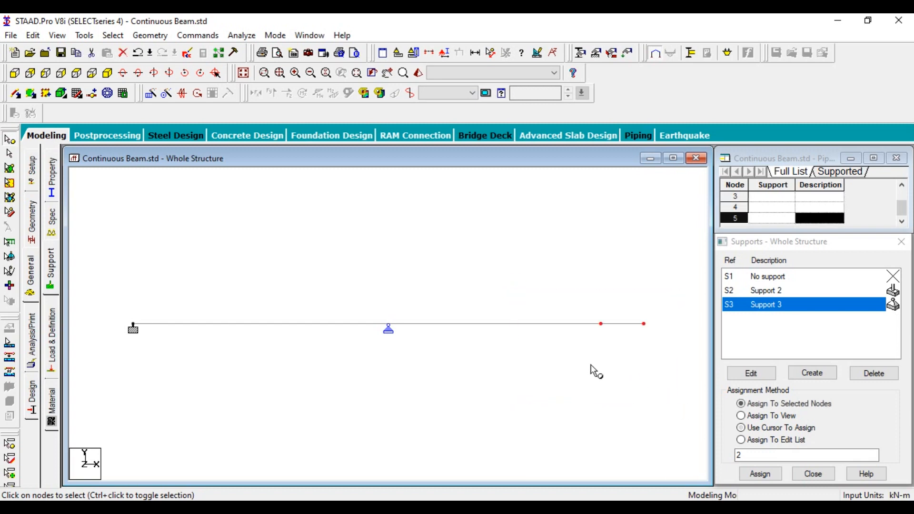
{"action": "left_click", "coordinate": [600, 324]}
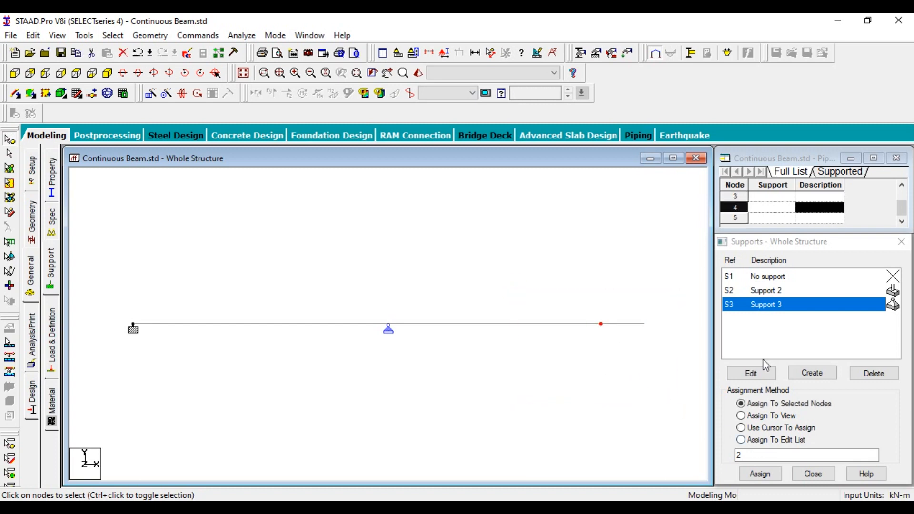
{"action": "left_click", "coordinate": [772, 475]}
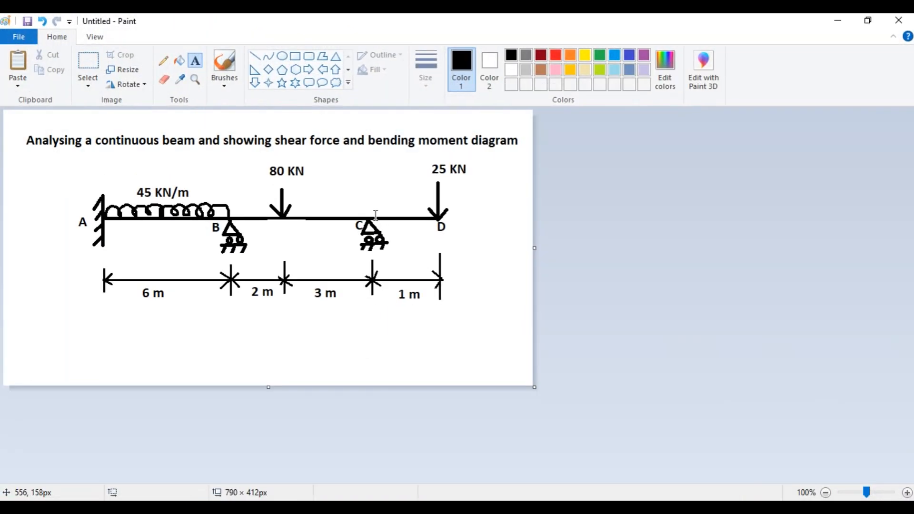
{"action": "left_click", "coordinate": [836, 21]}
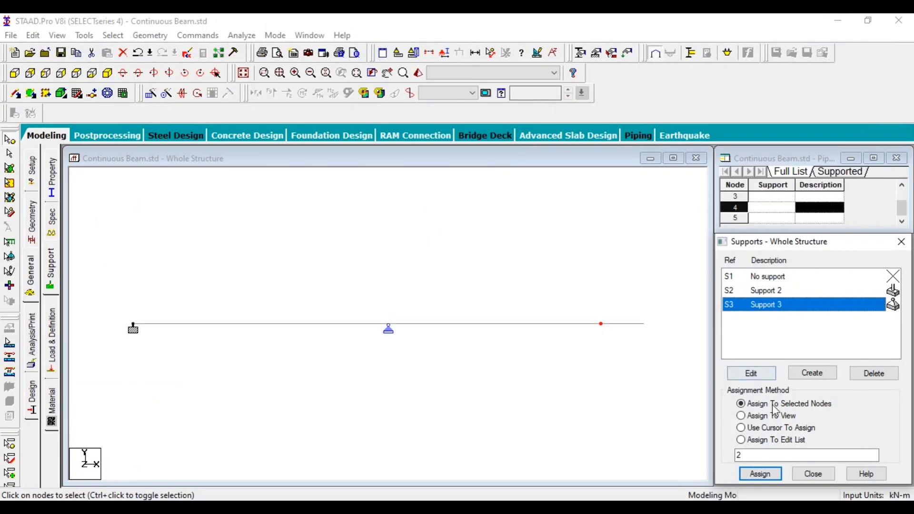
{"action": "left_click", "coordinate": [760, 474]}
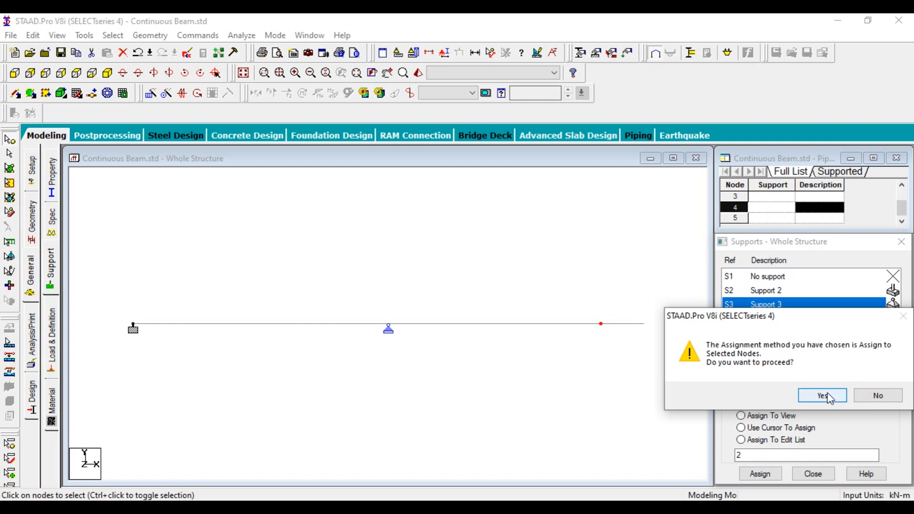
{"action": "left_click", "coordinate": [822, 396]}
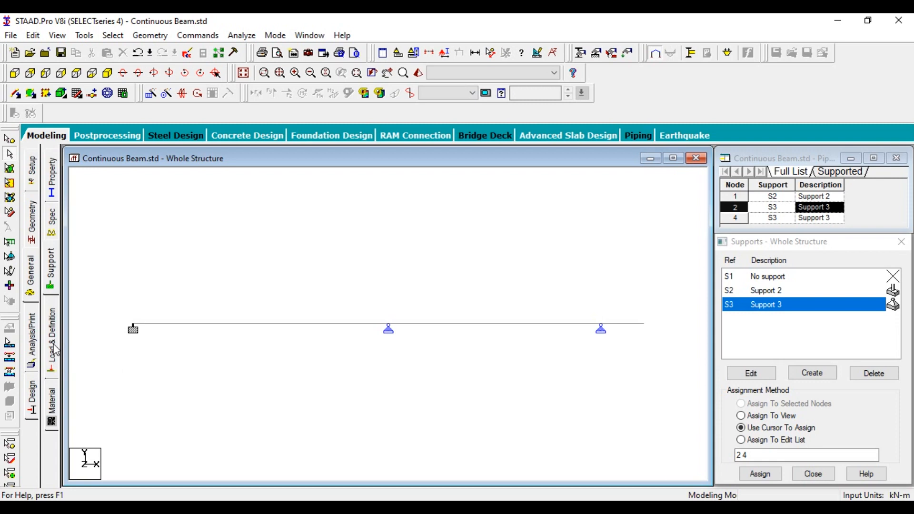
Open the load definitions, look through the definition types and start a new primary load case
{"action": "left_click", "coordinate": [55, 349]}
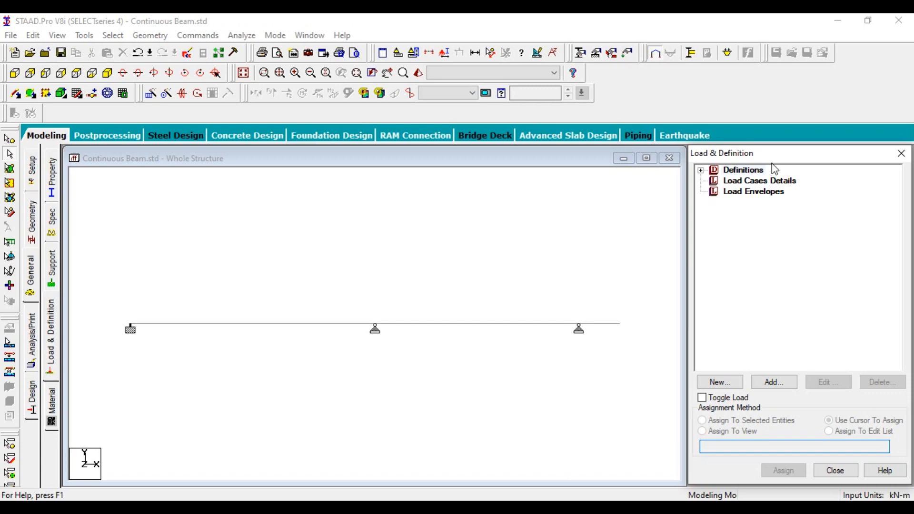
{"action": "left_click", "coordinate": [699, 174]}
{"action": "left_click", "coordinate": [700, 171]}
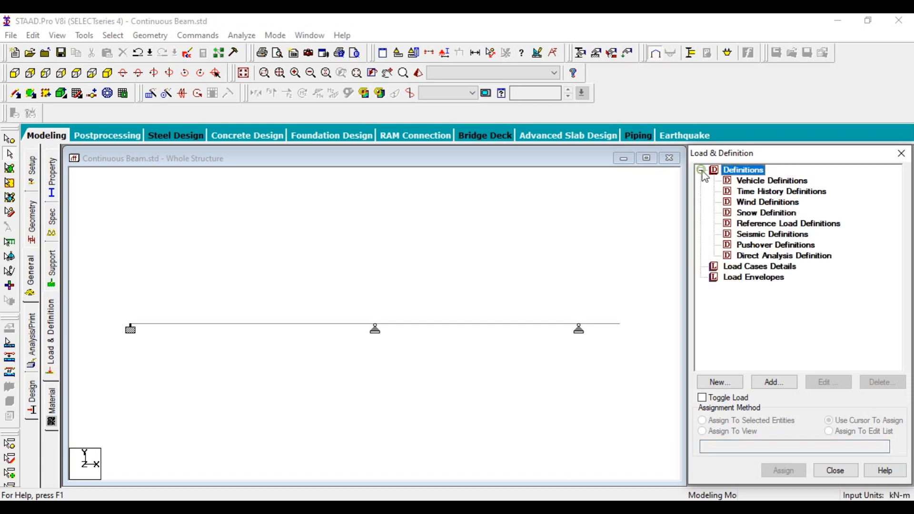
{"action": "left_click", "coordinate": [724, 268]}
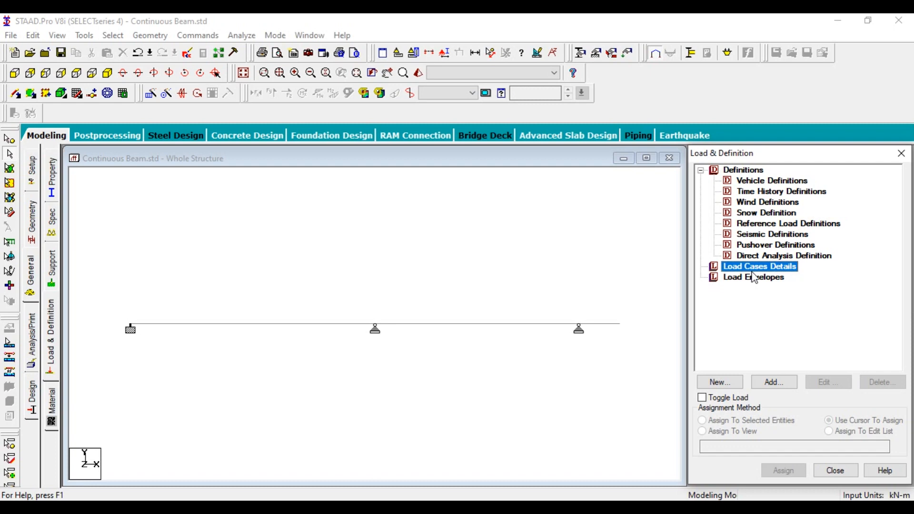
{"action": "left_click", "coordinate": [772, 383]}
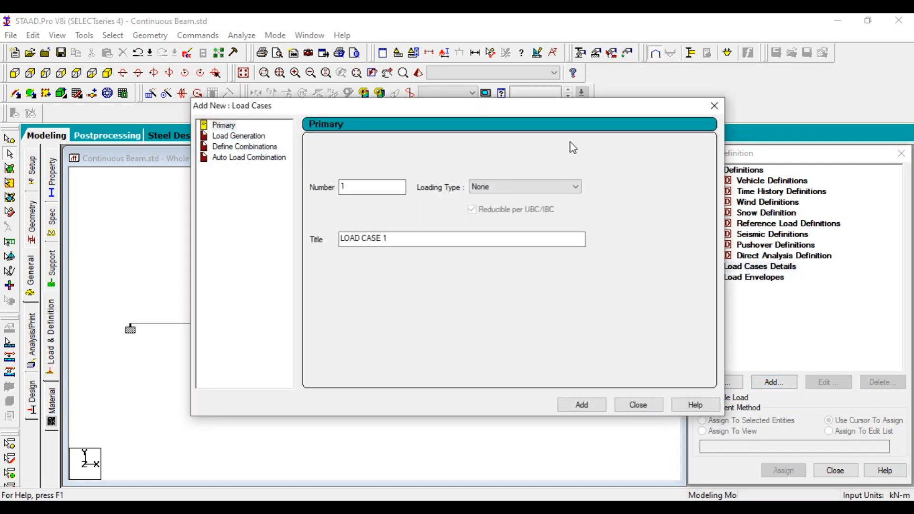
Set the new load case's loading type to Dead and its title to "Dead load"
{"action": "left_click", "coordinate": [532, 188]}
{"action": "left_click", "coordinate": [495, 202]}
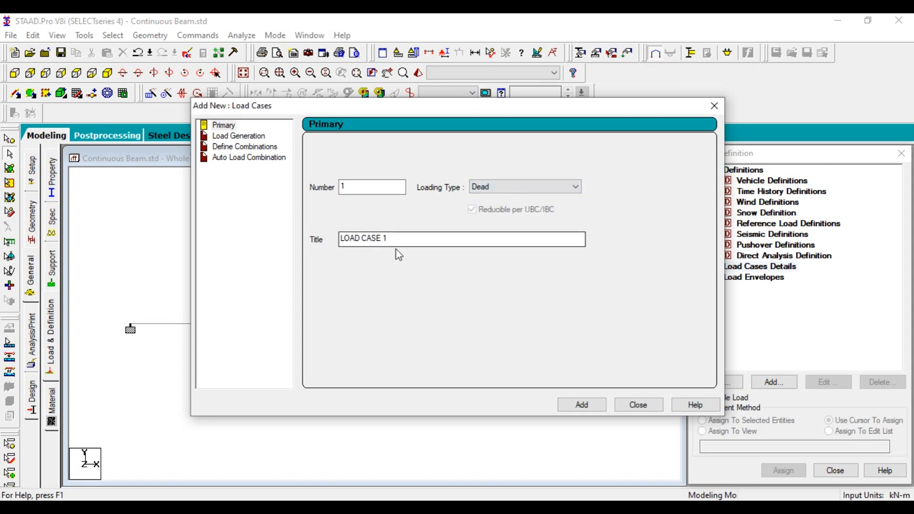
{"action": "left_click_drag", "start_coordinate": [402, 240], "coordinate": [267, 241]}
{"action": "type", "text": "Dead load"}
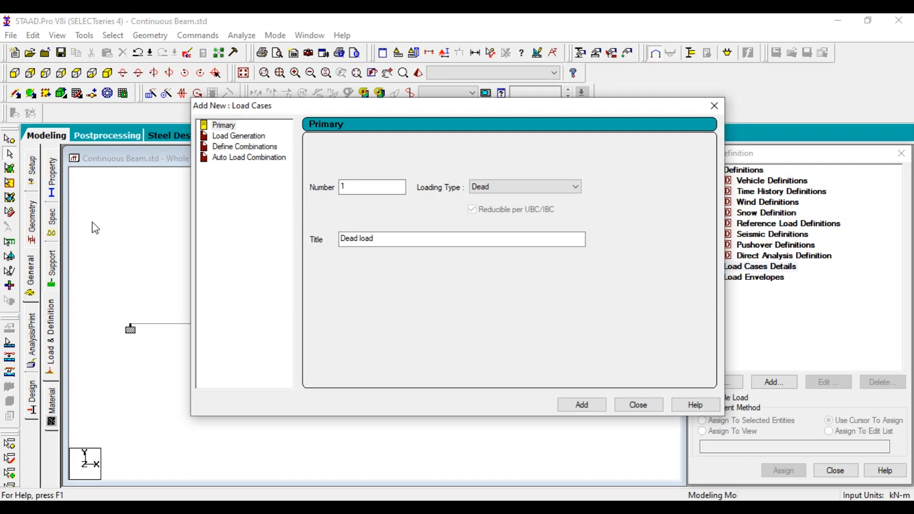
Add primary load case 1 with loading type Live and the title "Live load", and select it among the load cases
{"action": "left_click", "coordinate": [522, 192]}
{"action": "left_click", "coordinate": [492, 205]}
{"action": "left_click_drag", "start_coordinate": [358, 239], "coordinate": [339, 239]}
{"action": "type", "text": "Live"}
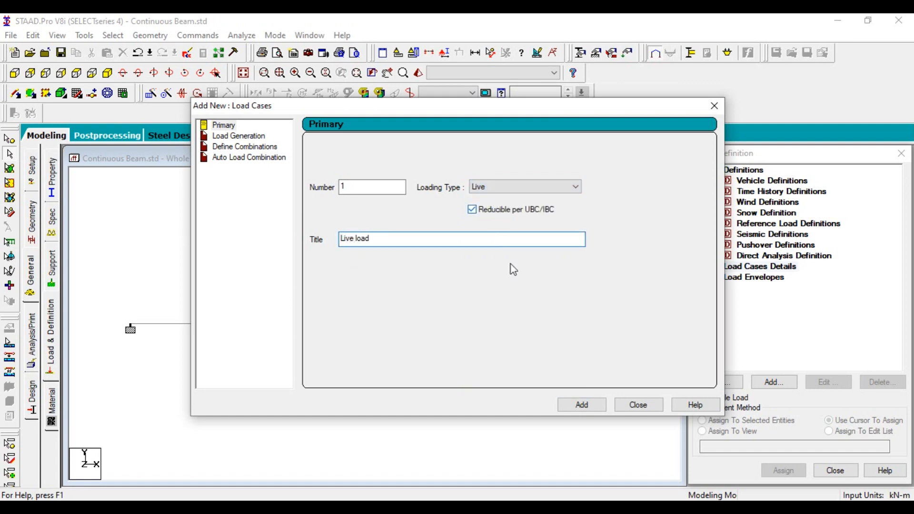
{"action": "left_click", "coordinate": [596, 408]}
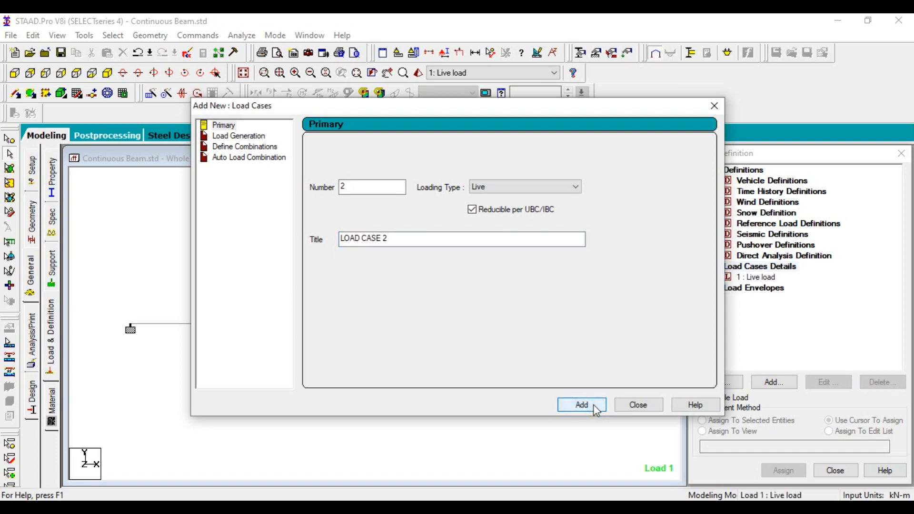
{"action": "left_click", "coordinate": [764, 278]}
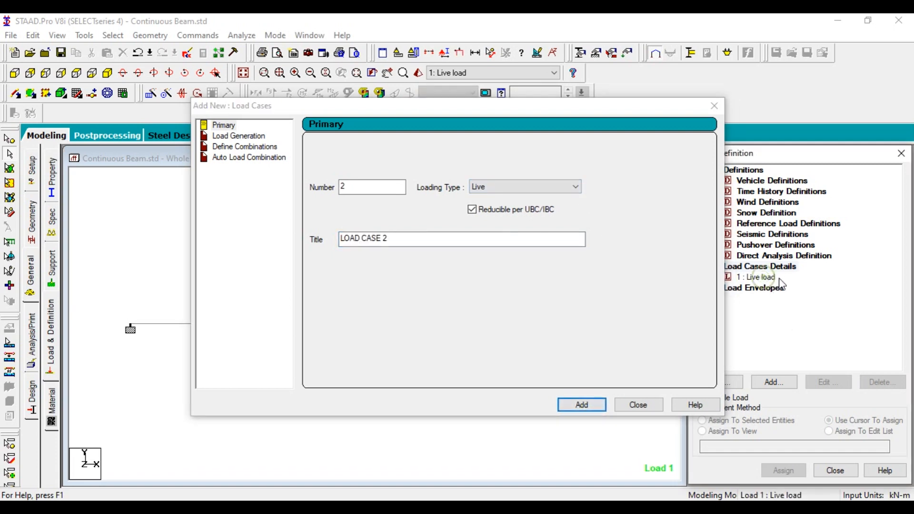
Finish creating load cases and begin a new member load item of type Uniform Force under the Live load case
{"action": "left_click_drag", "start_coordinate": [723, 112], "coordinate": [589, 59]}
{"action": "left_click", "coordinate": [638, 55]}
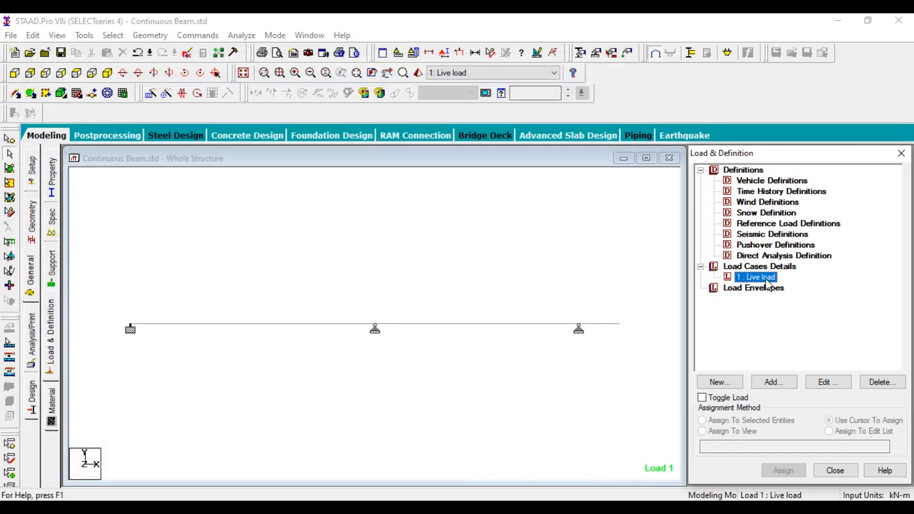
{"action": "left_click", "coordinate": [770, 383]}
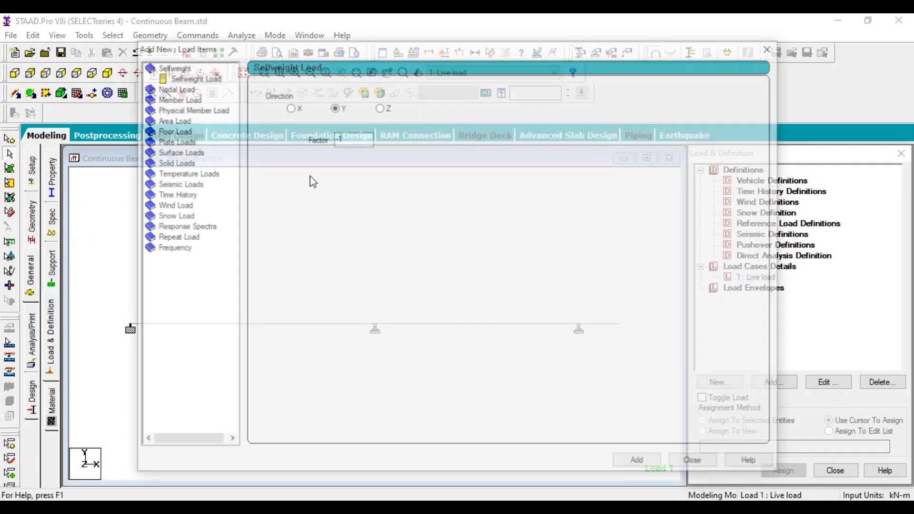
{"action": "left_click", "coordinate": [187, 78]}
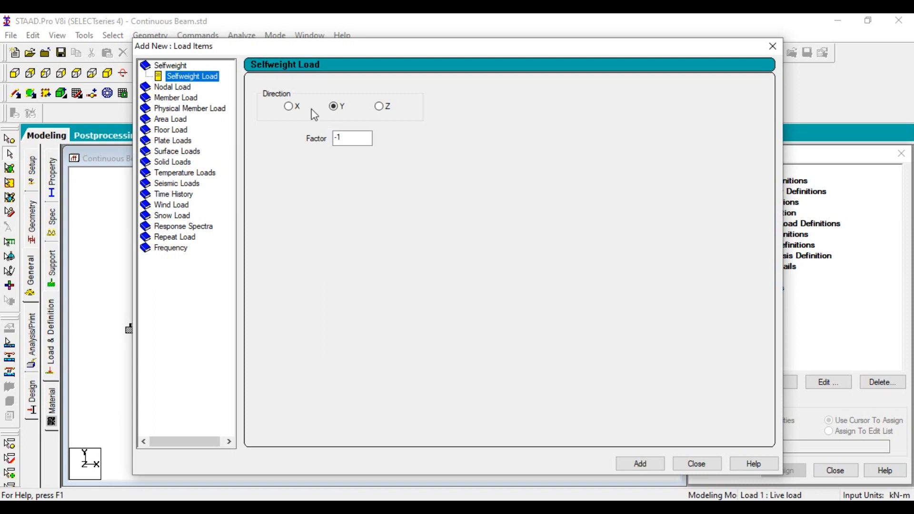
{"action": "left_click", "coordinate": [157, 99]}
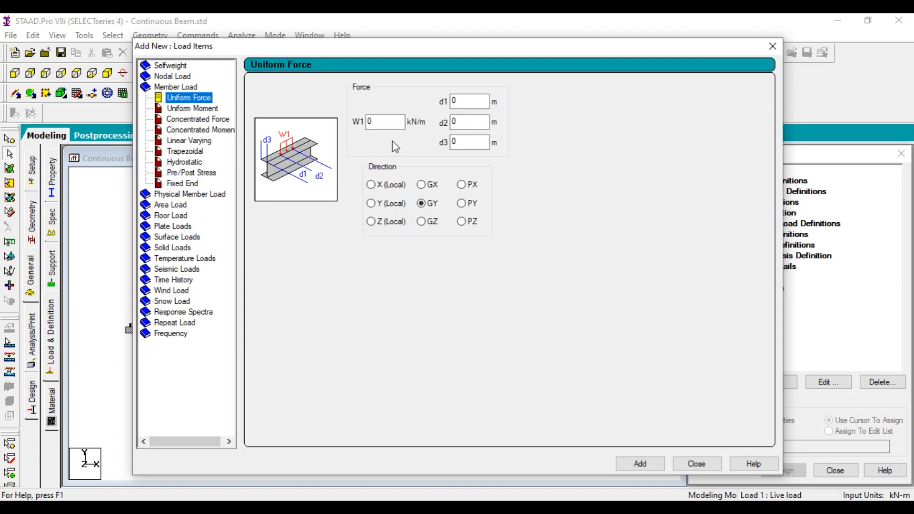
Check the distributed load in the Paint sketch and add a uniform force of -45 kN/m in the GY direction
{"action": "left_click", "coordinate": [384, 123]}
{"action": "double_click", "coordinate": [387, 124]}
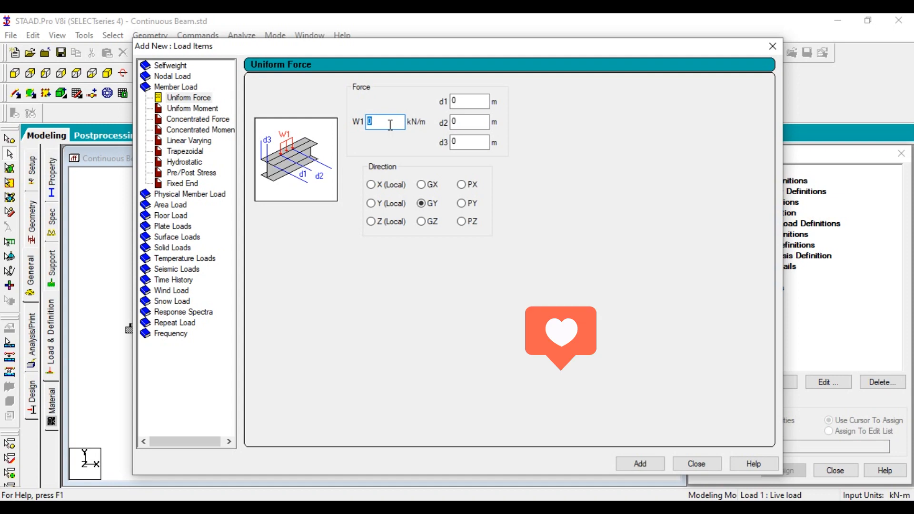
{"action": "left_click", "coordinate": [305, 506]}
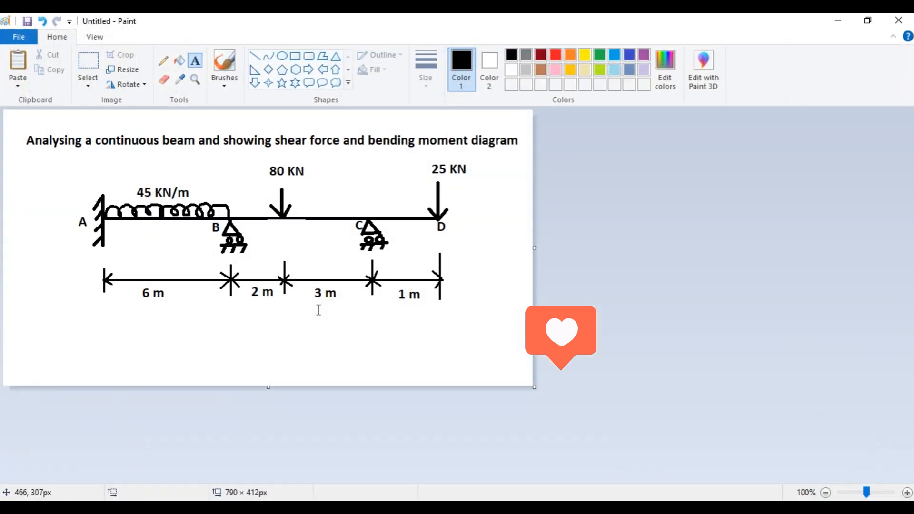
{"action": "left_click", "coordinate": [839, 21]}
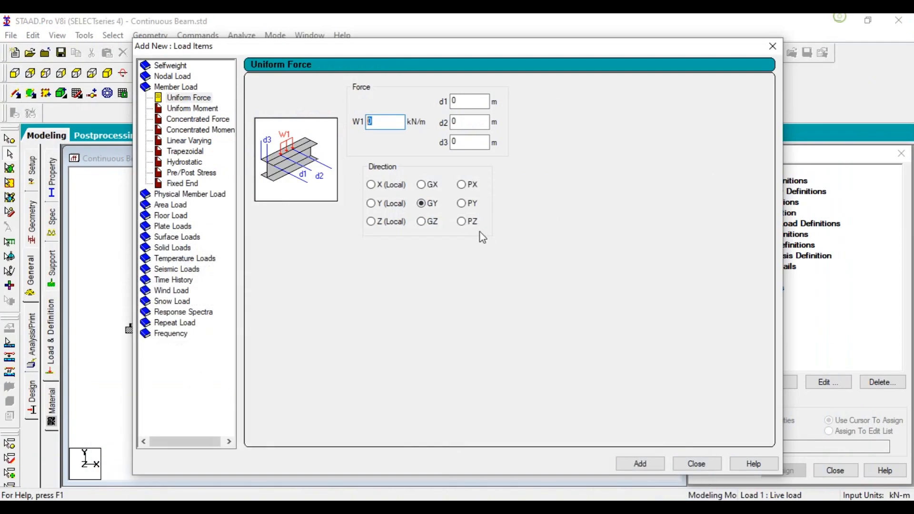
{"action": "type", "text": "-45"}
{"action": "left_click", "coordinate": [467, 101]}
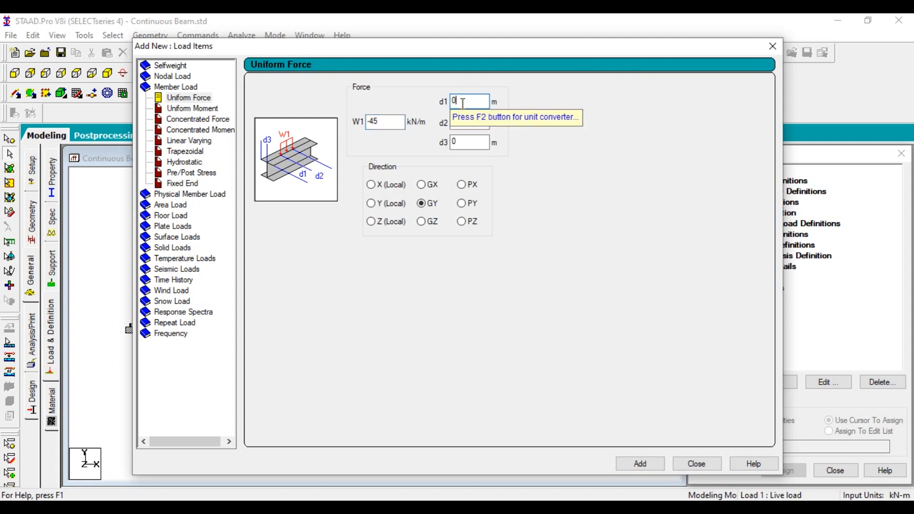
{"action": "left_click", "coordinate": [650, 464]}
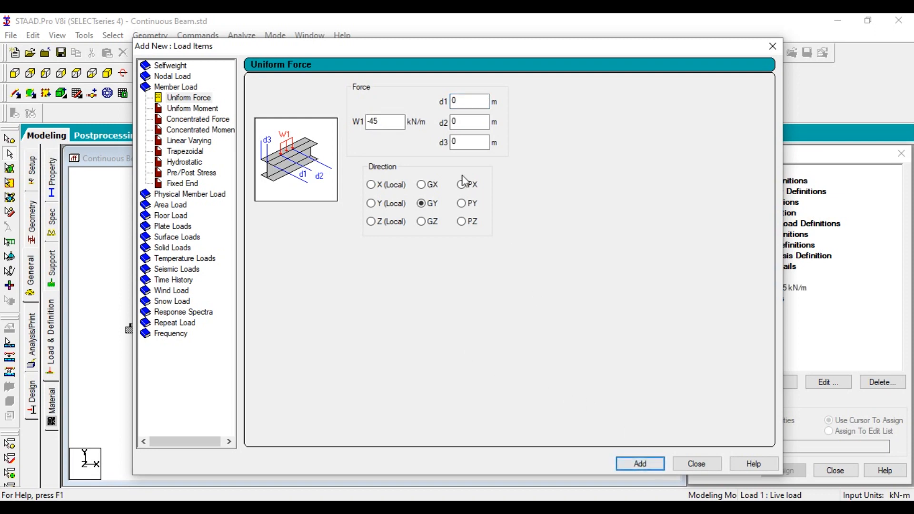
Check the point loads in the Paint sketch and add a concentrated member force of -80 kN in the GY direction
{"action": "left_click", "coordinate": [204, 119]}
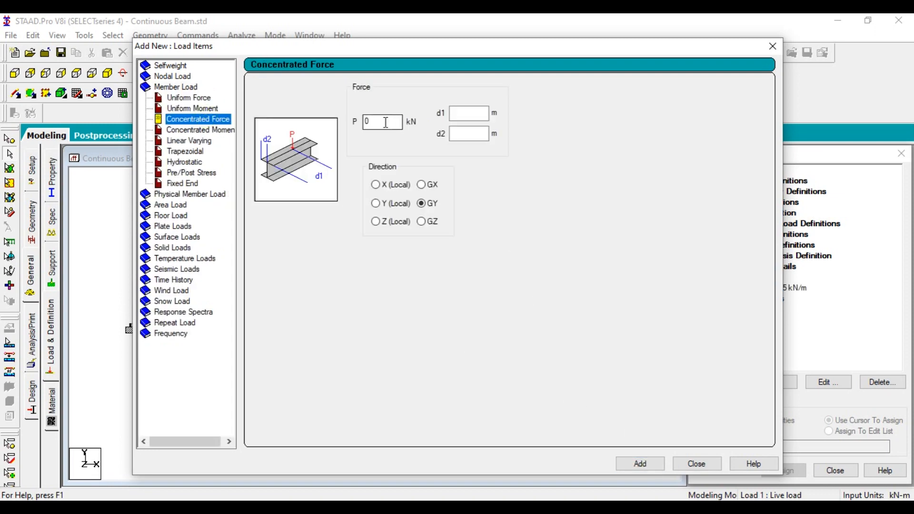
{"action": "key", "text": "alt+Tab"}
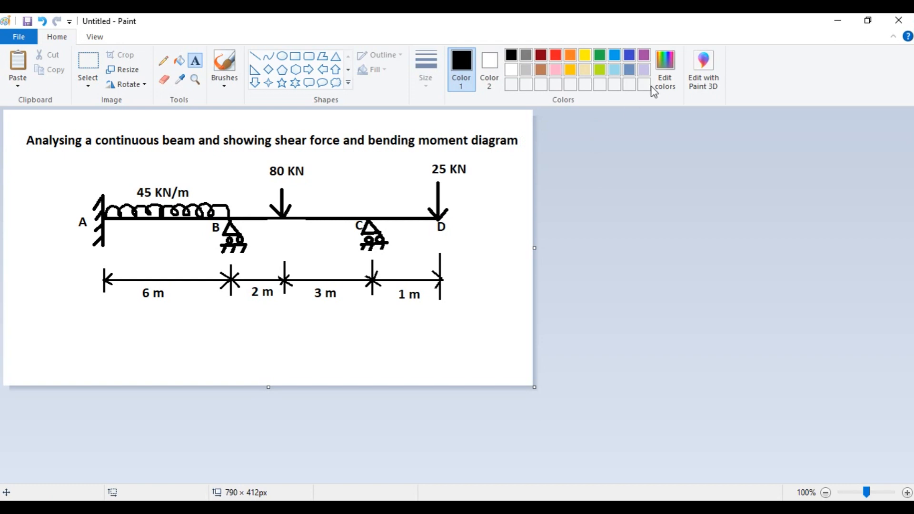
{"action": "left_click", "coordinate": [837, 21]}
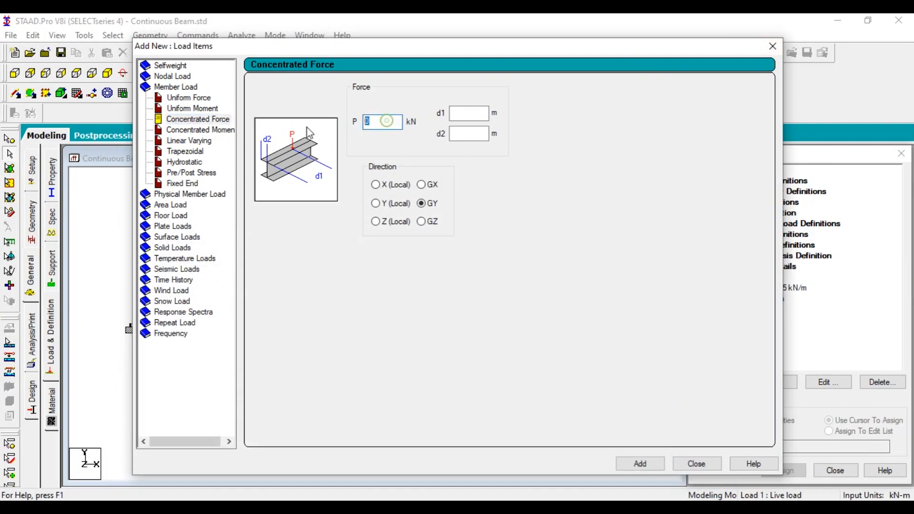
{"action": "type", "text": "-80"}
{"action": "left_click", "coordinate": [639, 463]}
Add a second concentrated member force of -25 kN in the GY direction and finish adding load items
{"action": "double_click", "coordinate": [386, 125]}
{"action": "type", "text": "-25"}
{"action": "left_click", "coordinate": [646, 465]}
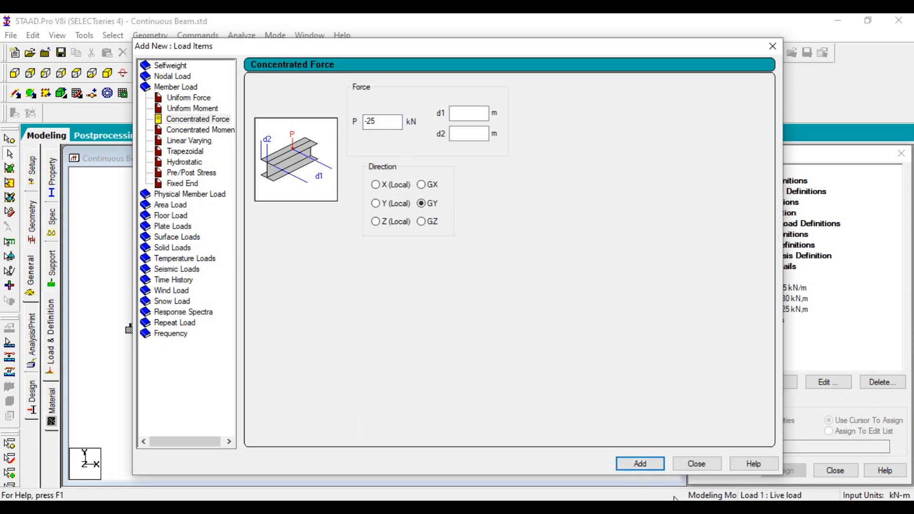
{"action": "left_click", "coordinate": [697, 468]}
Edit the -80 kN concentrated force so its distance d1 is 2 m
{"action": "left_click", "coordinate": [771, 298]}
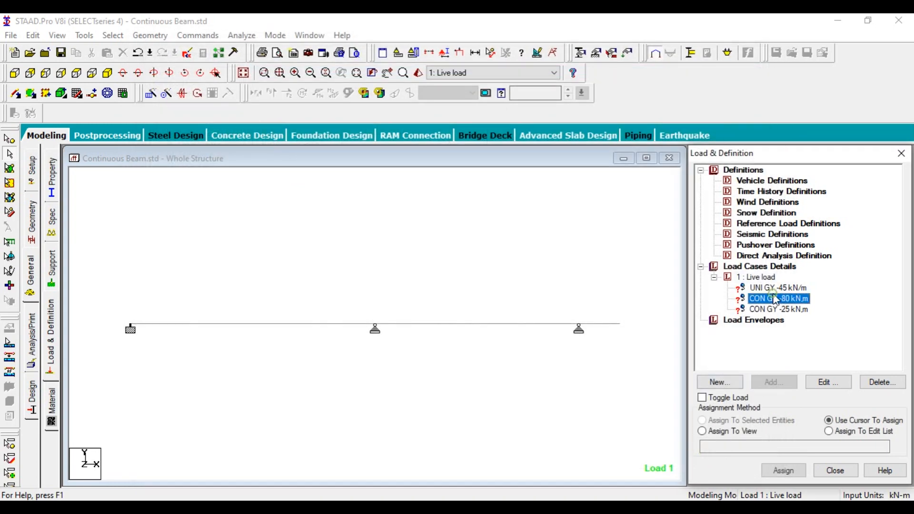
{"action": "left_click", "coordinate": [828, 382]}
{"action": "left_click", "coordinate": [489, 200]}
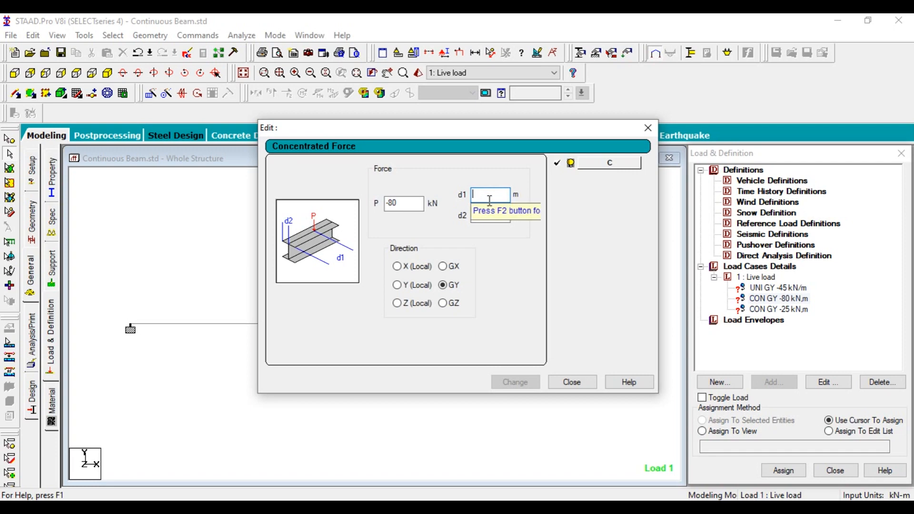
{"action": "type", "text": "2"}
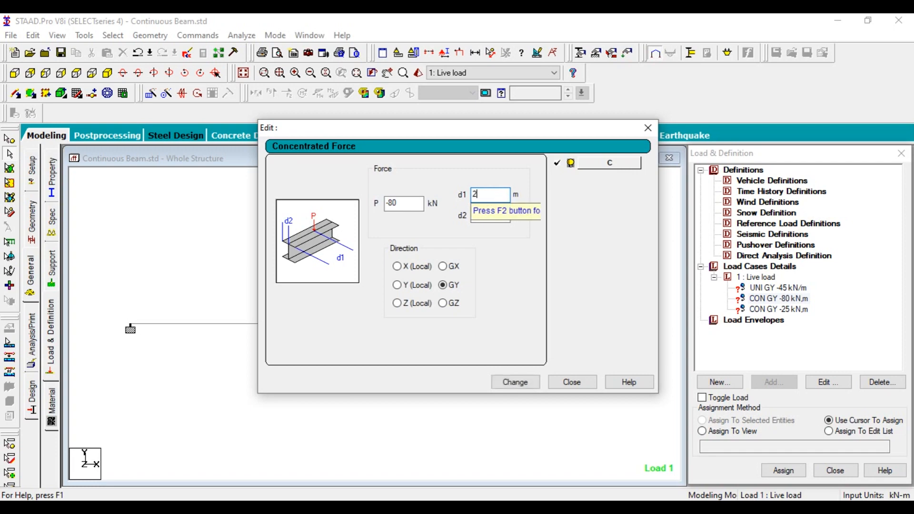
{"action": "left_click", "coordinate": [518, 384]}
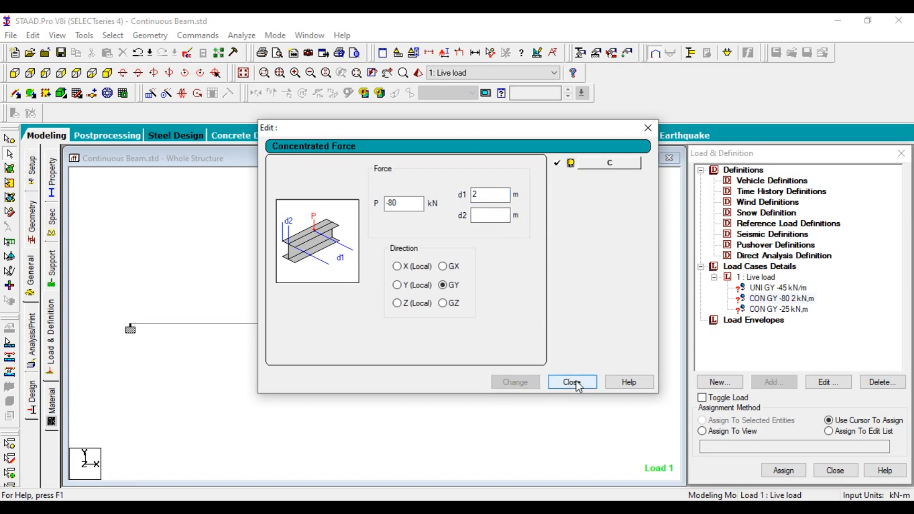
{"action": "left_click", "coordinate": [576, 384]}
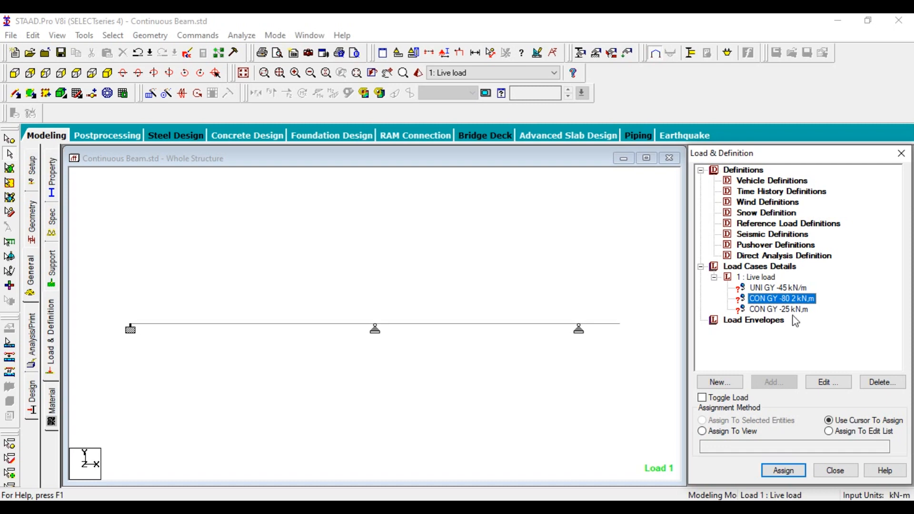
Edit the -25 kN concentrated force so its distance d1 is 1 m
{"action": "left_click", "coordinate": [790, 310]}
{"action": "left_click", "coordinate": [821, 386]}
{"action": "left_click", "coordinate": [497, 192]}
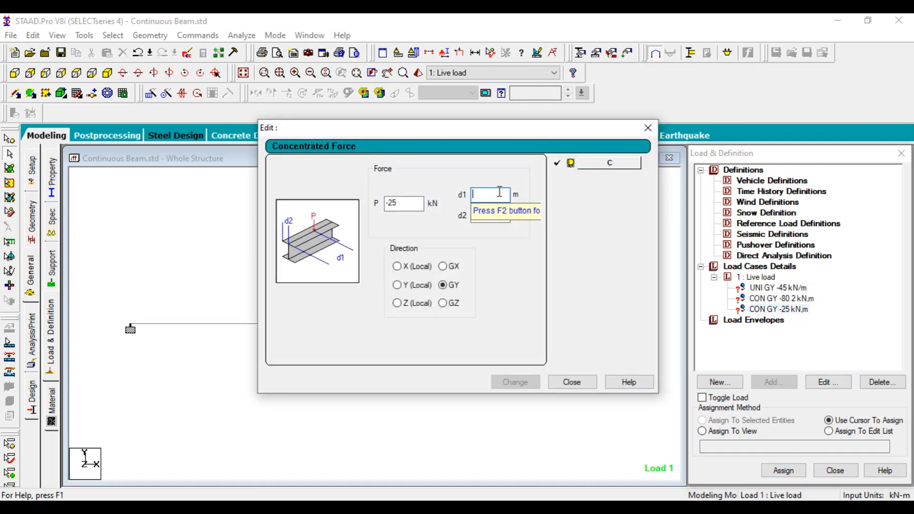
{"action": "type", "text": "1"}
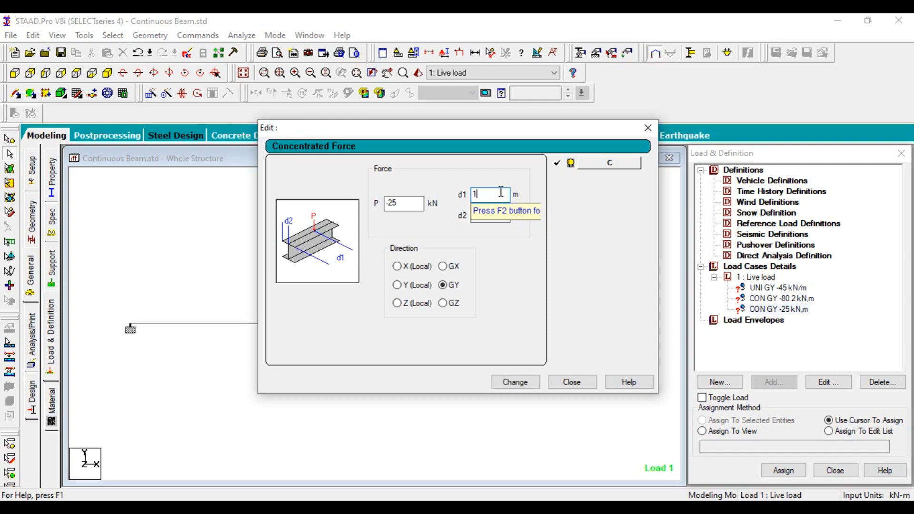
{"action": "left_click", "coordinate": [526, 388]}
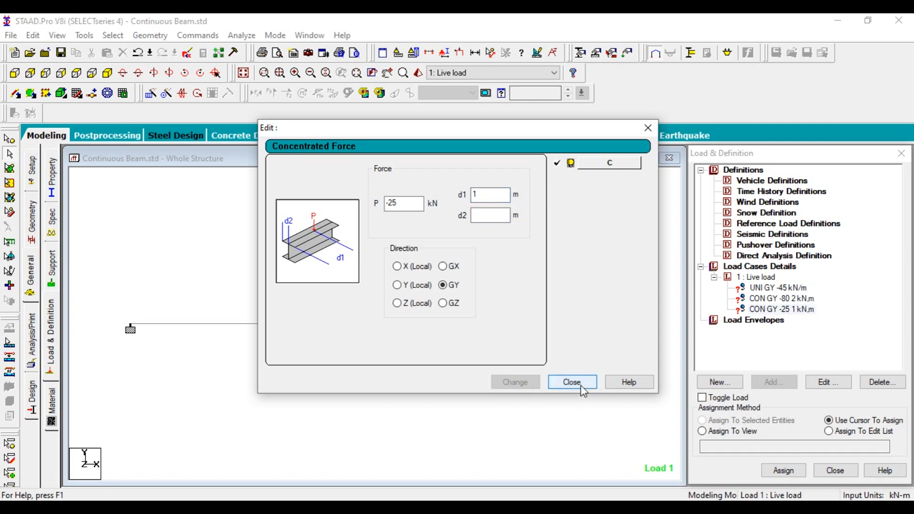
{"action": "left_click", "coordinate": [583, 386]}
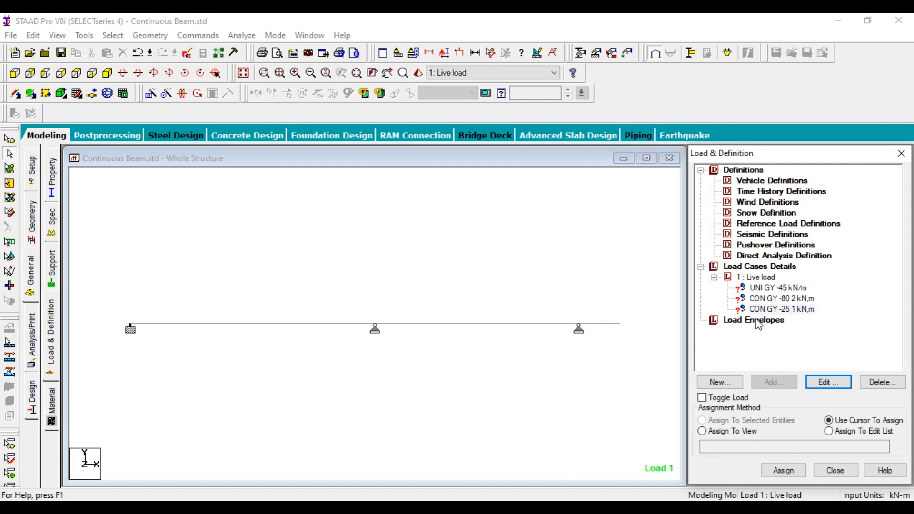
Assign the -45 kN/m uniform load to the first span, between the fixed support and the middle support, as the selected beam
{"action": "left_click", "coordinate": [763, 288]}
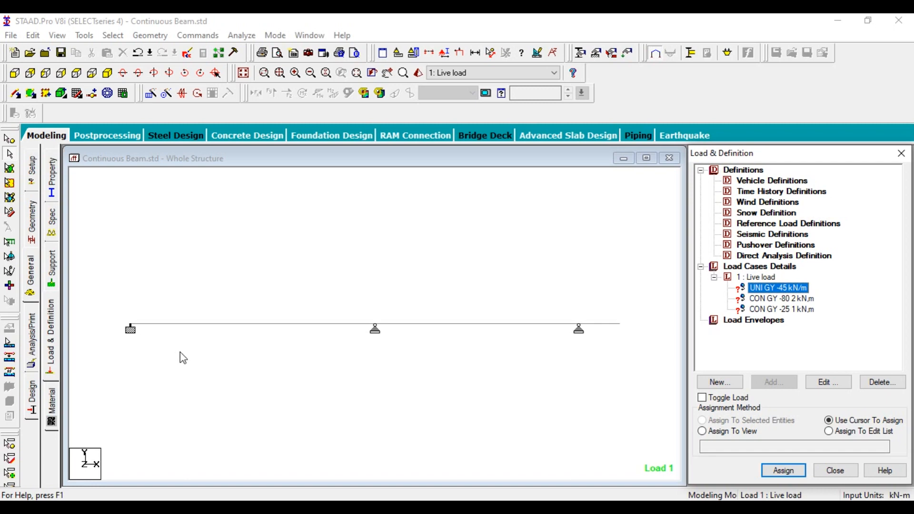
{"action": "left_click", "coordinate": [193, 326]}
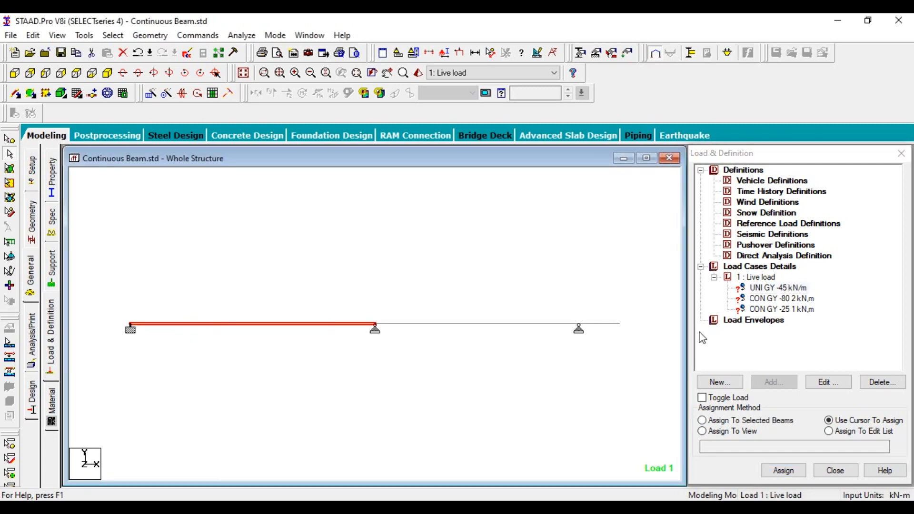
{"action": "left_click", "coordinate": [768, 421]}
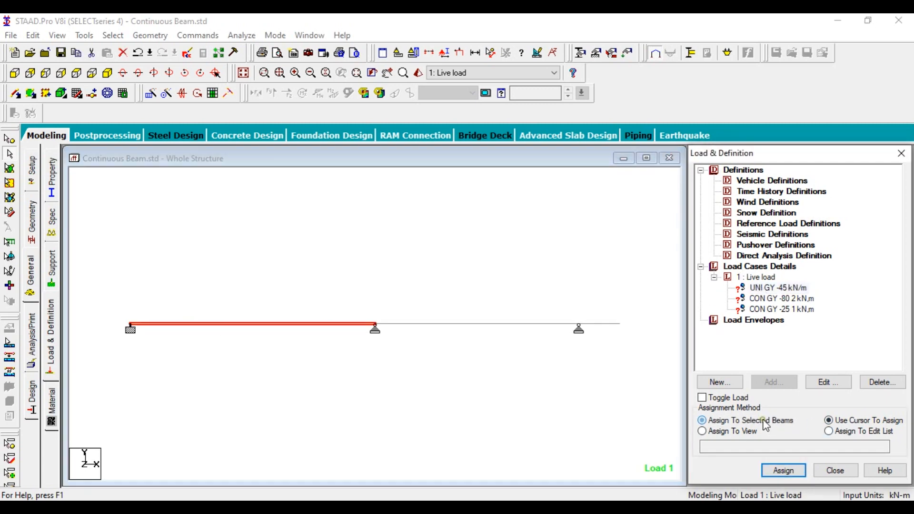
{"action": "left_click", "coordinate": [785, 475]}
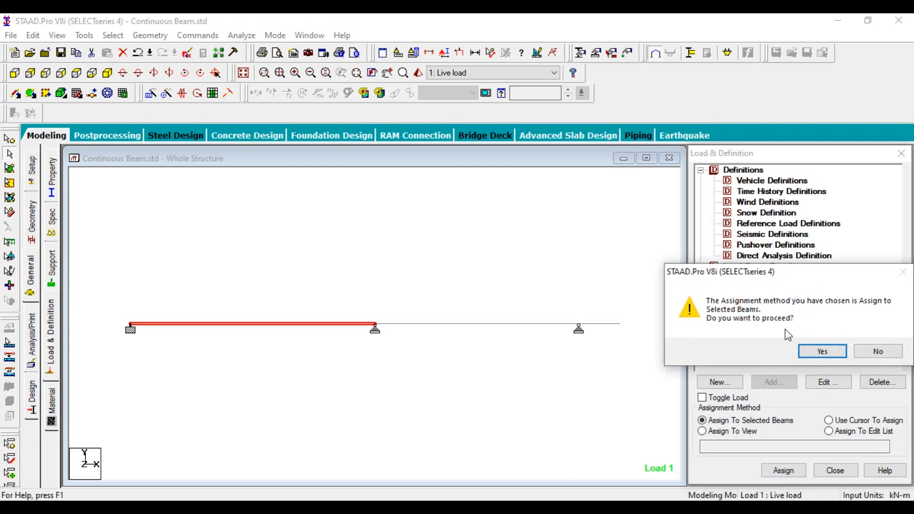
{"action": "left_click", "coordinate": [822, 352]}
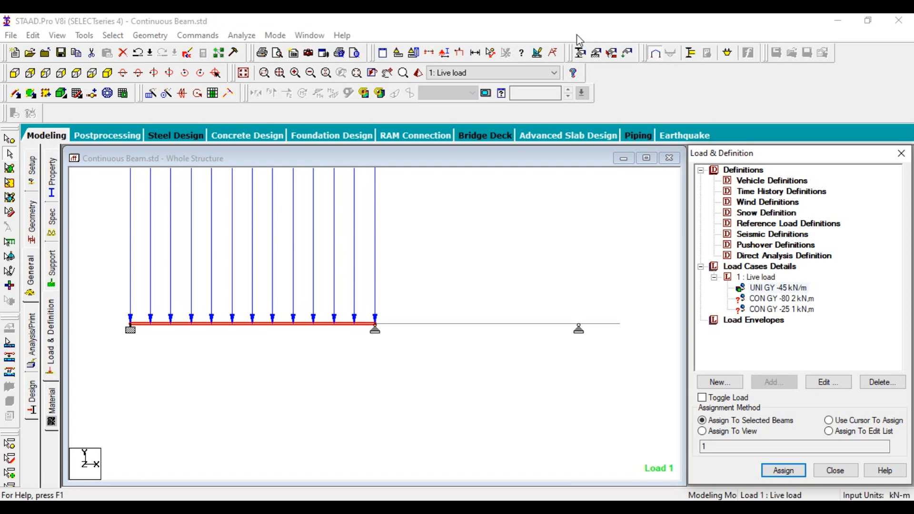
Assign the -80 kN concentrated load to the second span, between the two pinned supports, as the selected beam
{"action": "left_click", "coordinate": [358, 174]}
{"action": "left_click", "coordinate": [304, 324]}
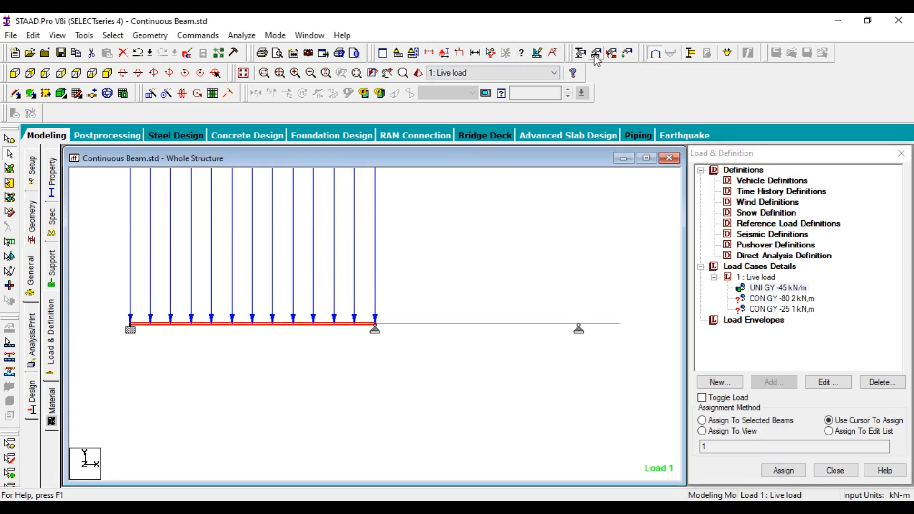
{"action": "left_click", "coordinate": [448, 324]}
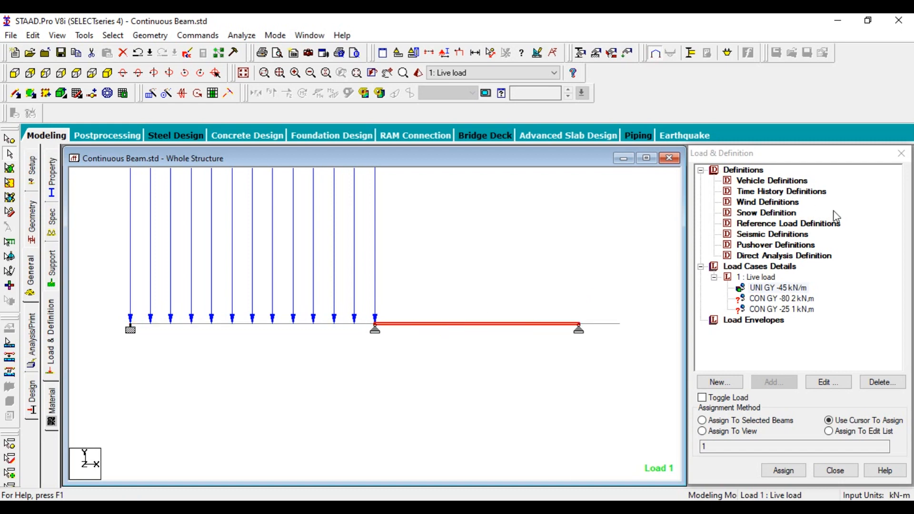
{"action": "left_click", "coordinate": [784, 298]}
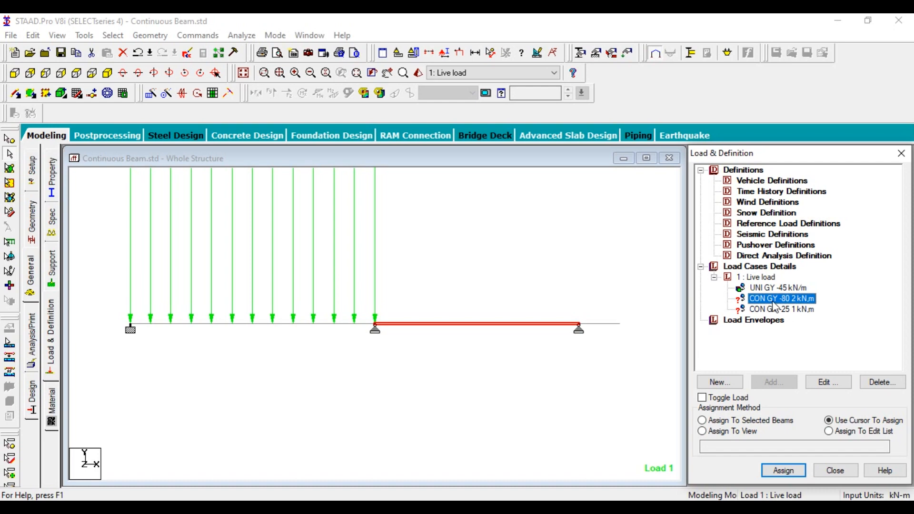
{"action": "left_click", "coordinate": [769, 420]}
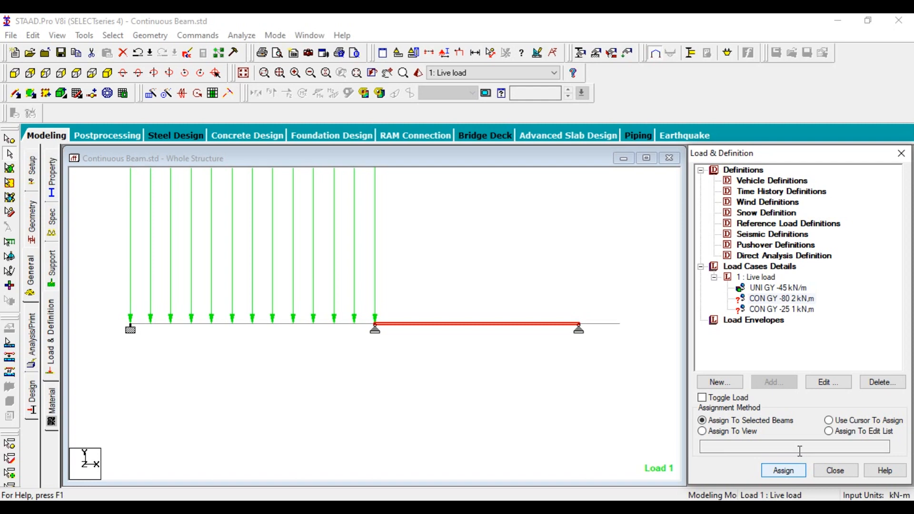
{"action": "left_click", "coordinate": [784, 470]}
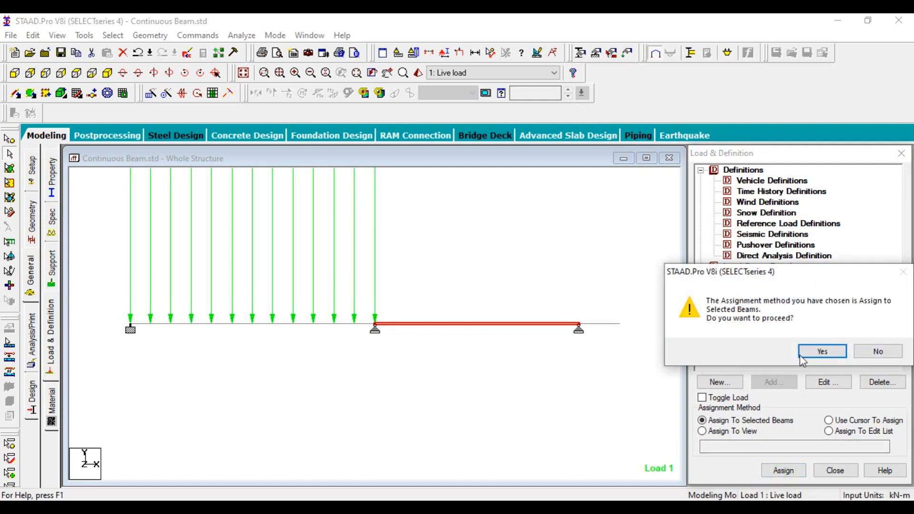
{"action": "left_click", "coordinate": [814, 351]}
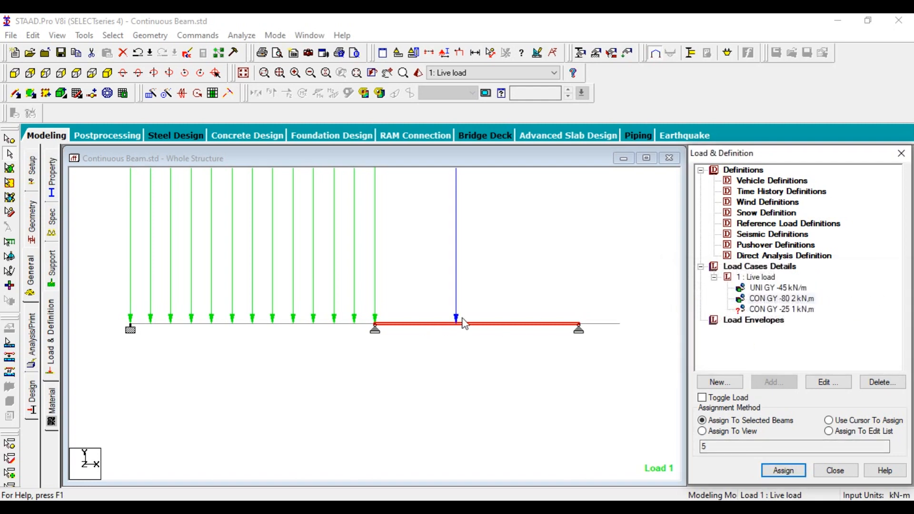
Assign the -25 kN concentrated load to the overhanging end beam beyond the last pinned support as the selected beam
{"action": "left_click", "coordinate": [597, 324]}
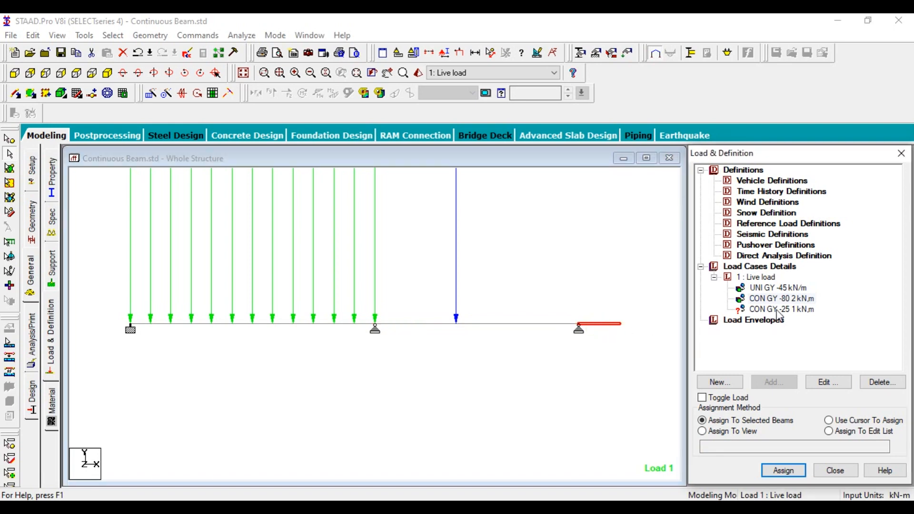
{"action": "left_click", "coordinate": [792, 310]}
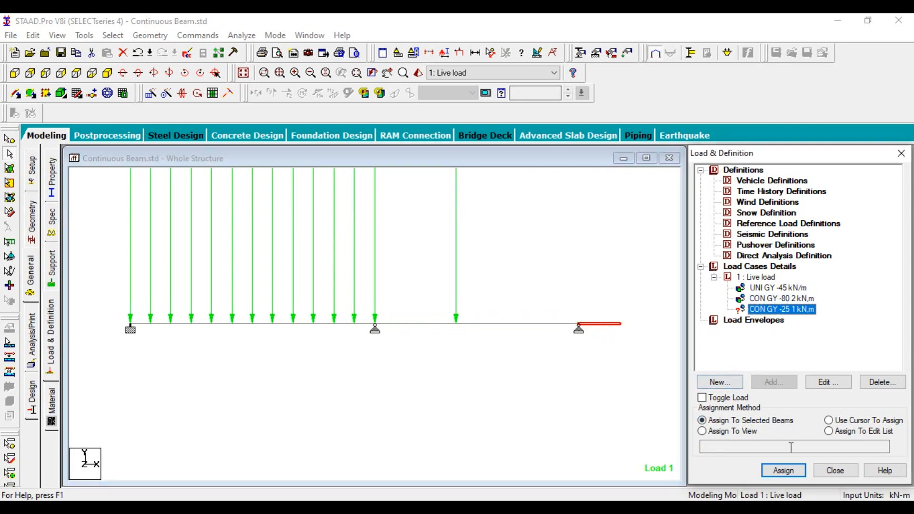
{"action": "left_click", "coordinate": [783, 470]}
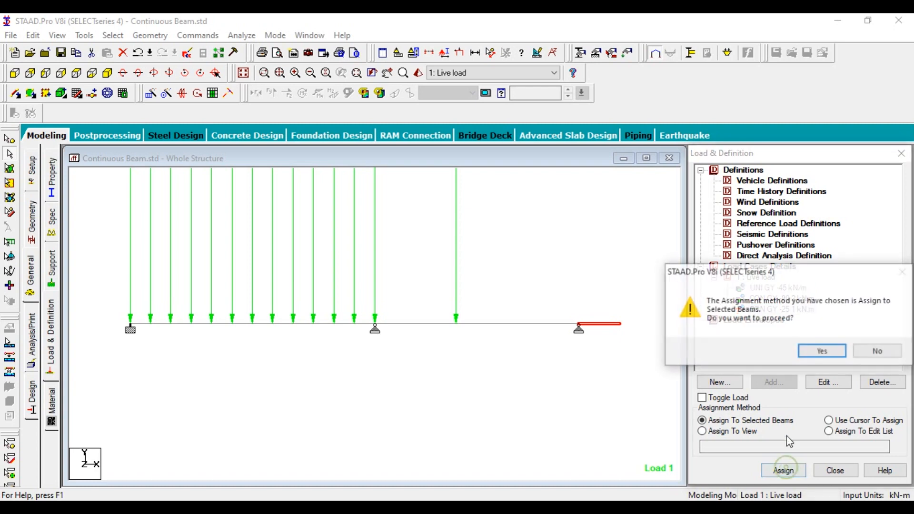
{"action": "left_click", "coordinate": [820, 354]}
{"action": "left_click", "coordinate": [644, 355]}
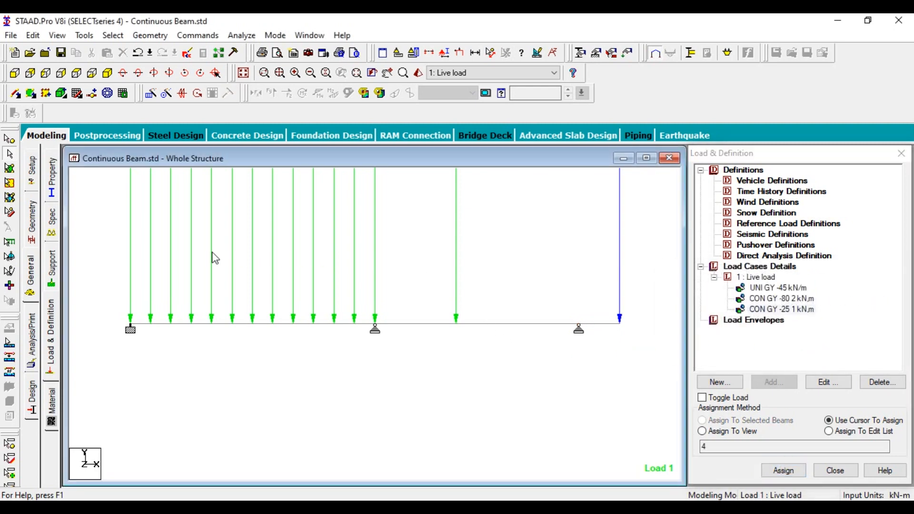
Examine the load arrows along the beam in isometric view and return to the front view
{"action": "scroll", "coordinate": [414, 290], "scroll_direction": "down", "scroll_amount": 4}
{"action": "scroll", "coordinate": [416, 287], "scroll_direction": "up", "scroll_amount": 2}
{"action": "scroll", "coordinate": [415, 287], "scroll_direction": "up", "scroll_amount": 1}
{"action": "left_click", "coordinate": [110, 76]}
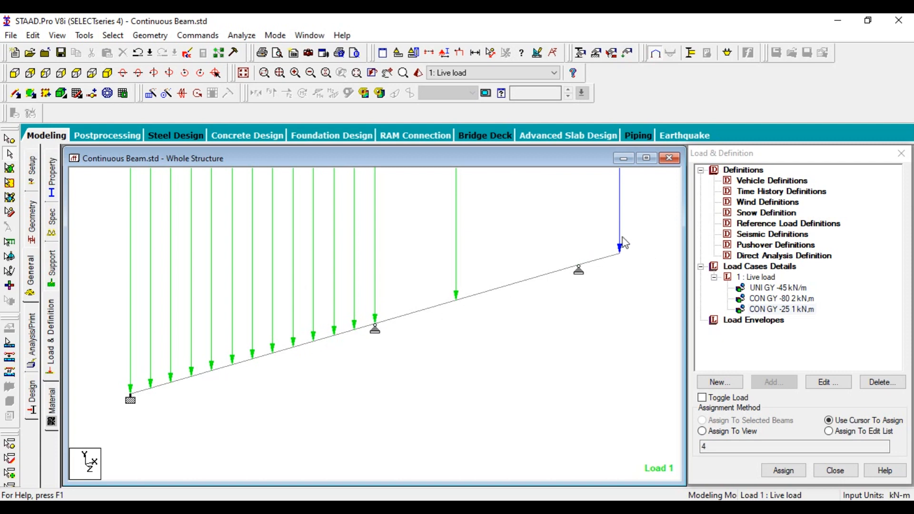
{"action": "left_click", "coordinate": [13, 74]}
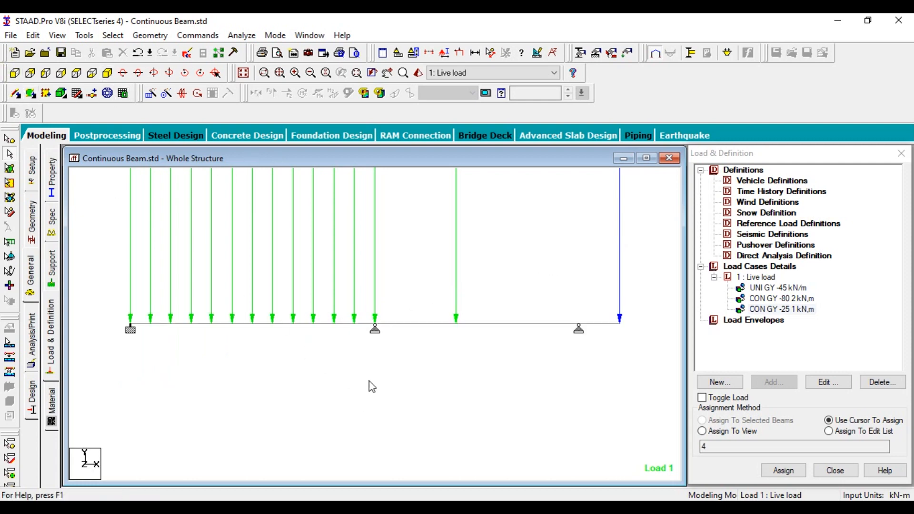
{"action": "scroll", "coordinate": [369, 380], "scroll_direction": "down", "scroll_amount": 3}
{"action": "scroll", "coordinate": [369, 377], "scroll_direction": "up", "scroll_amount": 2}
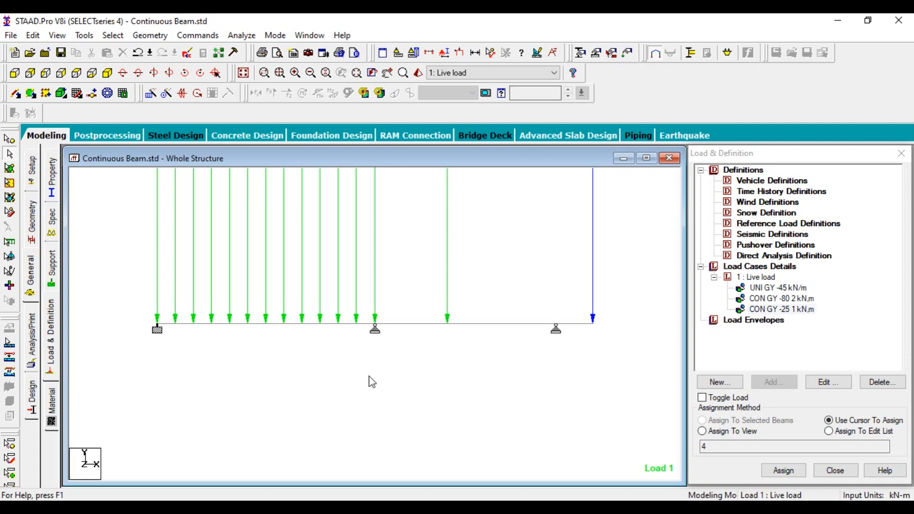
{"action": "scroll", "coordinate": [372, 381], "scroll_direction": "up", "scroll_amount": 1}
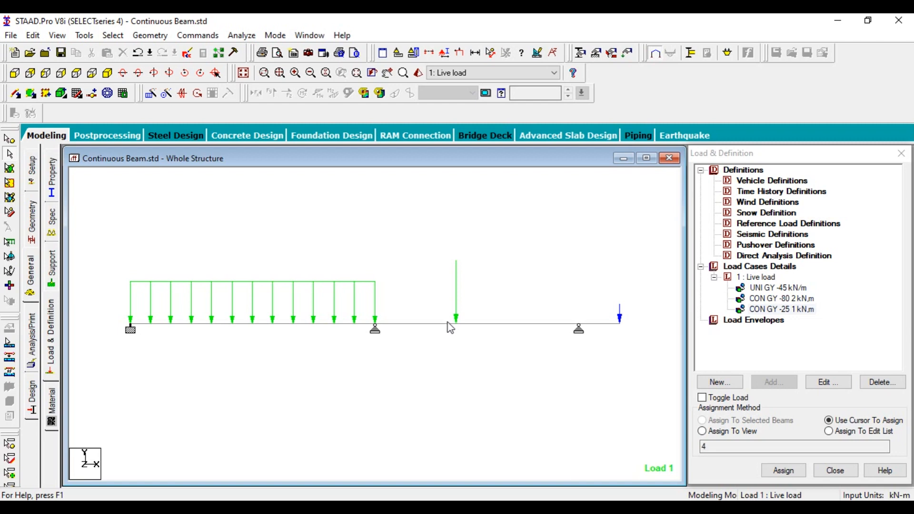
Turn on the Load Values label so the magnitudes are displayed on the beam's loads
{"action": "right_click", "coordinate": [359, 382]}
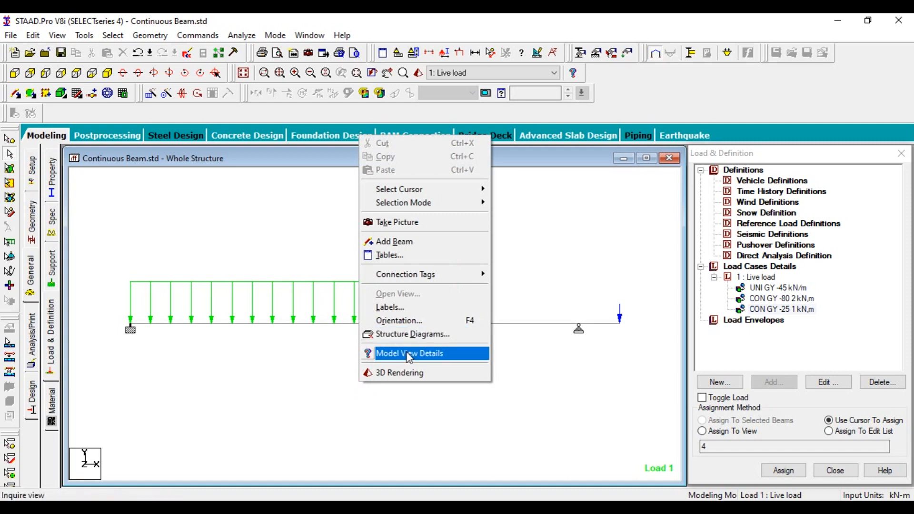
{"action": "left_click", "coordinate": [390, 307]}
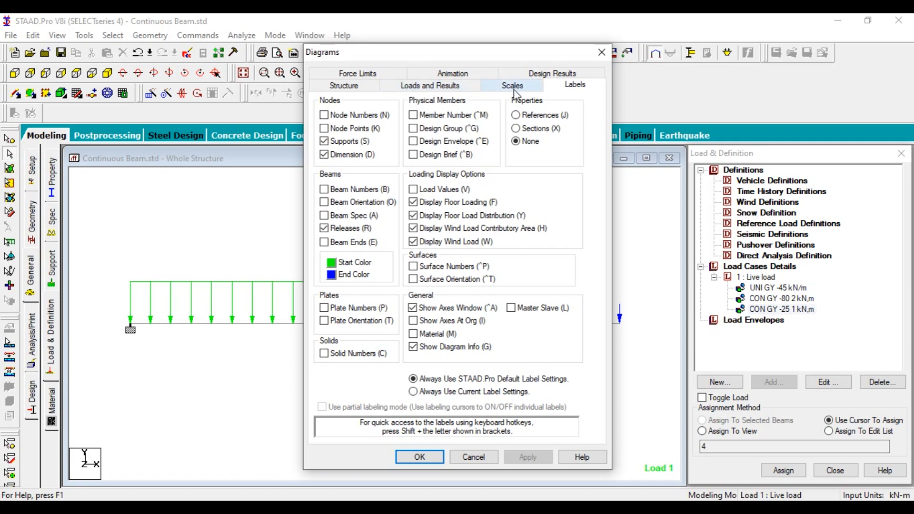
{"action": "left_click", "coordinate": [437, 190]}
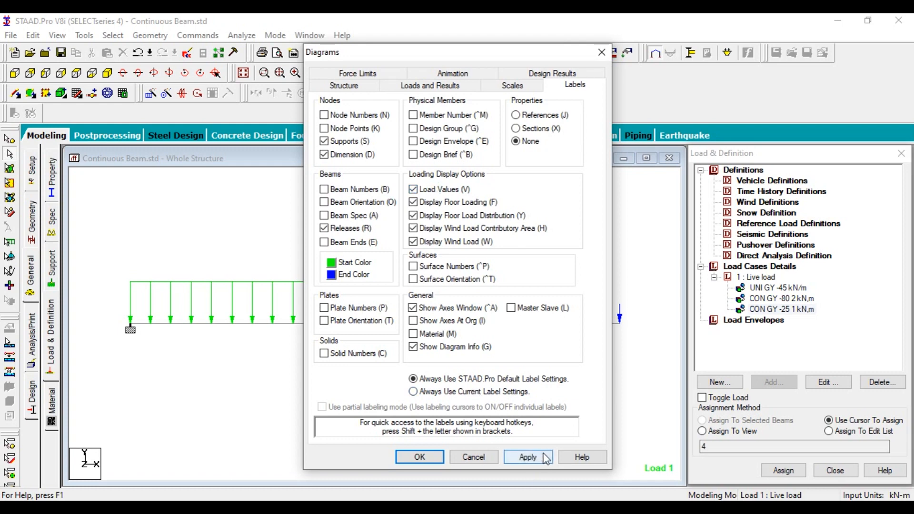
{"action": "left_click", "coordinate": [527, 457]}
{"action": "left_click", "coordinate": [420, 457]}
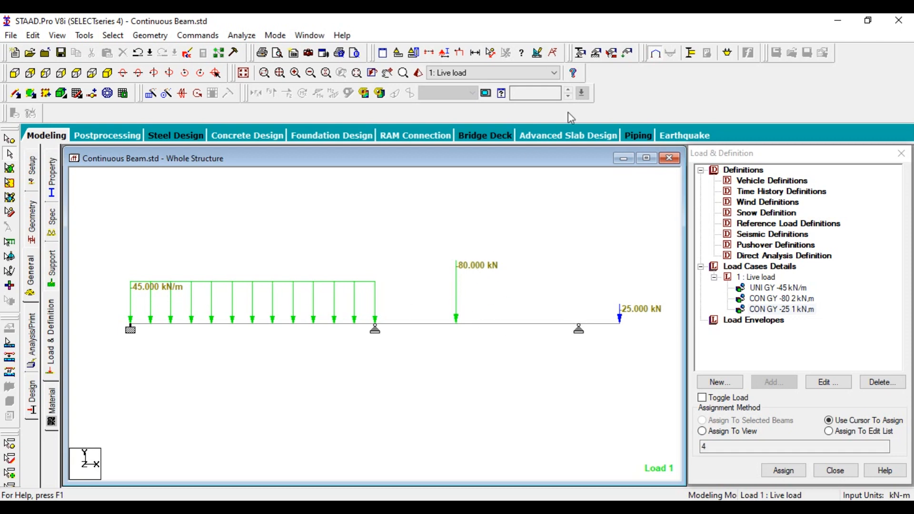
Dimension the two supported spans and the overhang by measuring node to node along the beam
{"action": "left_click", "coordinate": [491, 53]}
{"action": "left_click", "coordinate": [131, 325]}
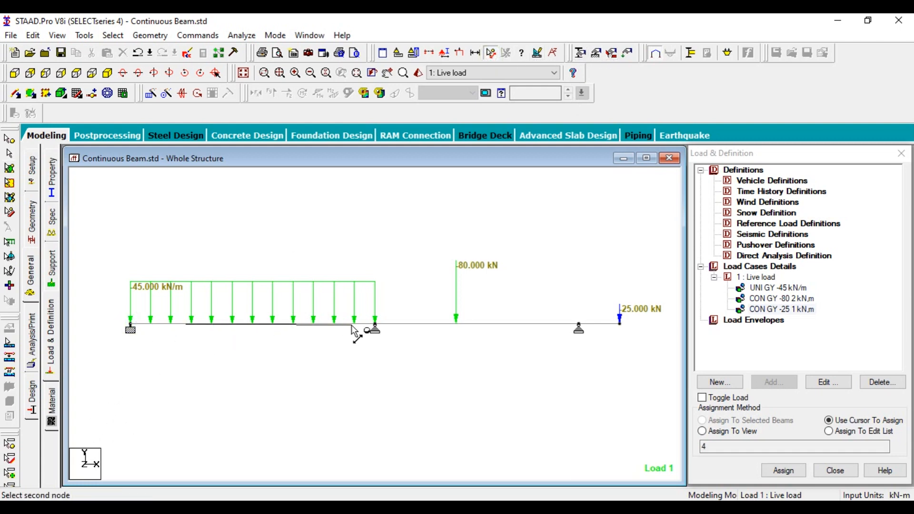
{"action": "left_click", "coordinate": [375, 326]}
{"action": "left_click", "coordinate": [375, 326]}
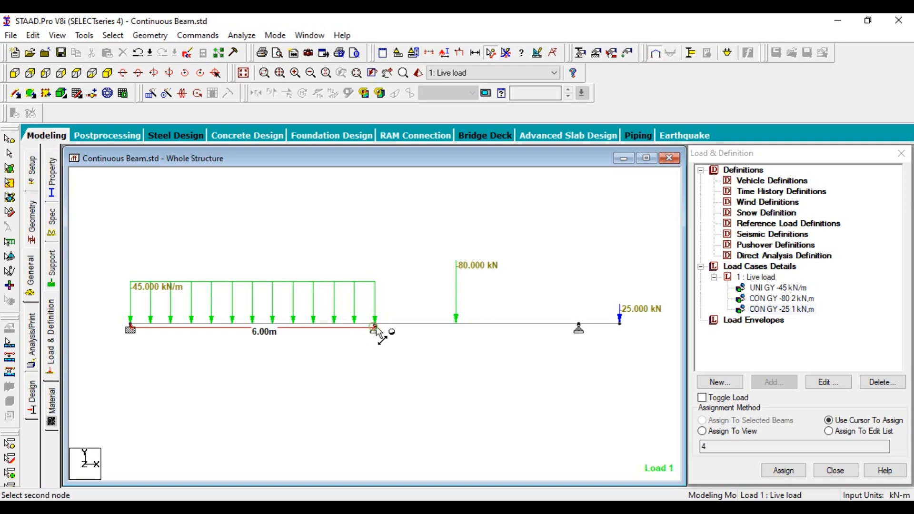
{"action": "left_click", "coordinate": [579, 327]}
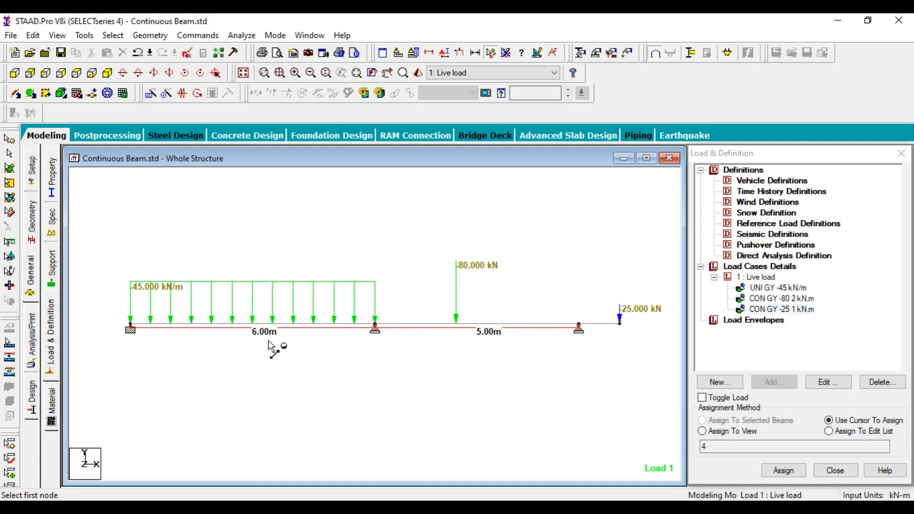
{"action": "left_click", "coordinate": [580, 327]}
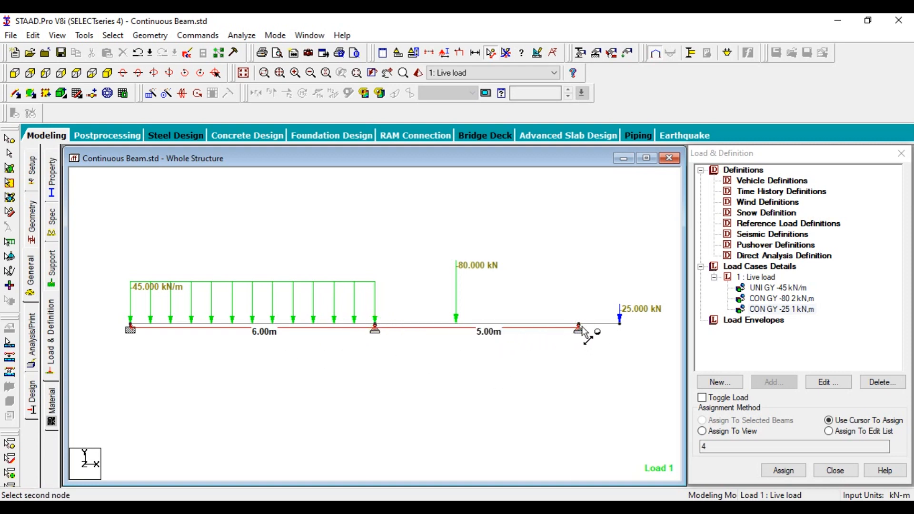
{"action": "left_click", "coordinate": [619, 324]}
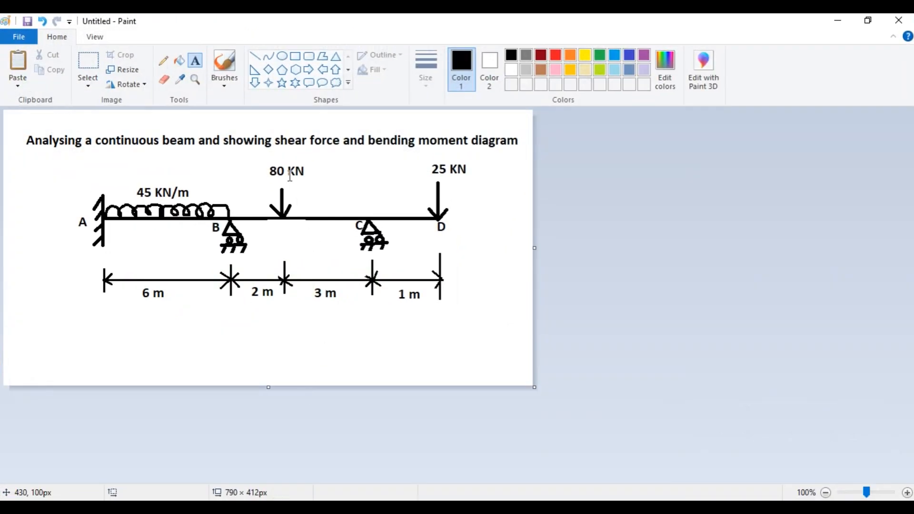
Compare the loads and spans with the beam sketch in Paint, keep the unsaved sketch open, and return to STAAD.Pro
{"action": "mouse_move", "coordinate": [289, 21]}
{"action": "left_mouse_down"}
{"action": "mouse_move", "coordinate": [618, 69]}
{"action": "mouse_move", "coordinate": [756, 55]}
{"action": "left_mouse_up"}
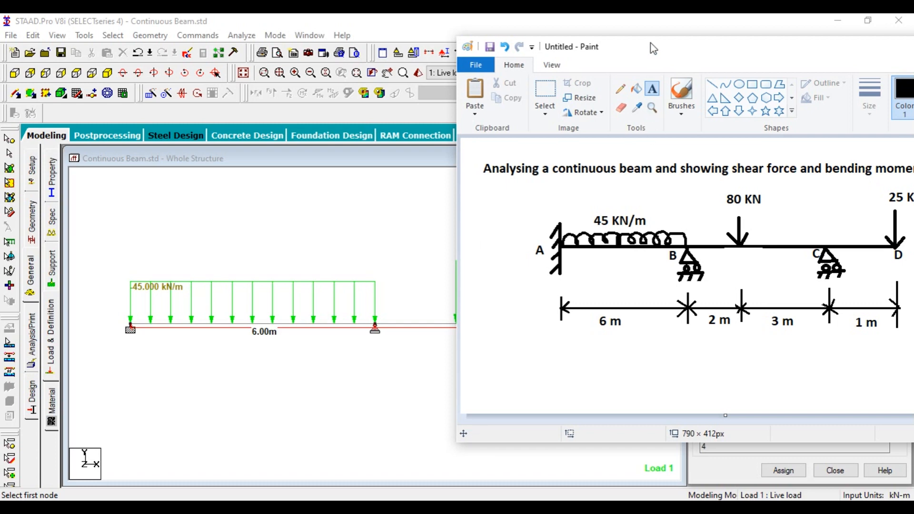
{"action": "left_click_drag", "start_coordinate": [653, 48], "coordinate": [786, 40]}
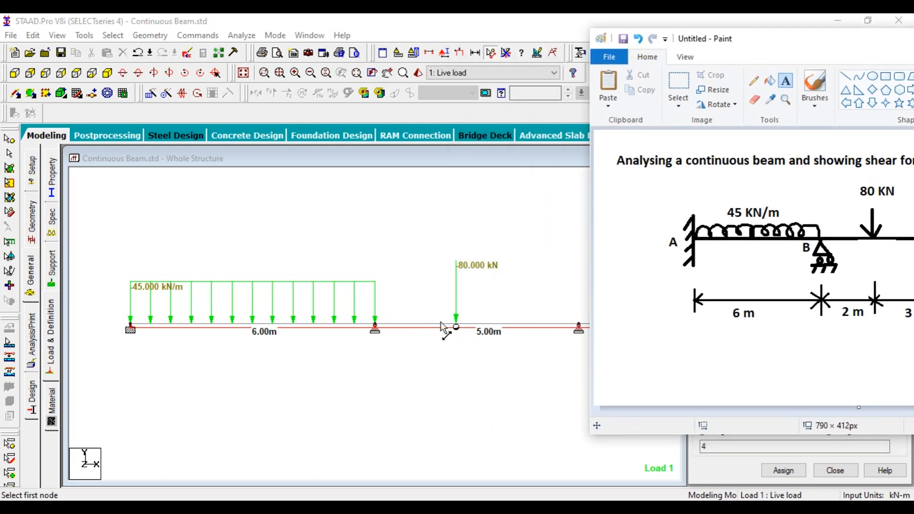
{"action": "left_click_drag", "start_coordinate": [749, 40], "coordinate": [312, 69]}
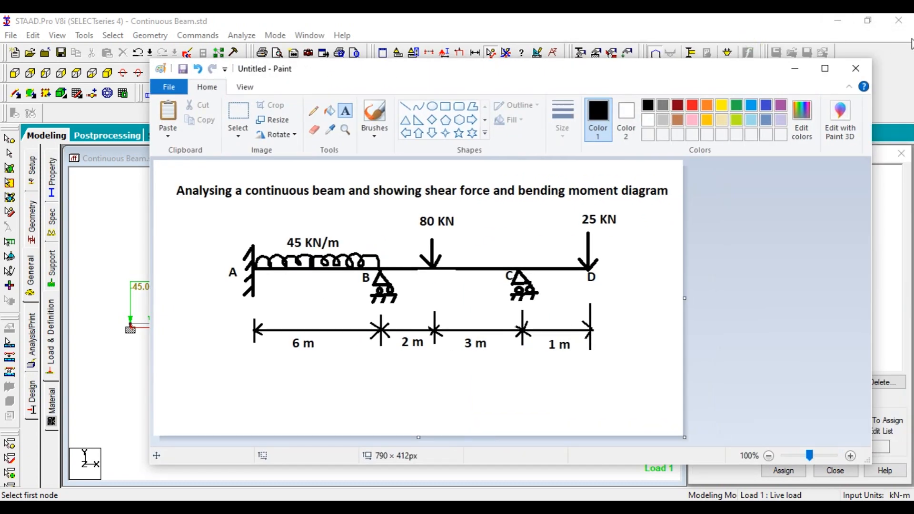
{"action": "left_click", "coordinate": [855, 68]}
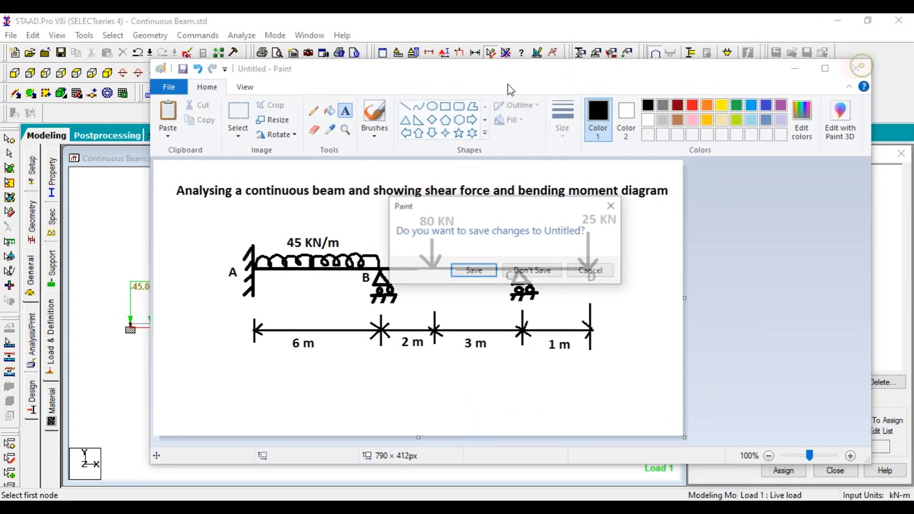
{"action": "left_click", "coordinate": [590, 271]}
{"action": "left_click", "coordinate": [794, 68]}
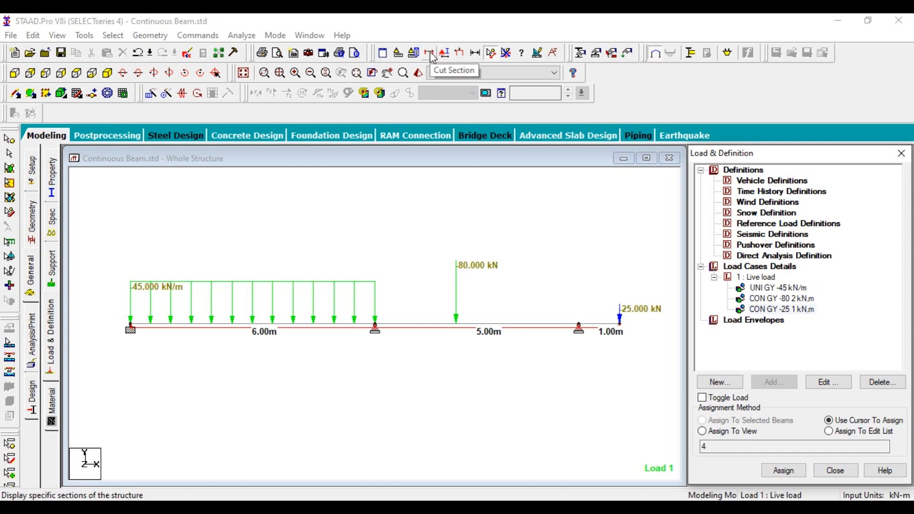
Try to dimension the distance from the middle support to the -80 kN load using the node distance and Dimension to View tools
{"action": "left_click", "coordinate": [475, 53]}
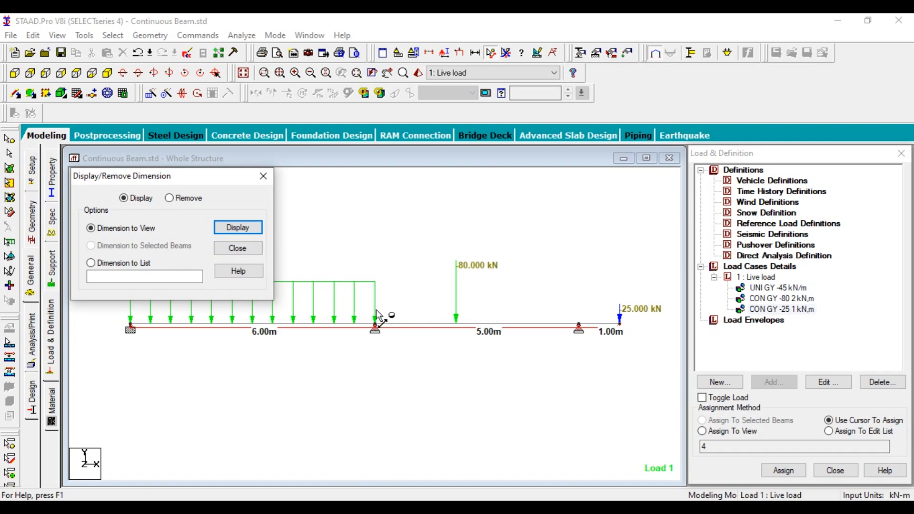
{"action": "left_click", "coordinate": [400, 310]}
{"action": "left_click", "coordinate": [375, 327]}
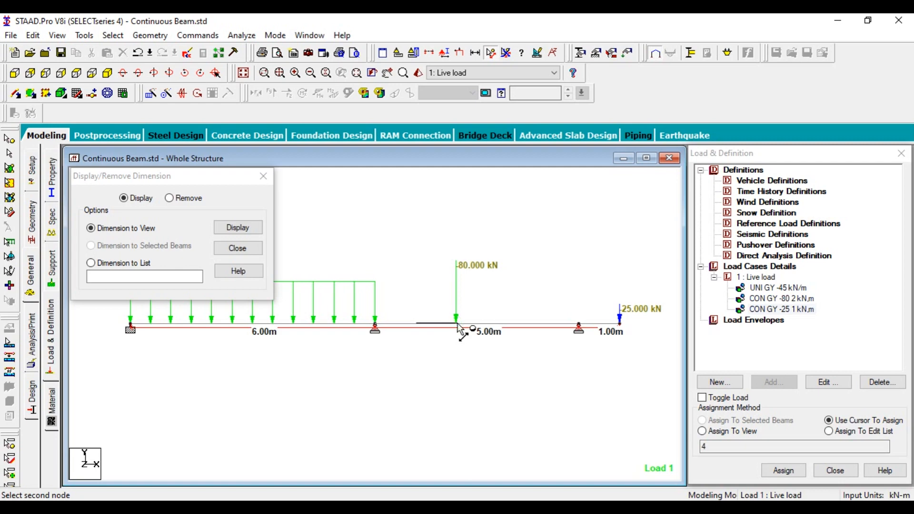
{"action": "left_click", "coordinate": [239, 228]}
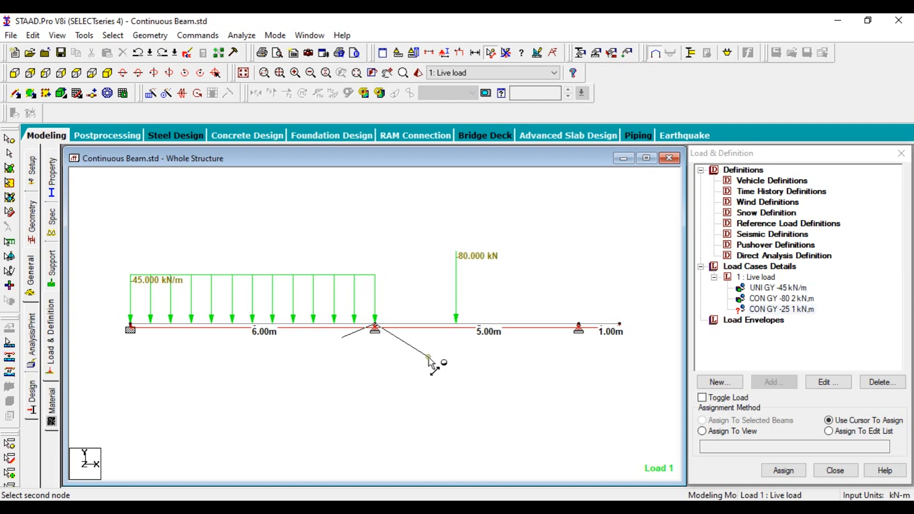
{"action": "key", "text": "Escape"}
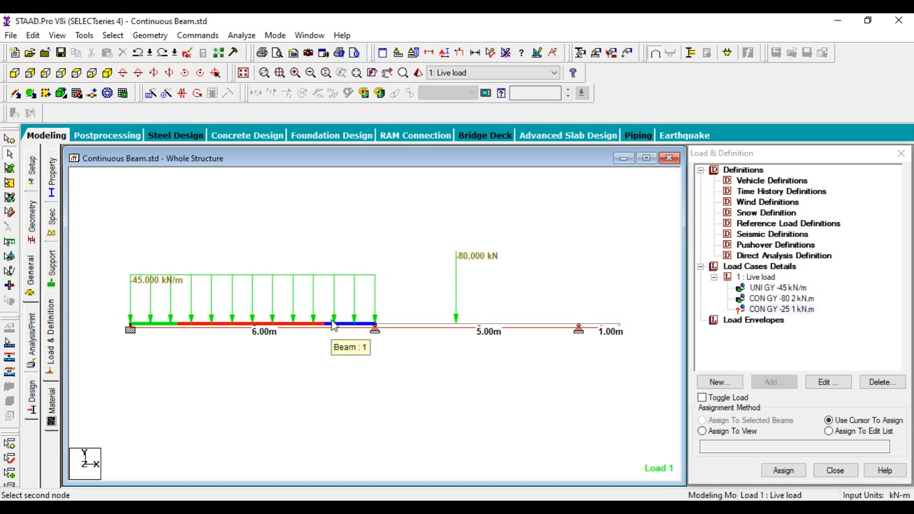
Take a picture of the loaded beam view with the ID Picture 1 and the caption Whole Structure
{"action": "right_click", "coordinate": [322, 393]}
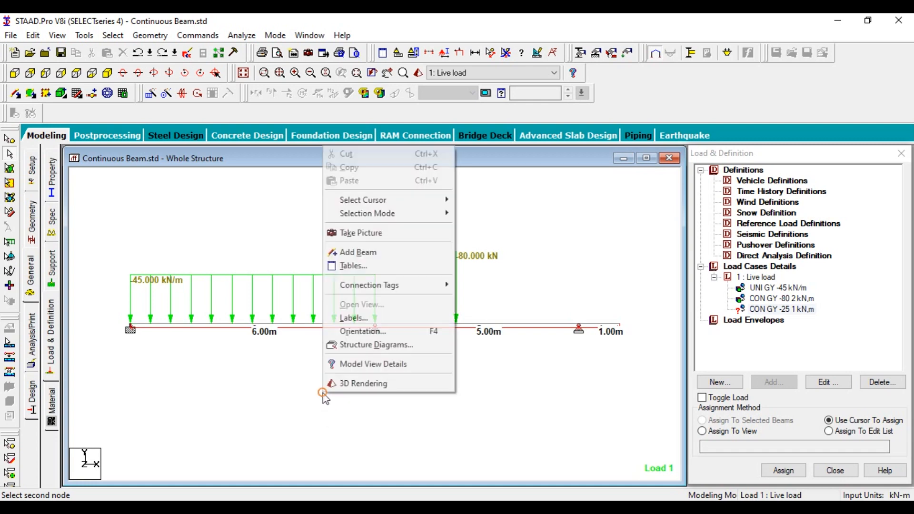
{"action": "left_click", "coordinate": [377, 233]}
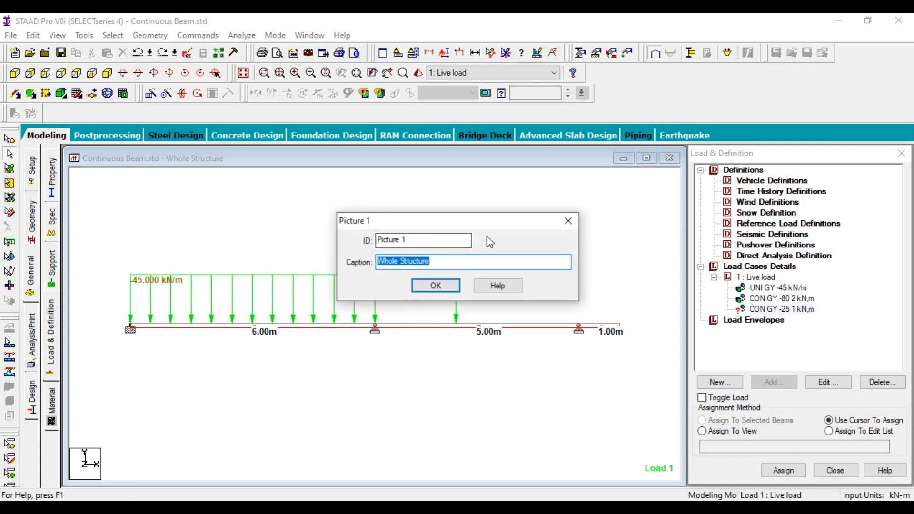
{"action": "left_click", "coordinate": [436, 286]}
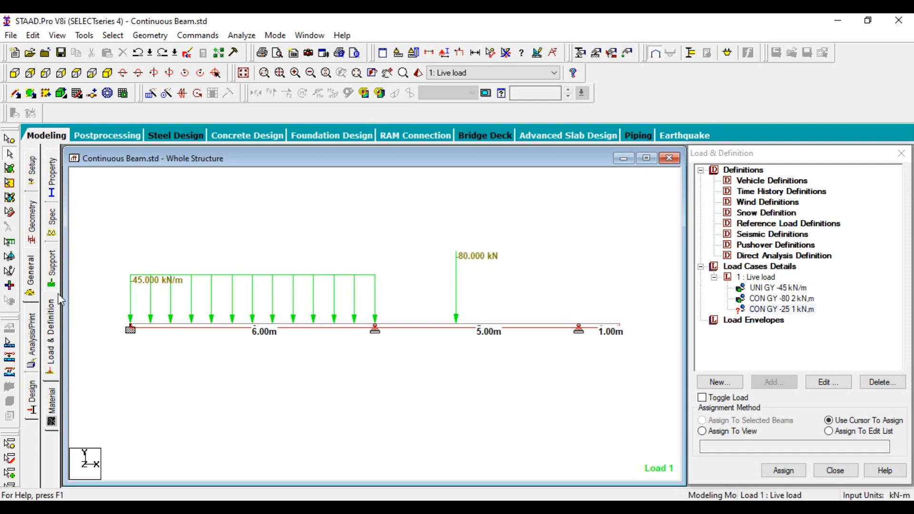
Add a Perform Analysis command with the No Print option to the beam model
{"action": "left_click", "coordinate": [31, 345]}
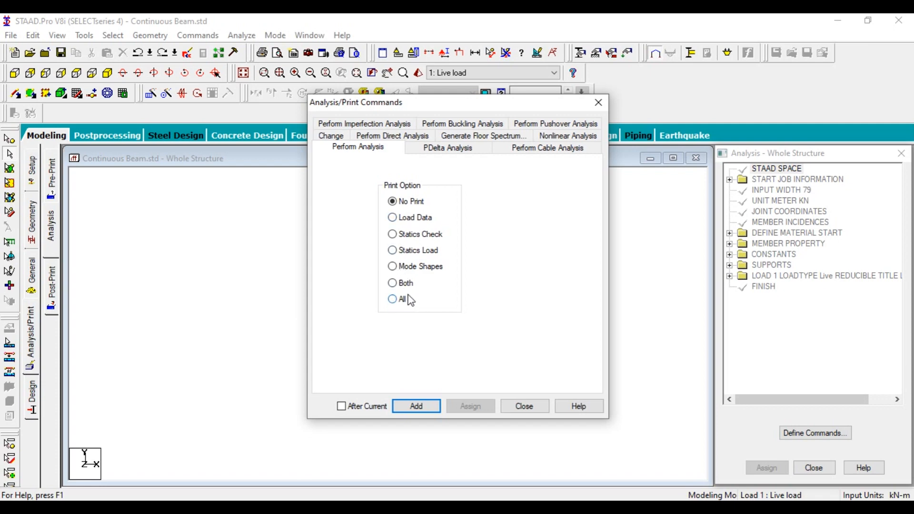
{"action": "left_click", "coordinate": [401, 405]}
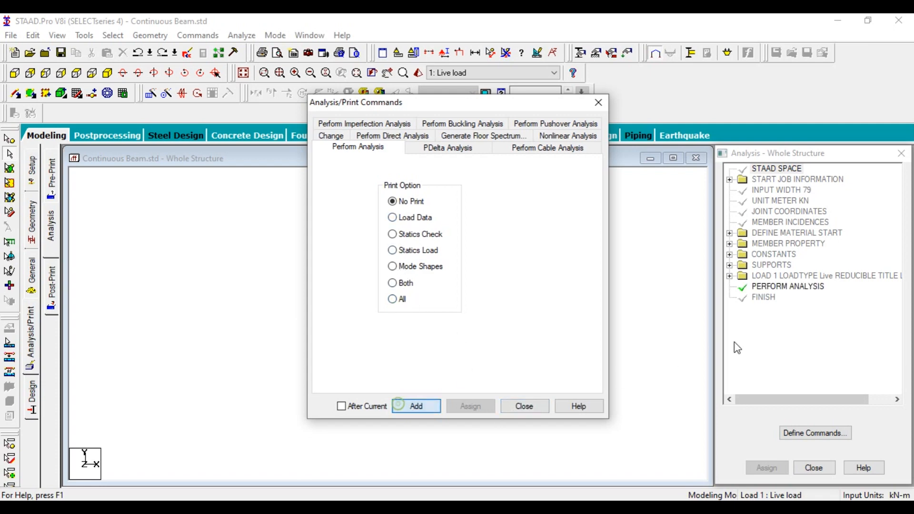
{"action": "left_click", "coordinate": [524, 406]}
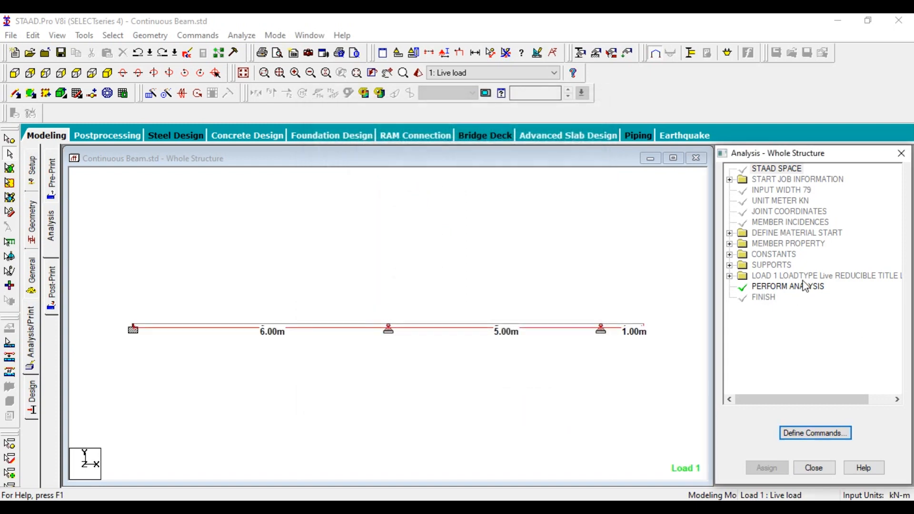
Run the analysis and add a second Perform Analysis command with the No Print option
{"action": "left_click", "coordinate": [238, 35]}
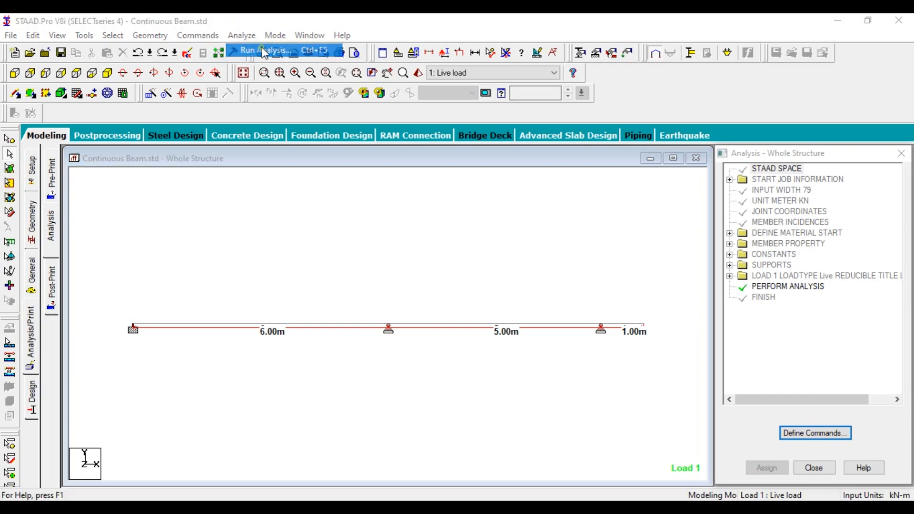
{"action": "left_click", "coordinate": [264, 51]}
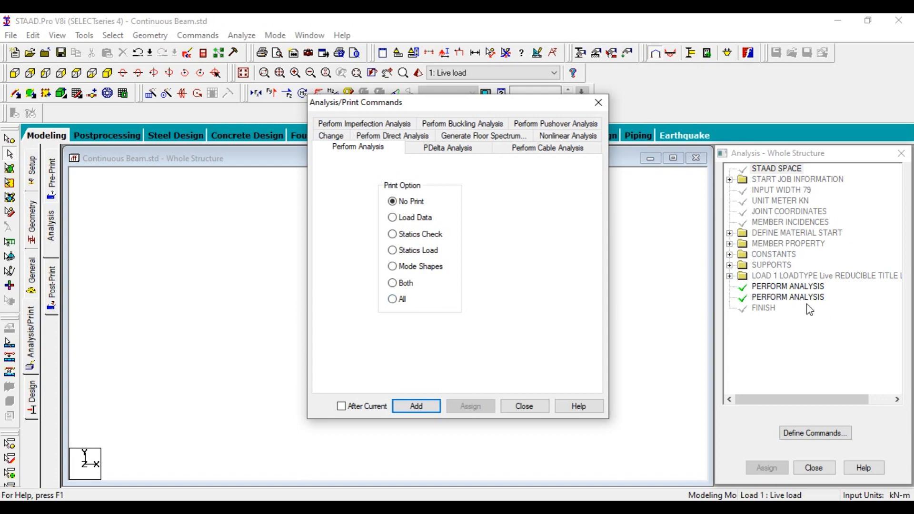
{"action": "left_click", "coordinate": [789, 295]}
{"action": "left_click", "coordinate": [523, 405]}
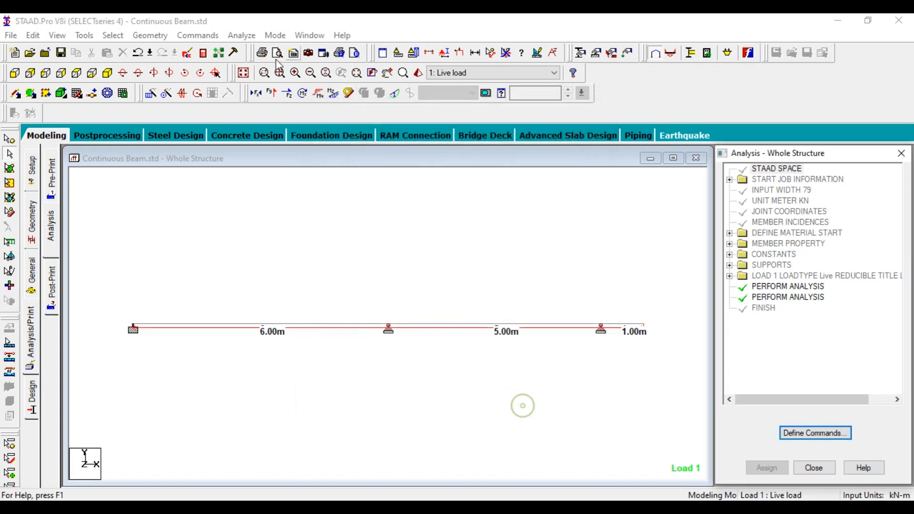
Run the analysis of the continuous beam, saving the modified structure, and open the resulting output file
{"action": "left_click", "coordinate": [242, 36]}
{"action": "left_click", "coordinate": [260, 50]}
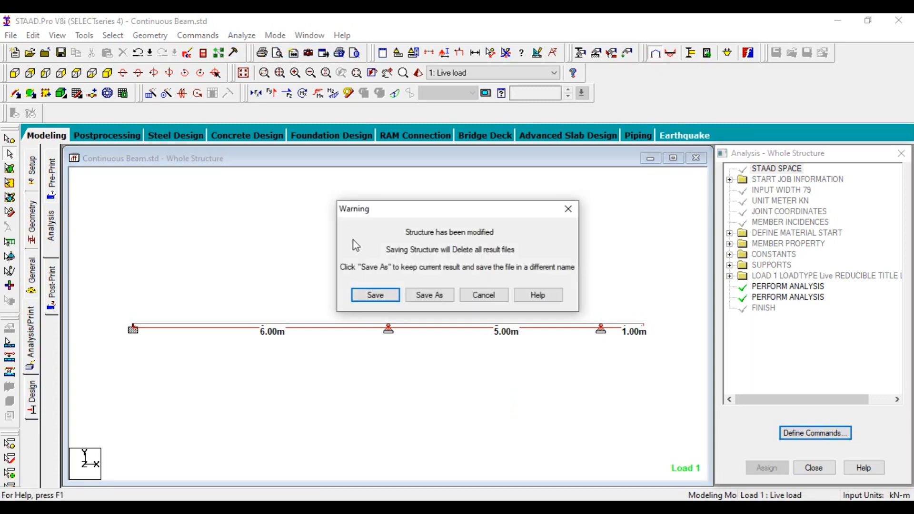
{"action": "left_click", "coordinate": [371, 293]}
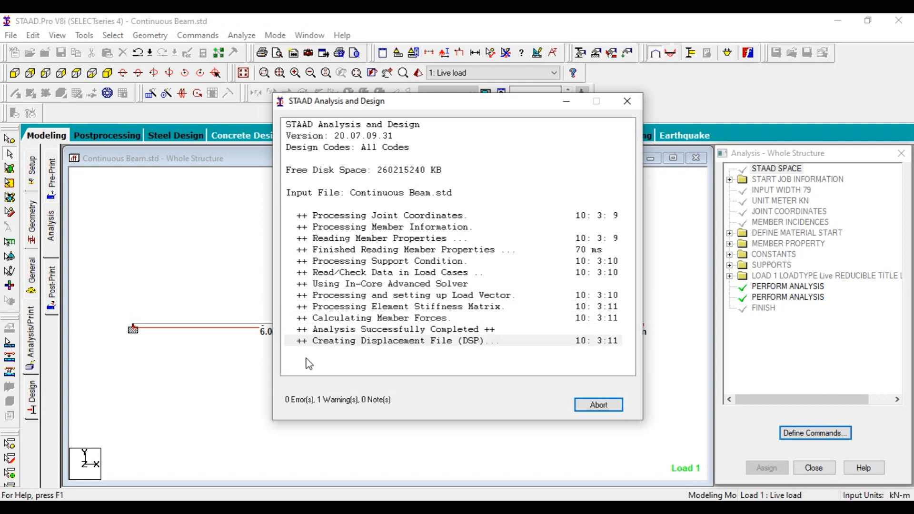
{"action": "left_click", "coordinate": [374, 317]}
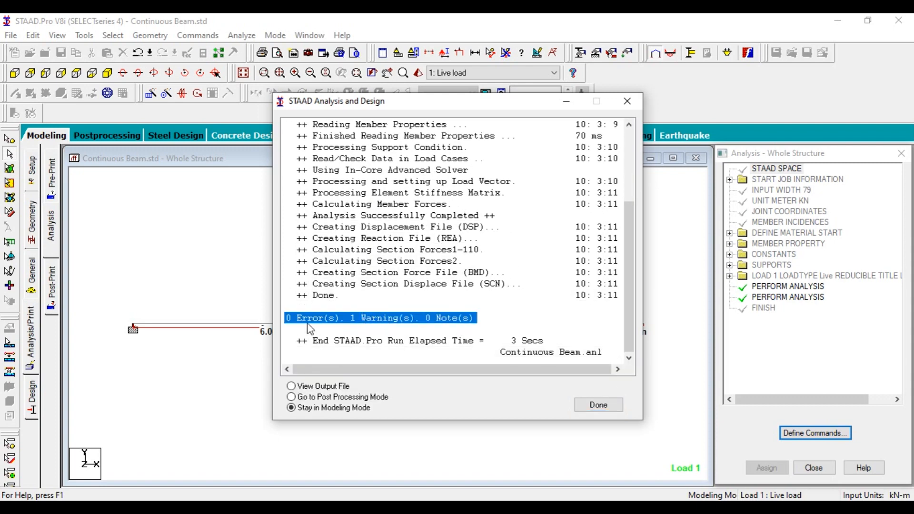
{"action": "left_click", "coordinate": [330, 390]}
{"action": "left_click", "coordinate": [596, 404]}
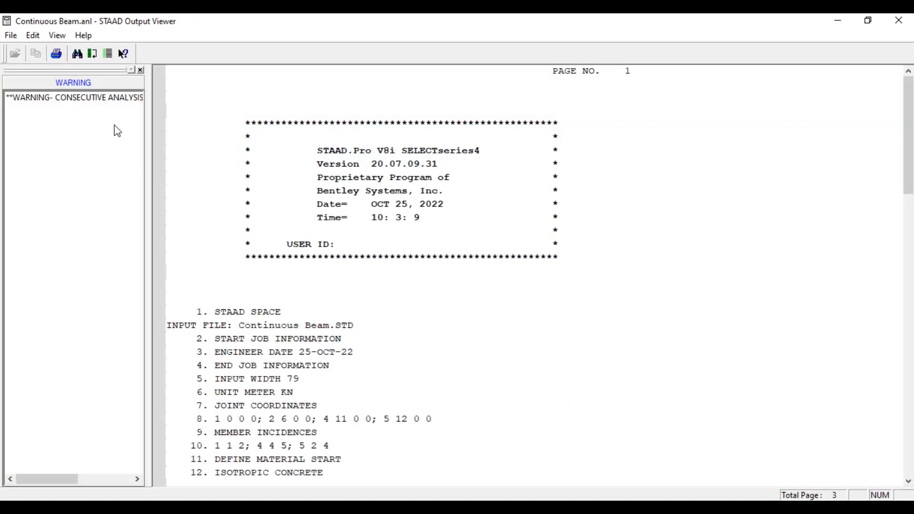
Examine the consecutive analysis warning, problem statistics and command listing in the output file, and close the output viewer
{"action": "left_click", "coordinate": [68, 99]}
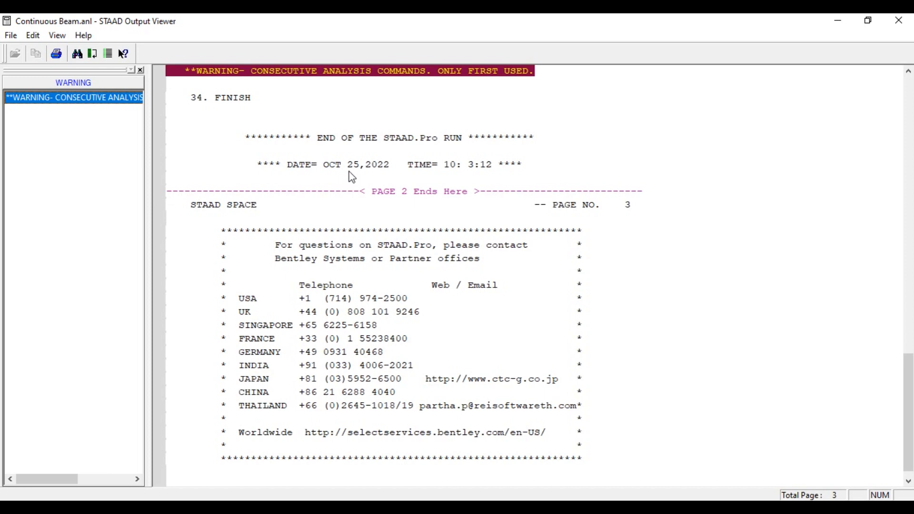
{"action": "left_click", "coordinate": [362, 118]}
{"action": "scroll", "coordinate": [362, 118], "scroll_direction": "up", "scroll_amount": 2}
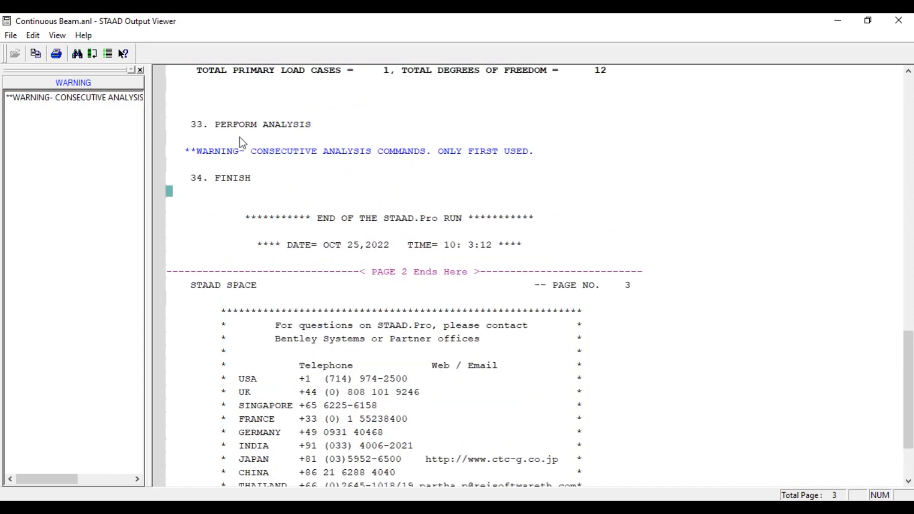
{"action": "left_click", "coordinate": [205, 117]}
{"action": "left_click", "coordinate": [449, 98]}
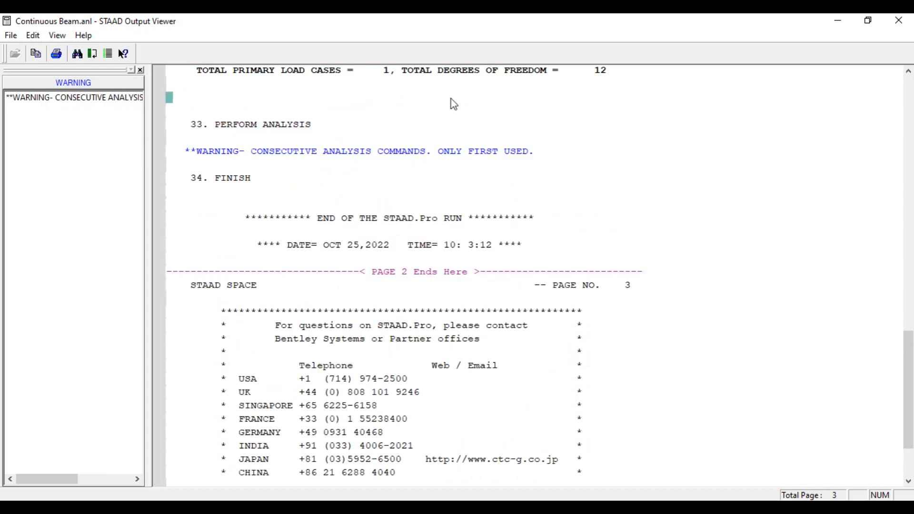
{"action": "scroll", "coordinate": [507, 191], "scroll_direction": "up", "scroll_amount": 5}
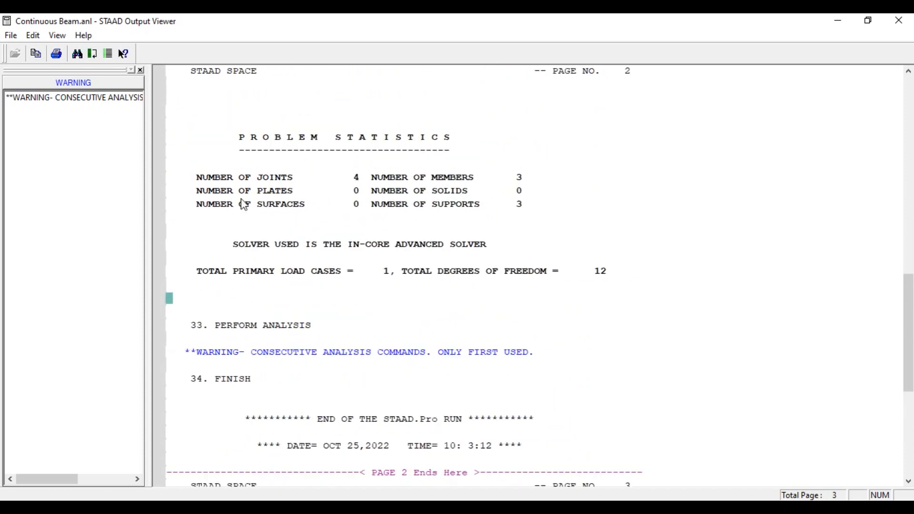
{"action": "mouse_move", "coordinate": [190, 177]}
{"action": "left_mouse_down"}
{"action": "mouse_move", "coordinate": [338, 192]}
{"action": "mouse_move", "coordinate": [519, 180]}
{"action": "left_mouse_up"}
{"action": "left_click", "coordinate": [585, 174]}
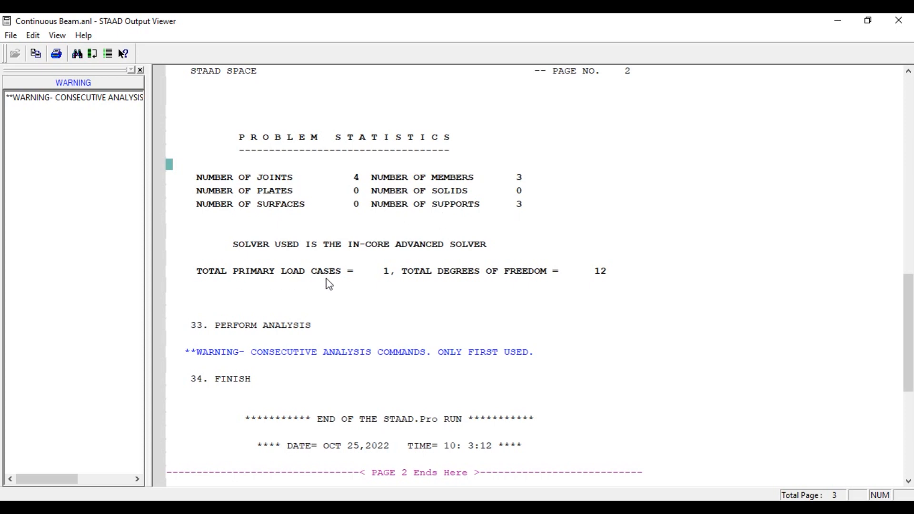
{"action": "scroll", "coordinate": [460, 269], "scroll_direction": "up", "scroll_amount": 15}
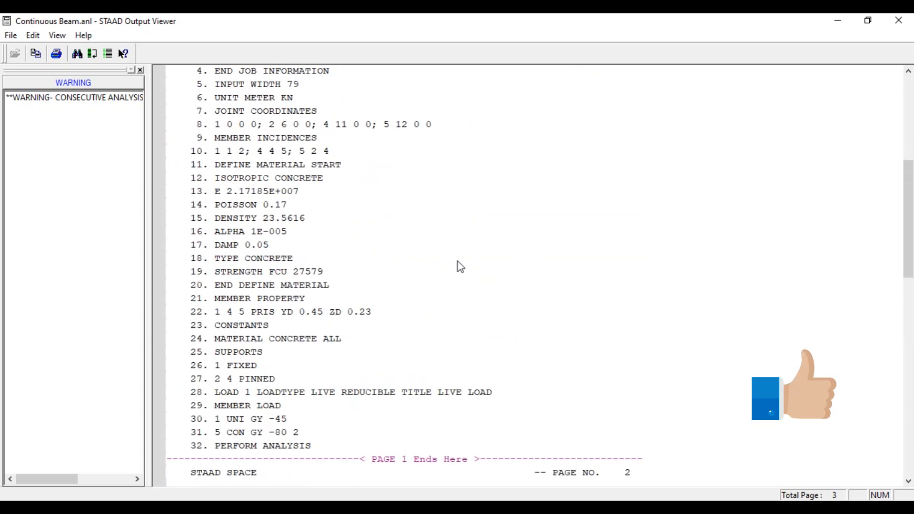
{"action": "scroll", "coordinate": [220, 254], "scroll_direction": "down", "scroll_amount": 5}
{"action": "scroll", "coordinate": [372, 216], "scroll_direction": "down", "scroll_amount": 15}
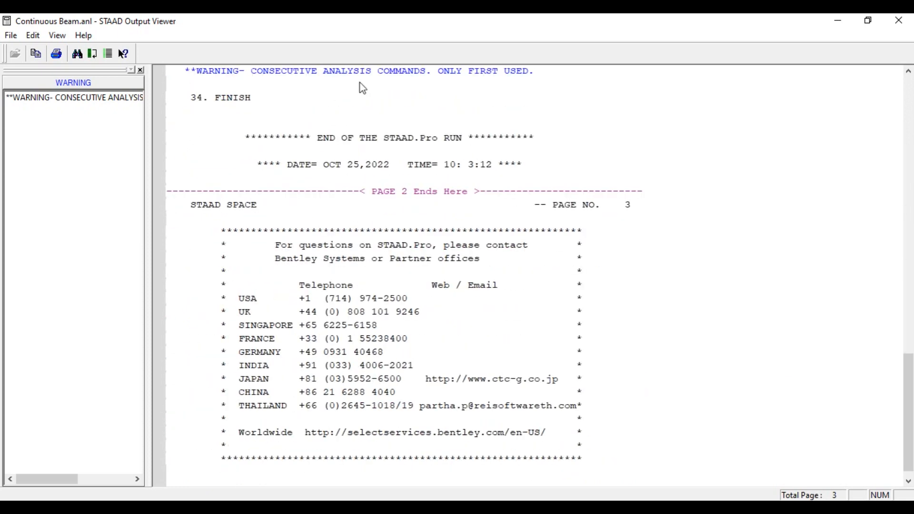
{"action": "left_click", "coordinate": [898, 20]}
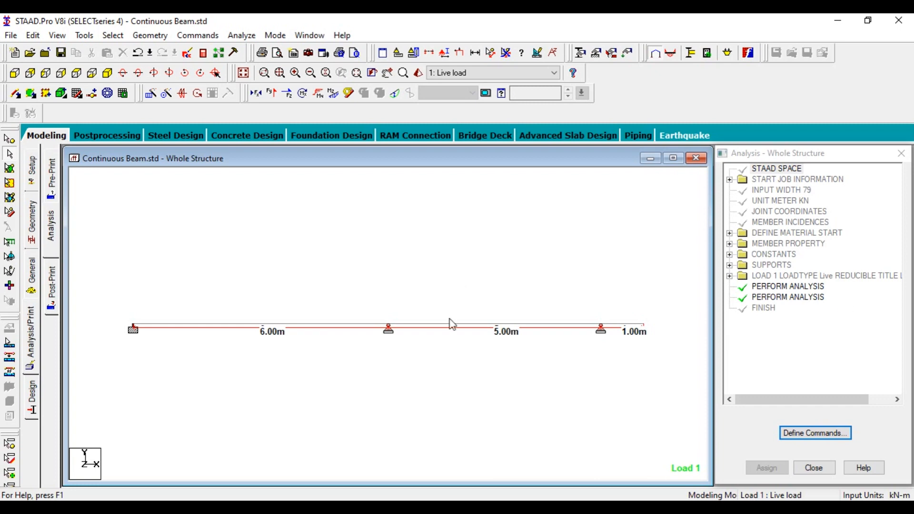
Enter Postprocessing mode with load case 1 Live load selected and maximize the Whole Structure view
{"action": "left_click", "coordinate": [111, 135]}
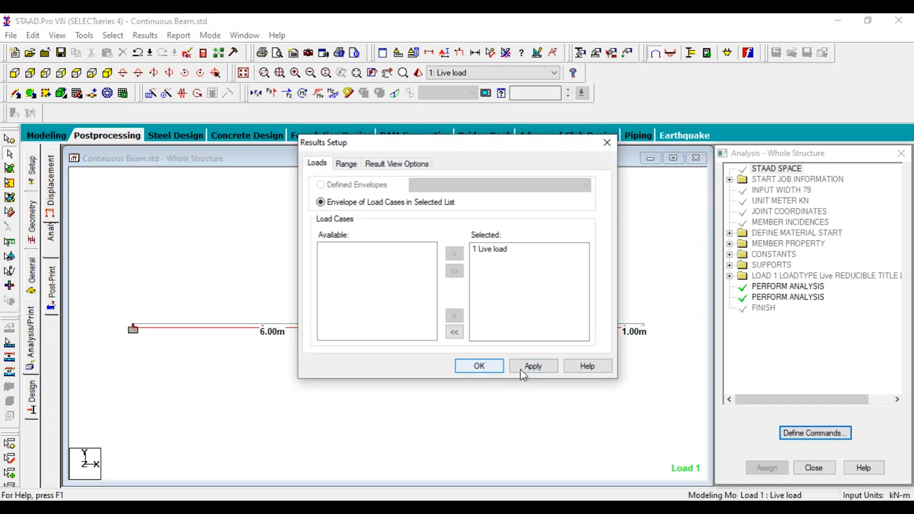
{"action": "left_click", "coordinate": [529, 369]}
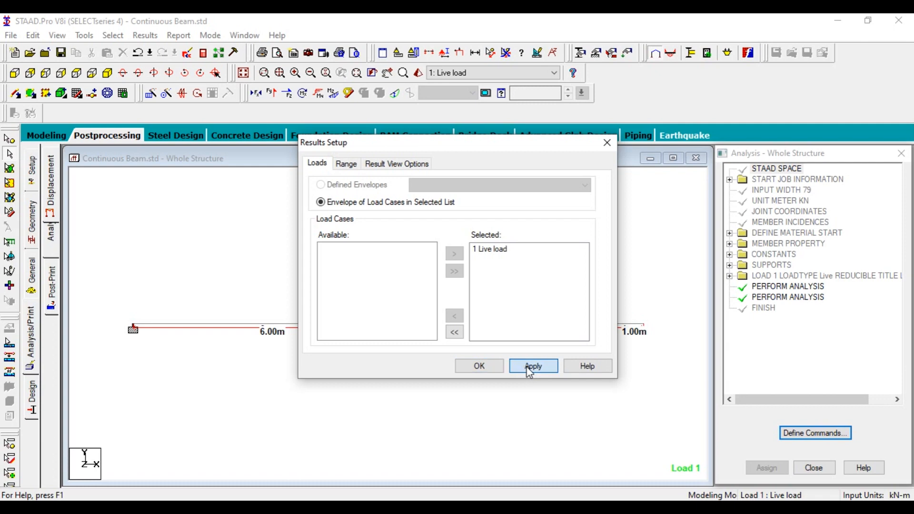
{"action": "left_click", "coordinate": [480, 367]}
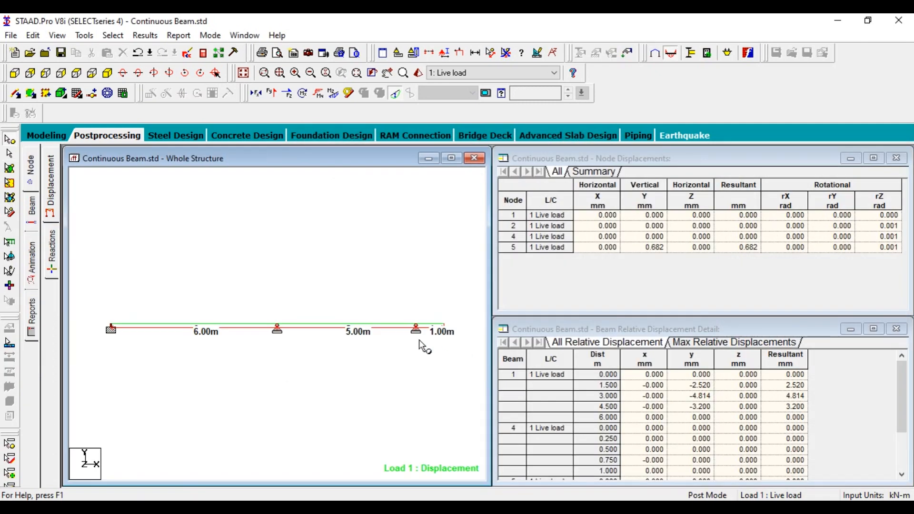
{"action": "left_click", "coordinate": [451, 158]}
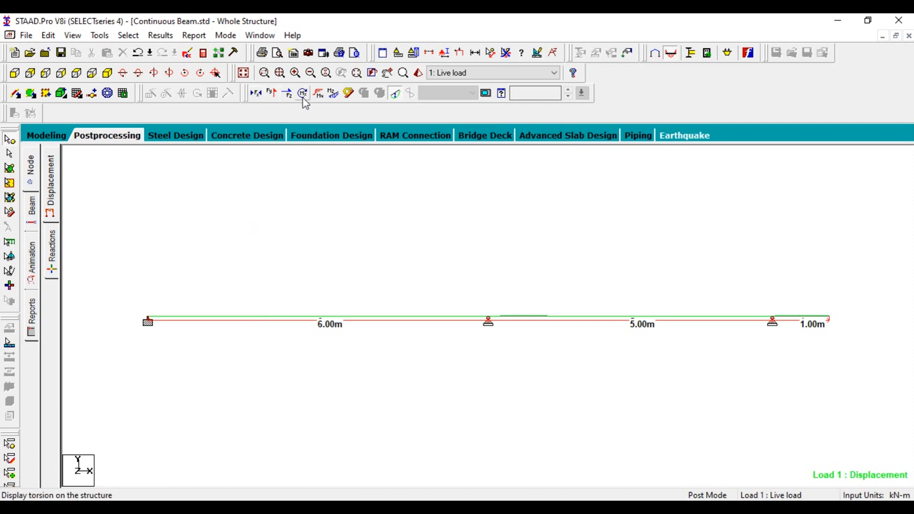
Inspect the Bending Z, Bending Y and Torsion diagrams of the beam in turn, hiding each one after viewing
{"action": "left_click", "coordinate": [332, 100]}
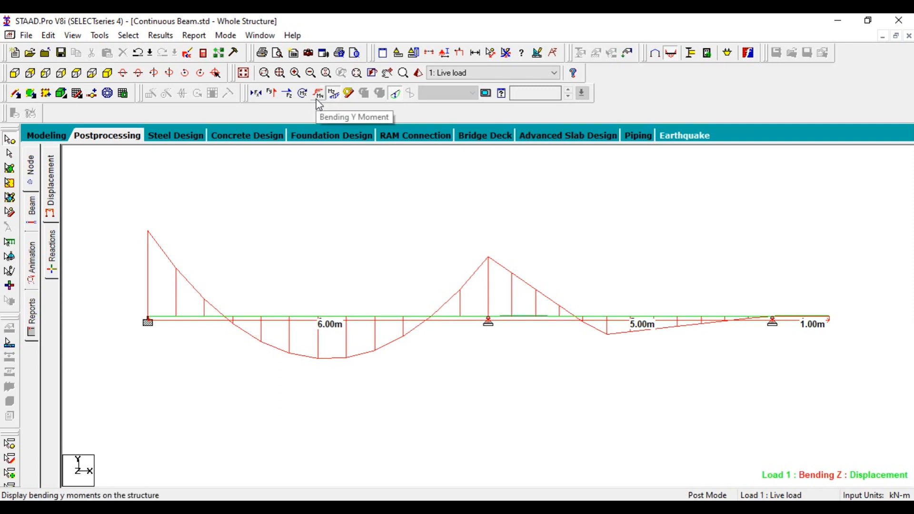
{"action": "left_click", "coordinate": [318, 100]}
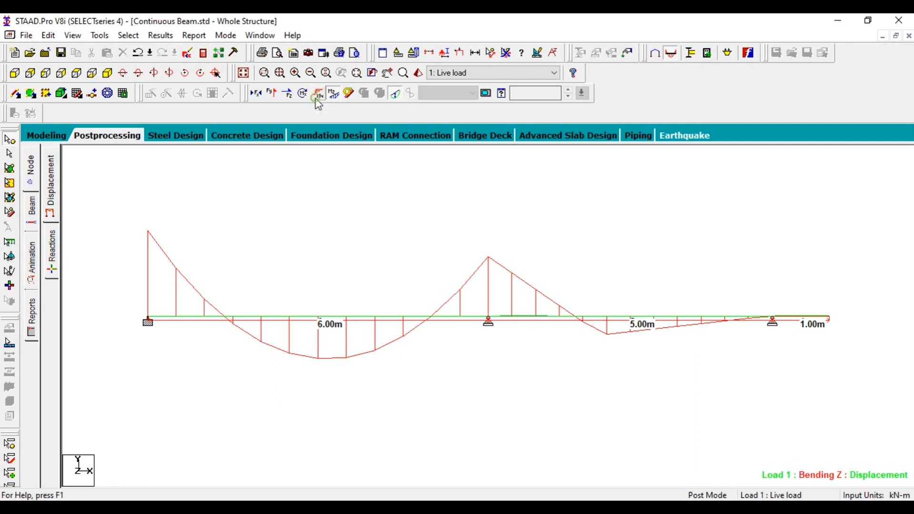
{"action": "left_click", "coordinate": [318, 97]}
{"action": "left_click", "coordinate": [330, 95]}
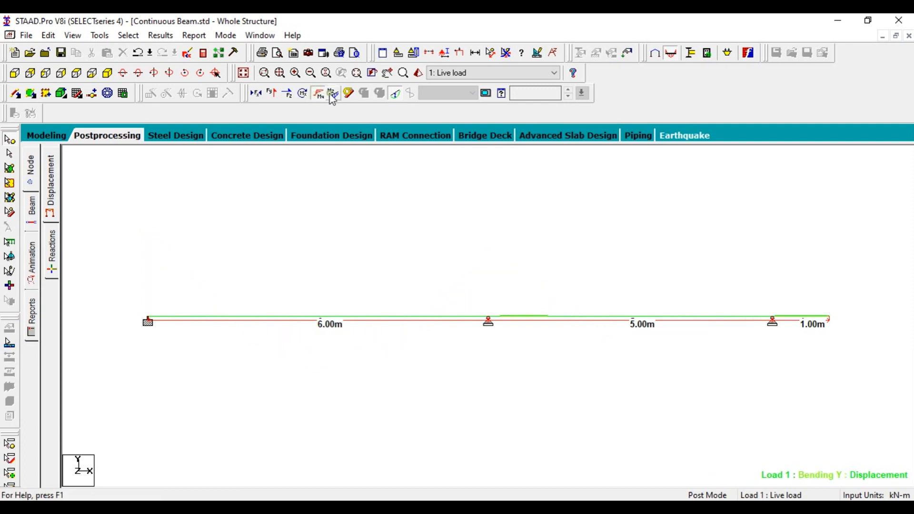
{"action": "left_click", "coordinate": [319, 98]}
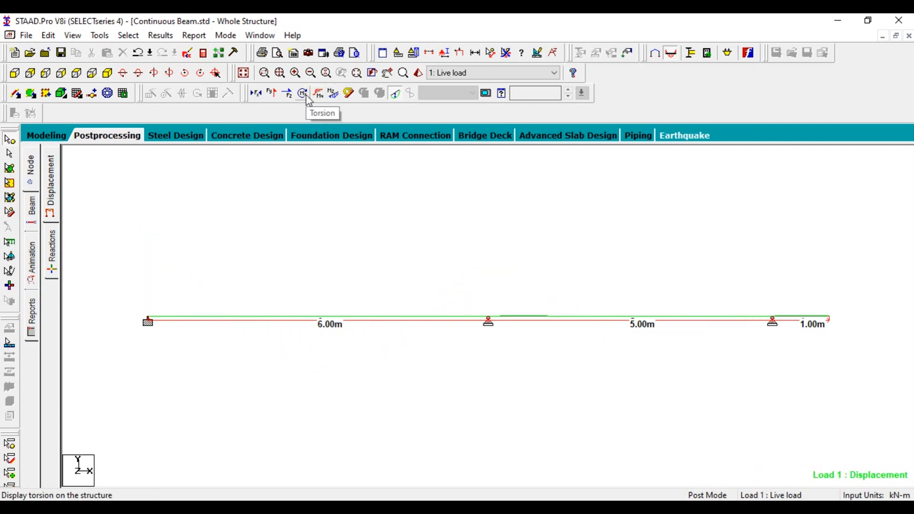
{"action": "left_click", "coordinate": [307, 97]}
{"action": "left_click", "coordinate": [307, 97]}
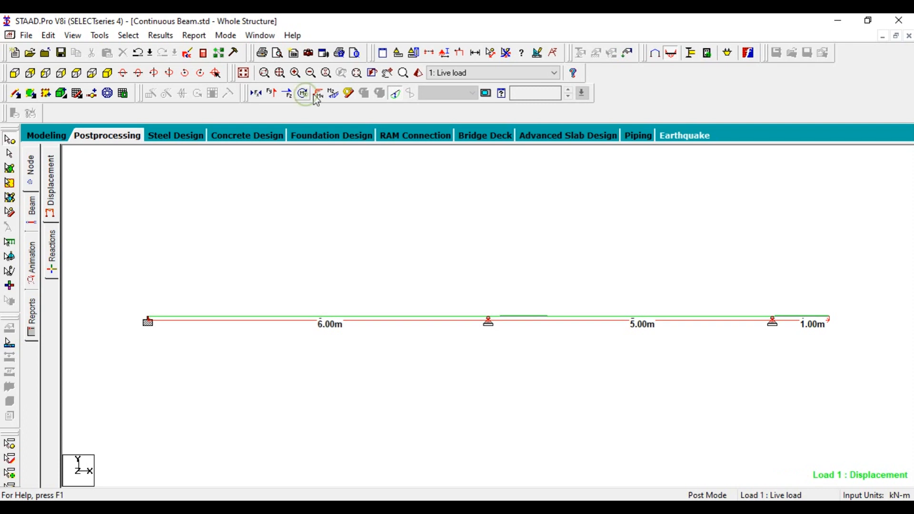
Display the Shear Y and Bending Z diagrams together on the beam, checking the Shear Z and axial force diagrams briefly
{"action": "left_click", "coordinate": [269, 95]}
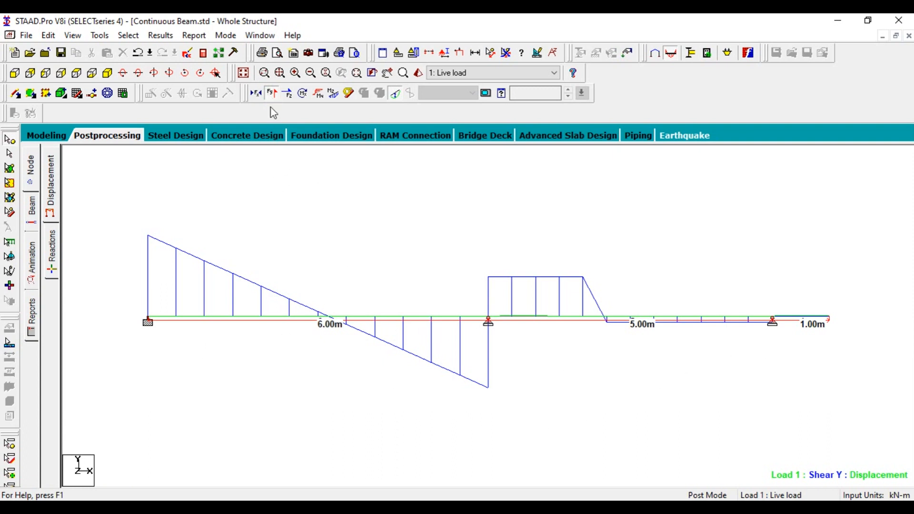
{"action": "left_click", "coordinate": [288, 94]}
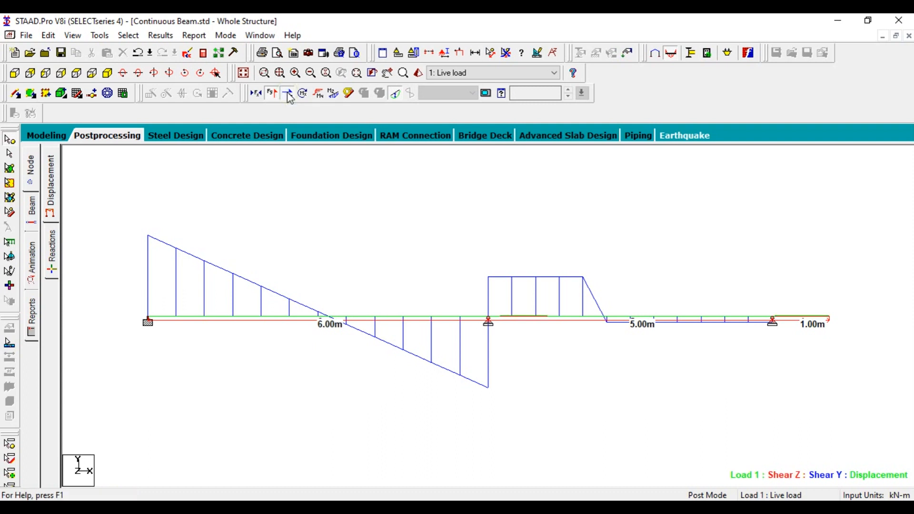
{"action": "left_click", "coordinate": [288, 94]}
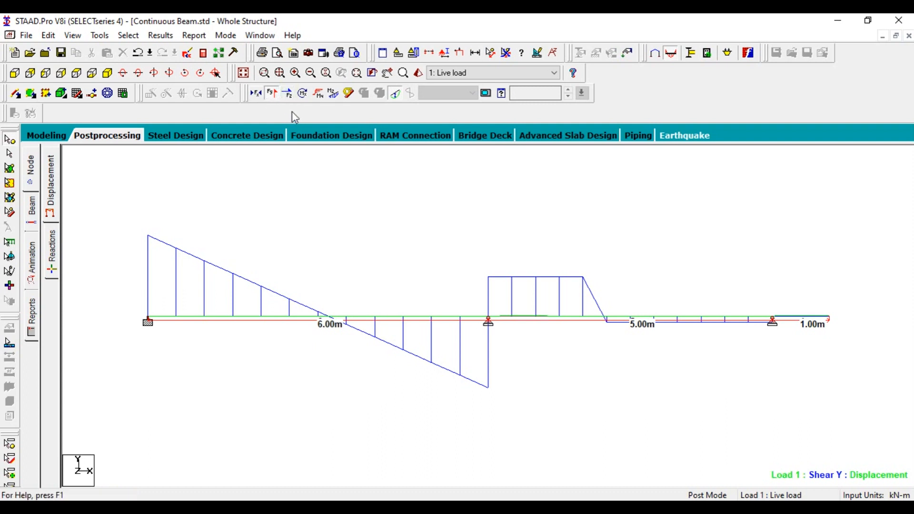
{"action": "left_click", "coordinate": [255, 93]}
{"action": "left_click", "coordinate": [255, 94]}
{"action": "left_click", "coordinate": [333, 93]}
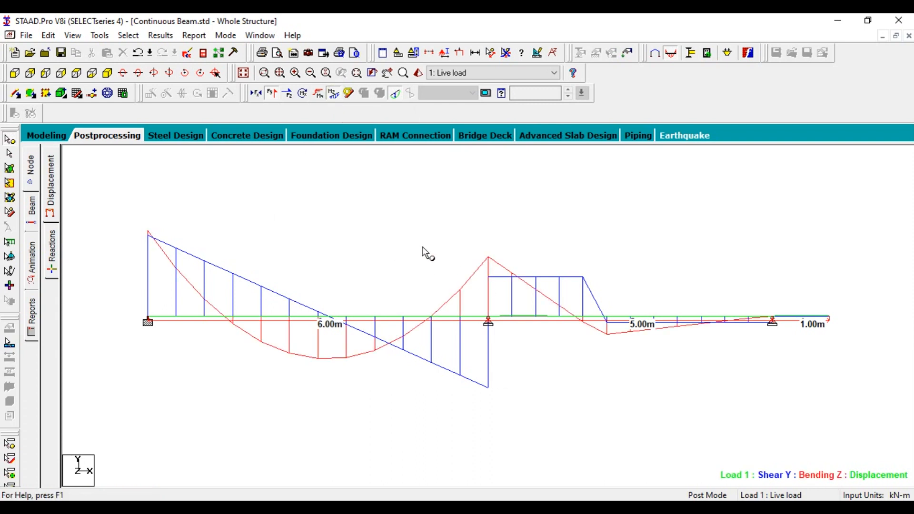
Take a picture of the combined shear and bending diagrams with the ID Picture 2 and the default caption
{"action": "right_click", "coordinate": [370, 229]}
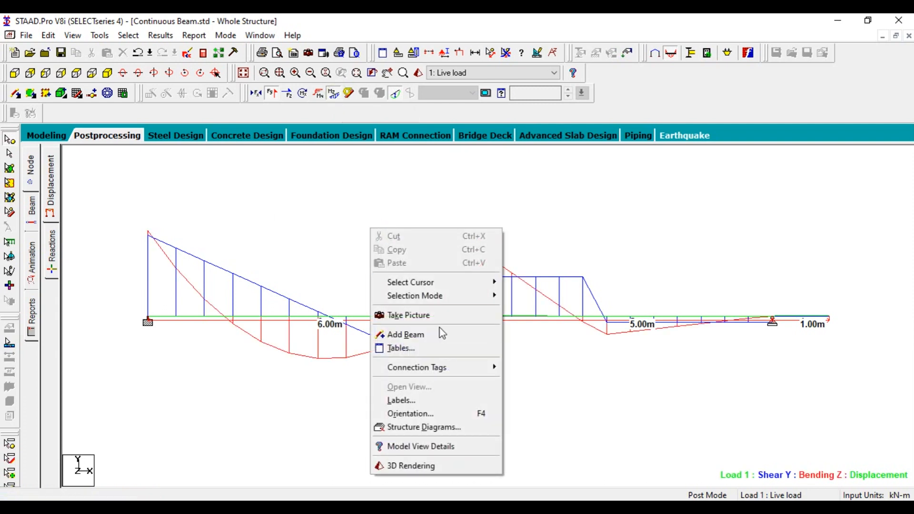
{"action": "left_click", "coordinate": [409, 315]}
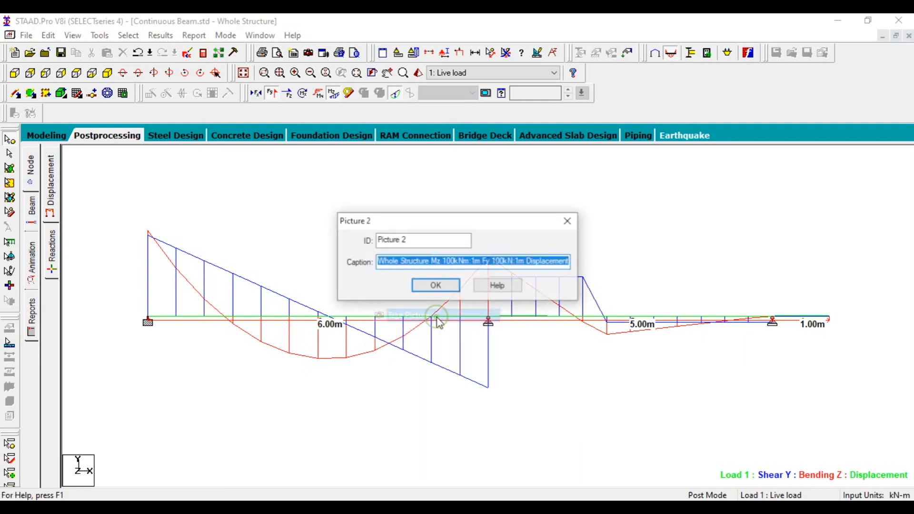
{"action": "left_click", "coordinate": [436, 286]}
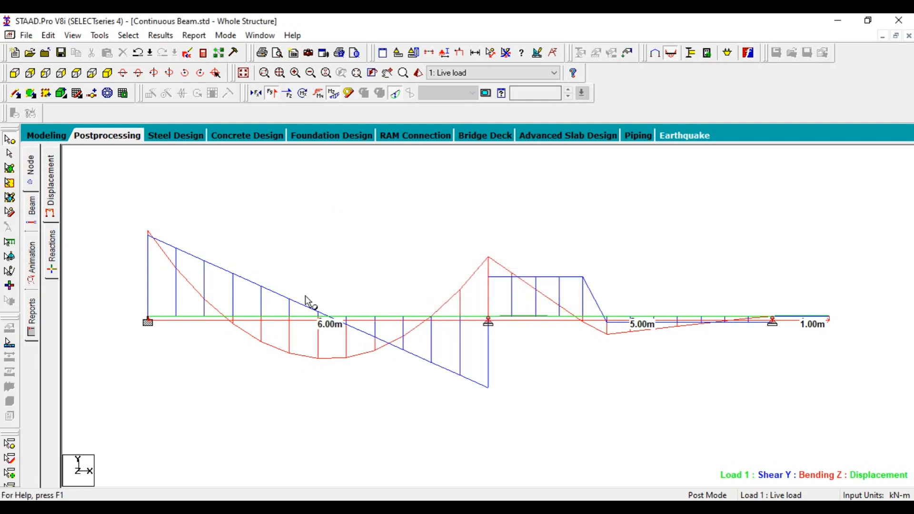
Hide the Shear Y and Bending Z diagrams, reopen the node displacement results, and maximize the Whole Structure view
{"action": "left_click", "coordinate": [271, 93]}
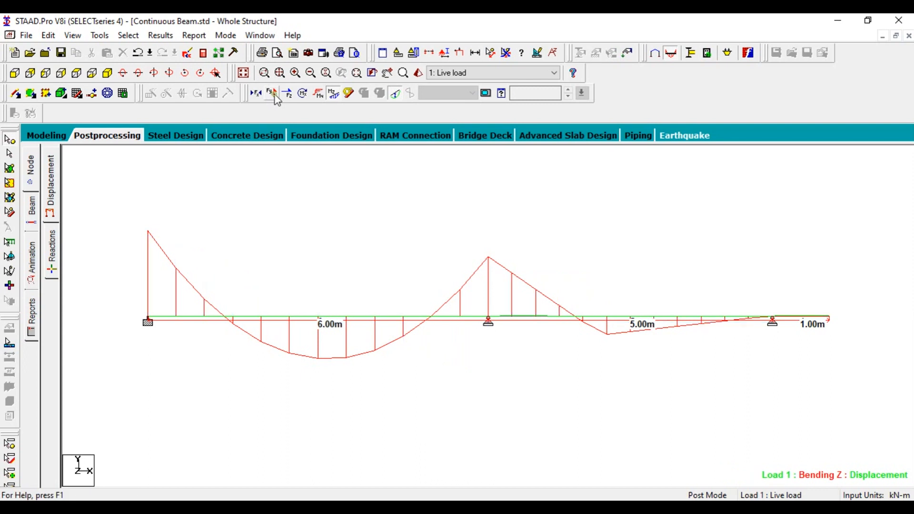
{"action": "left_click", "coordinate": [332, 95]}
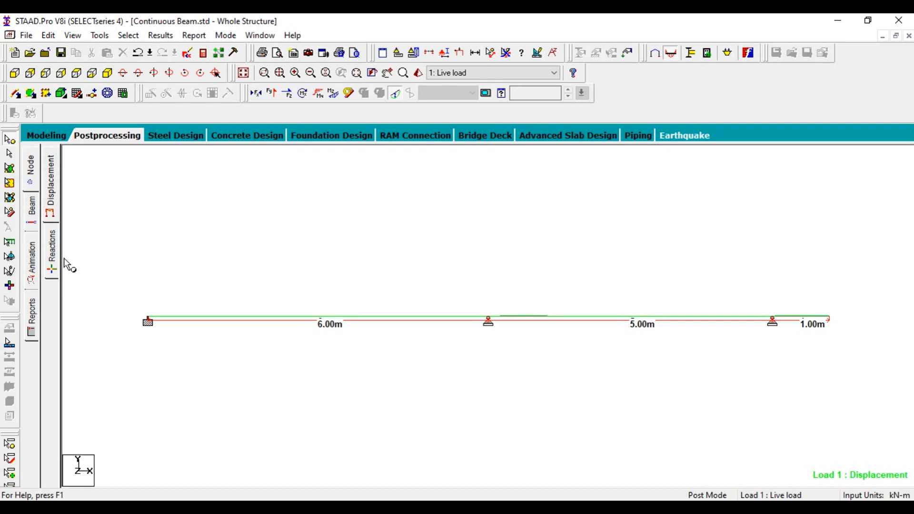
{"action": "left_click", "coordinate": [50, 212]}
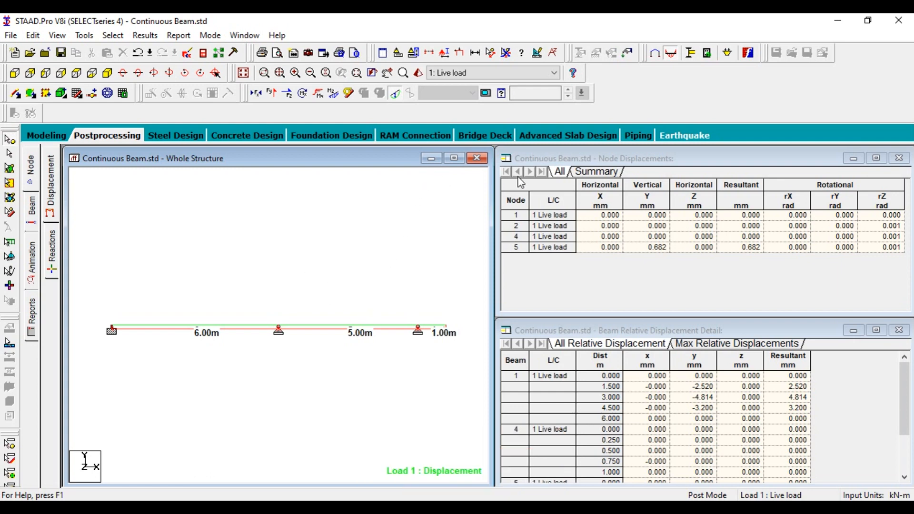
{"action": "left_click", "coordinate": [454, 157]}
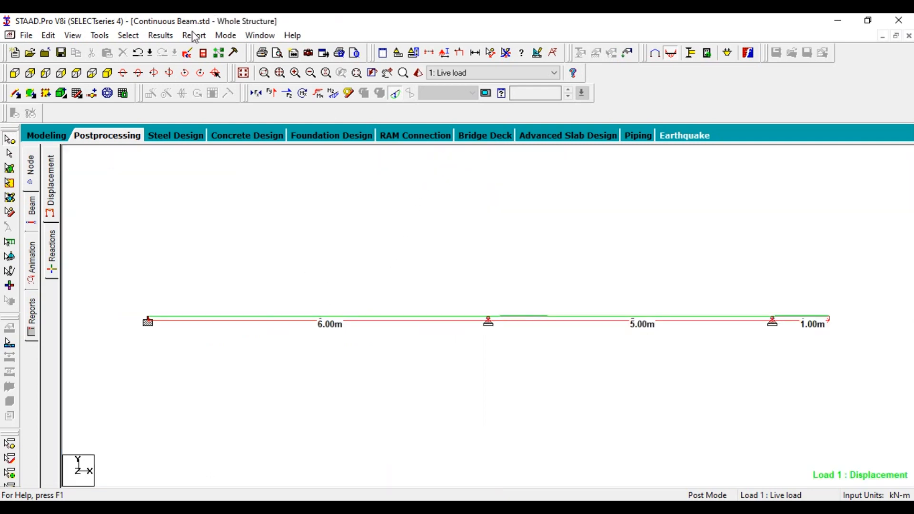
Try to annotate the beam's shear force values at the Ends for all members
{"action": "left_click", "coordinate": [162, 35]}
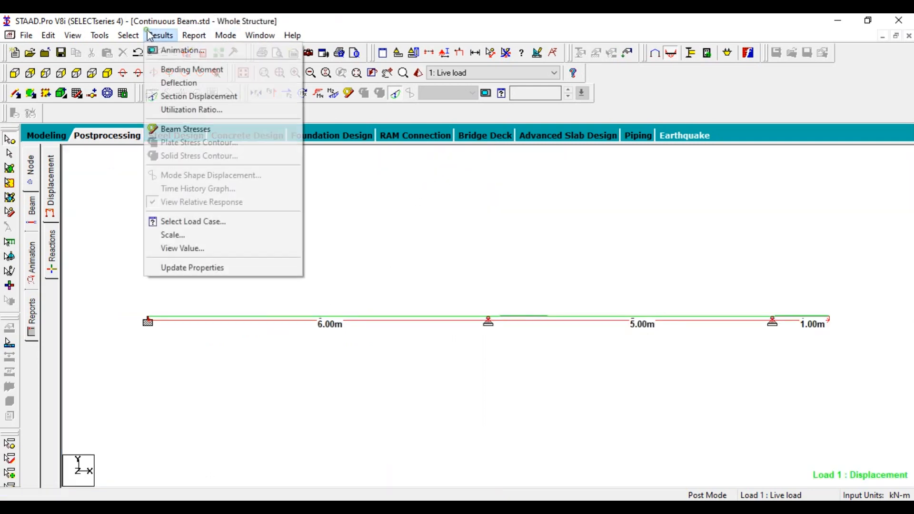
{"action": "left_click", "coordinate": [184, 248]}
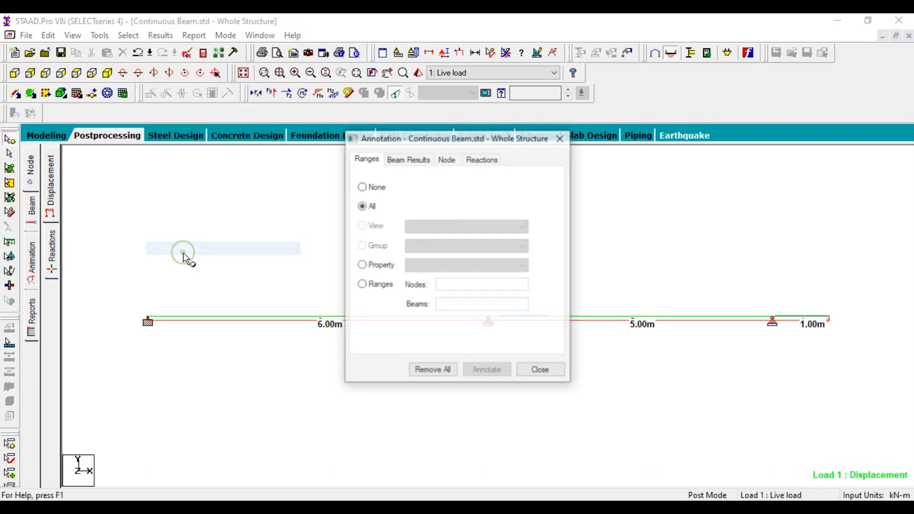
{"action": "left_click", "coordinate": [396, 160]}
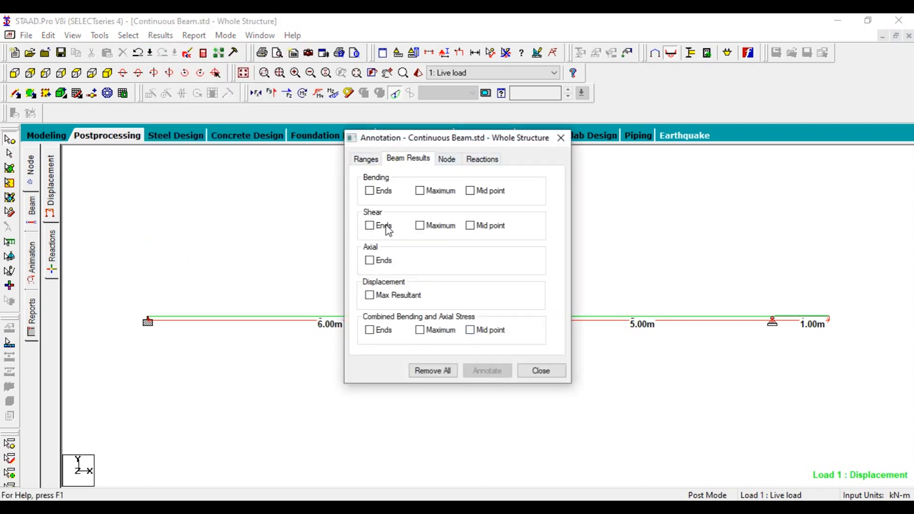
{"action": "left_click", "coordinate": [369, 226]}
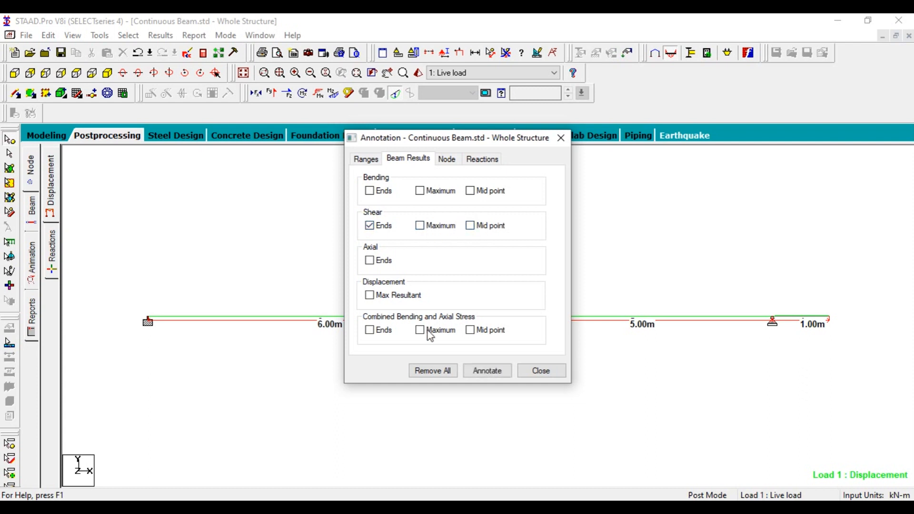
{"action": "left_click", "coordinate": [481, 374]}
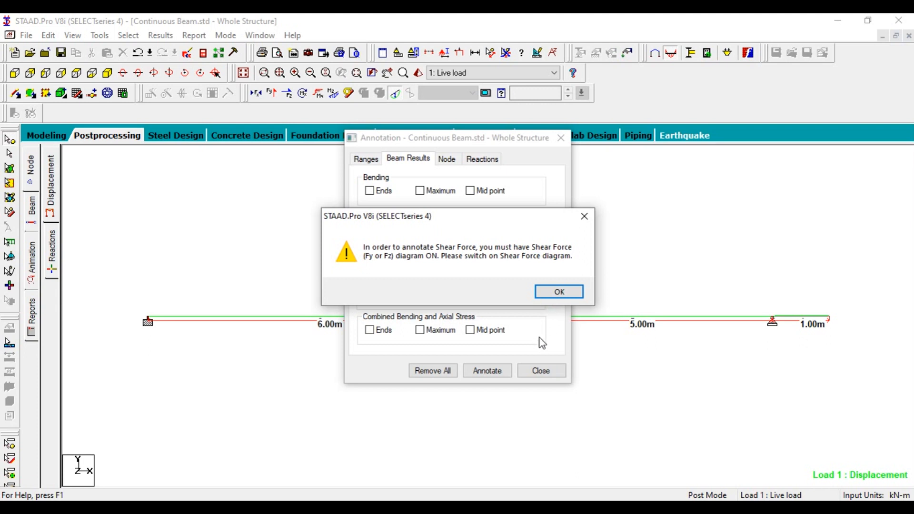
{"action": "left_click", "coordinate": [544, 287]}
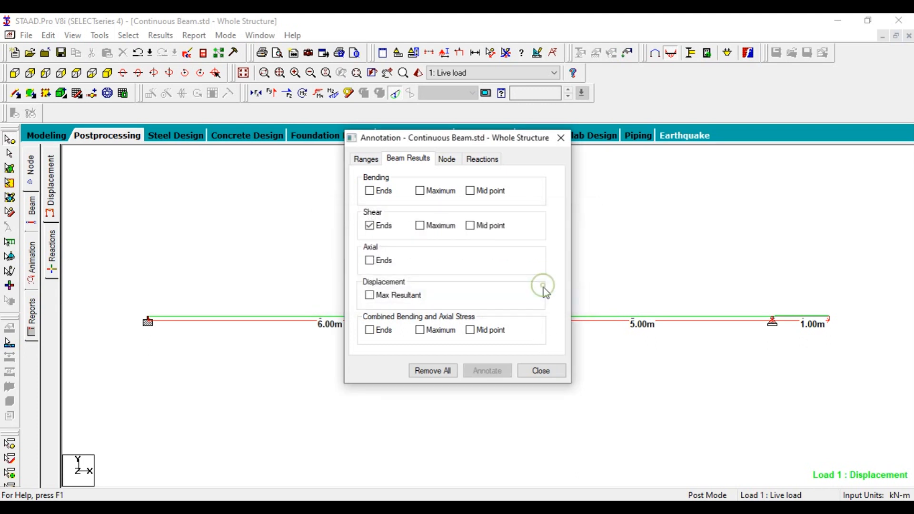
{"action": "left_click", "coordinate": [540, 371]}
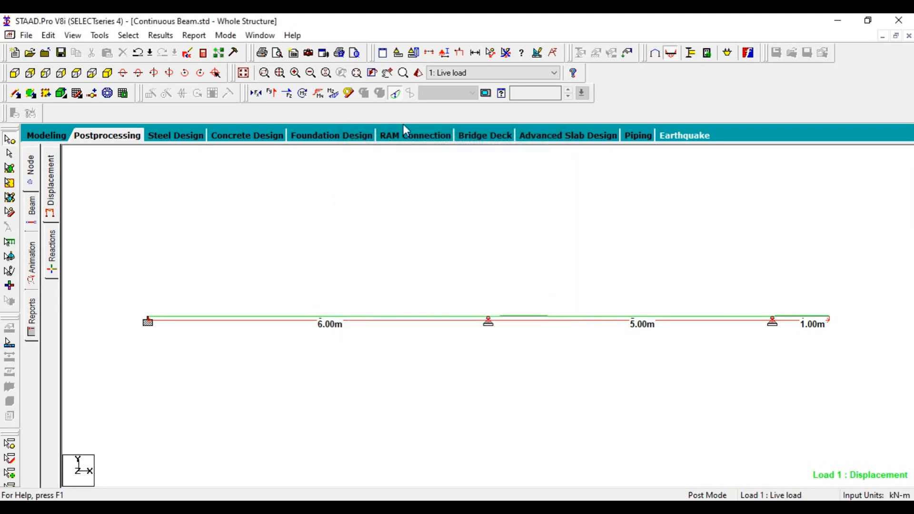
Display the Bending Z diagram on the beam and check the diagram scale settings, cancelling without changes
{"action": "left_click", "coordinate": [333, 93]}
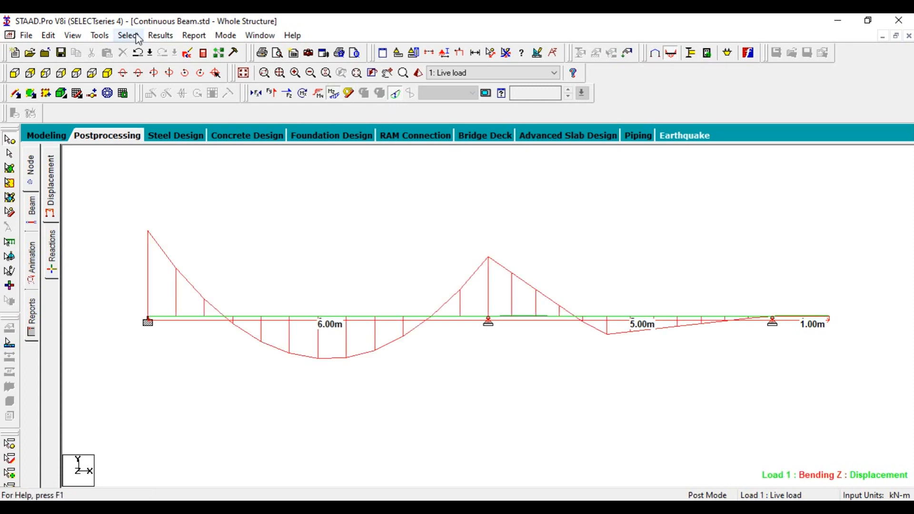
{"action": "left_click", "coordinate": [194, 35]}
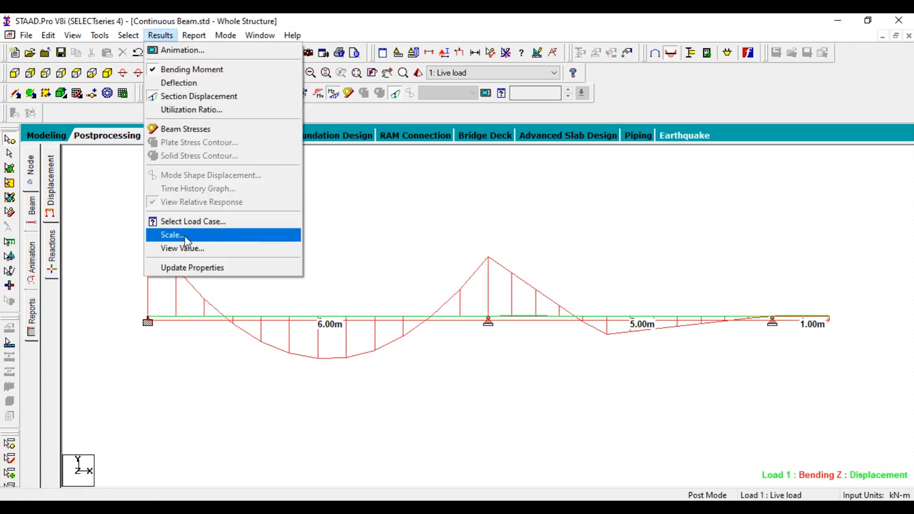
{"action": "left_click", "coordinate": [187, 242]}
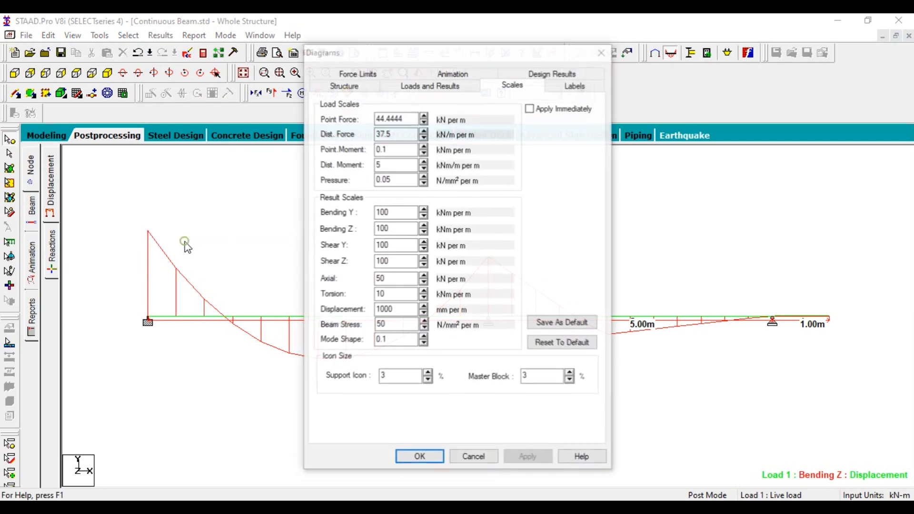
{"action": "left_click", "coordinate": [474, 456]}
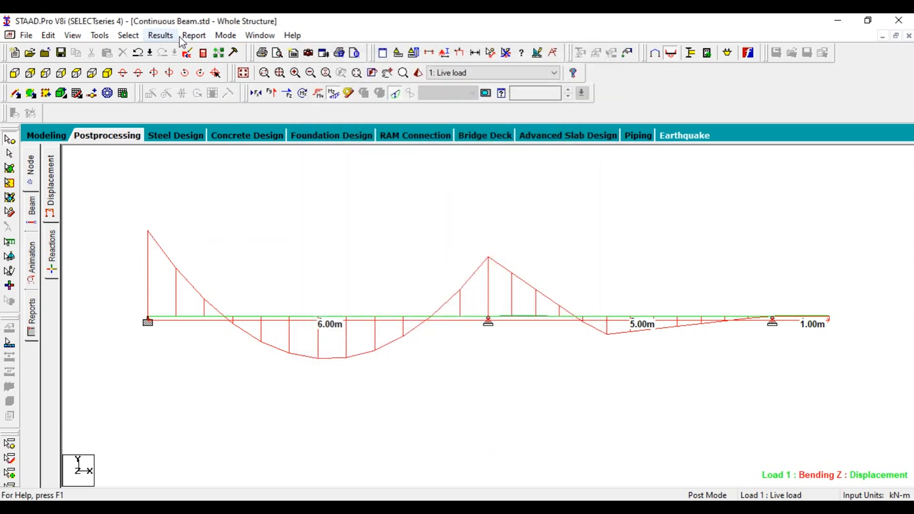
Add the Maximum and Mid point options to the shear annotation of the beam results and try to annotate
{"action": "left_click", "coordinate": [160, 36]}
{"action": "left_click", "coordinate": [214, 248]}
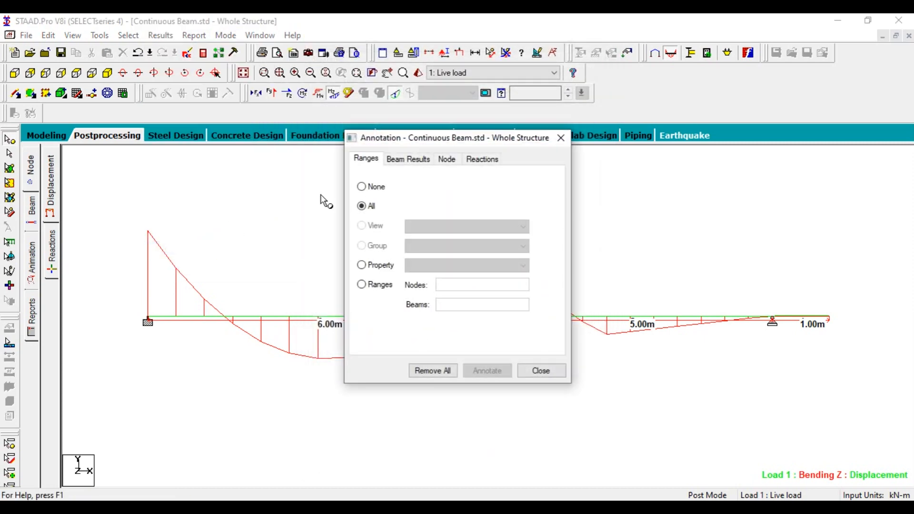
{"action": "left_click", "coordinate": [387, 159]}
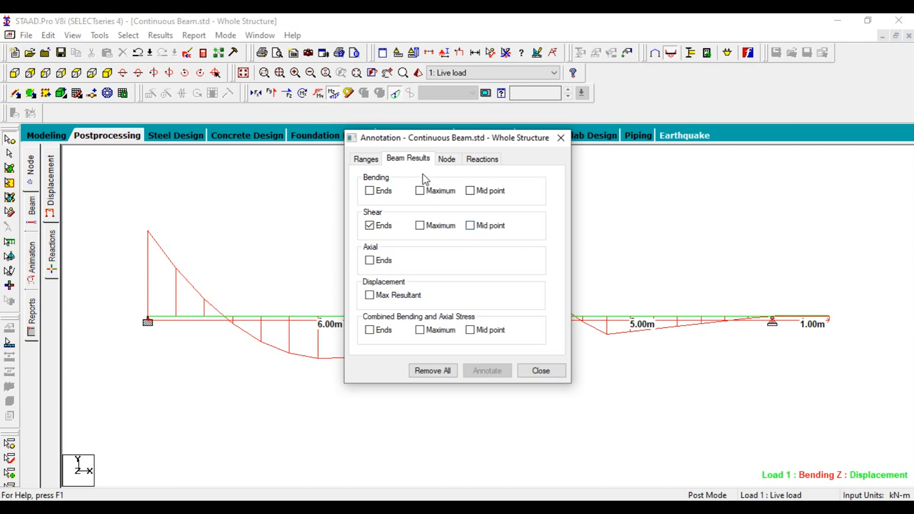
{"action": "left_click", "coordinate": [419, 225]}
{"action": "left_click", "coordinate": [470, 225]}
{"action": "left_click", "coordinate": [502, 368]}
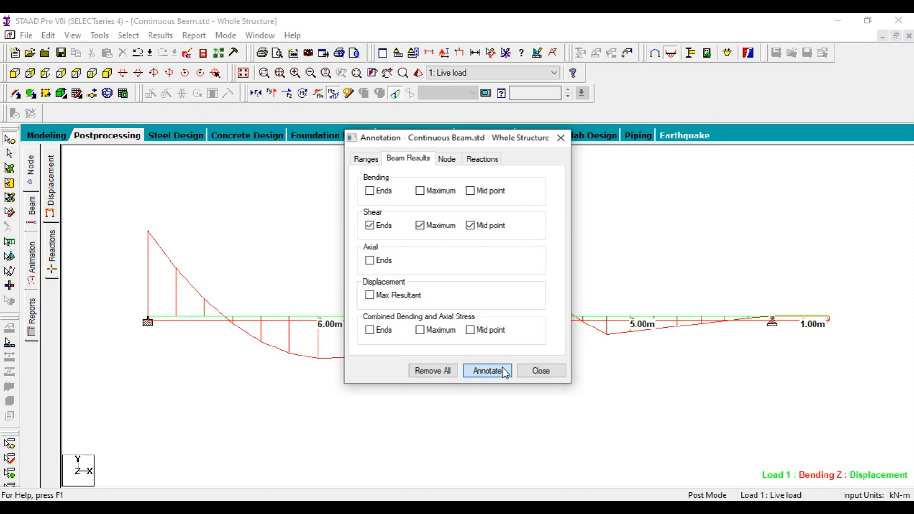
{"action": "left_click", "coordinate": [548, 290]}
{"action": "left_click", "coordinate": [540, 371]}
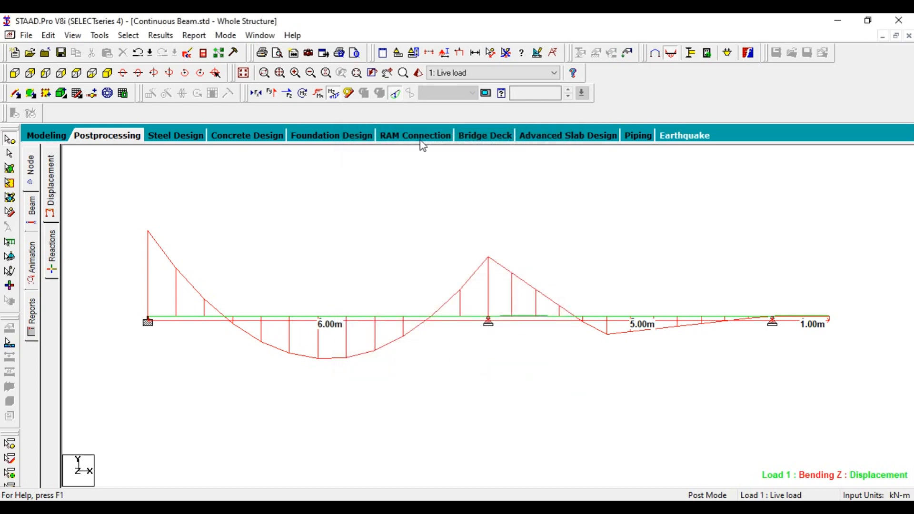
Hide the Bending Z diagram and display the Shear Z and Shear Y diagrams on the beam
{"action": "left_click", "coordinate": [333, 92]}
{"action": "left_click", "coordinate": [287, 93]}
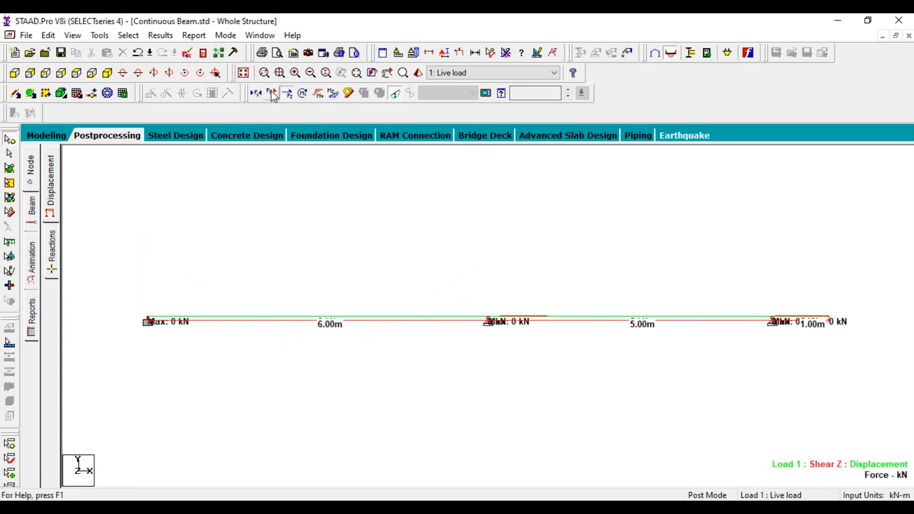
{"action": "left_click", "coordinate": [272, 93]}
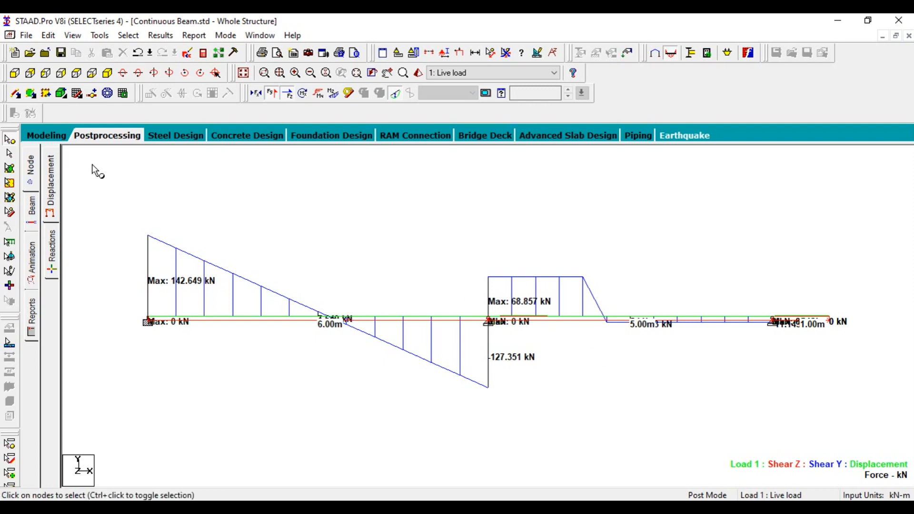
Switch to Modeling mode, return to Postprocessing, and open the report setup
{"action": "left_click", "coordinate": [44, 136]}
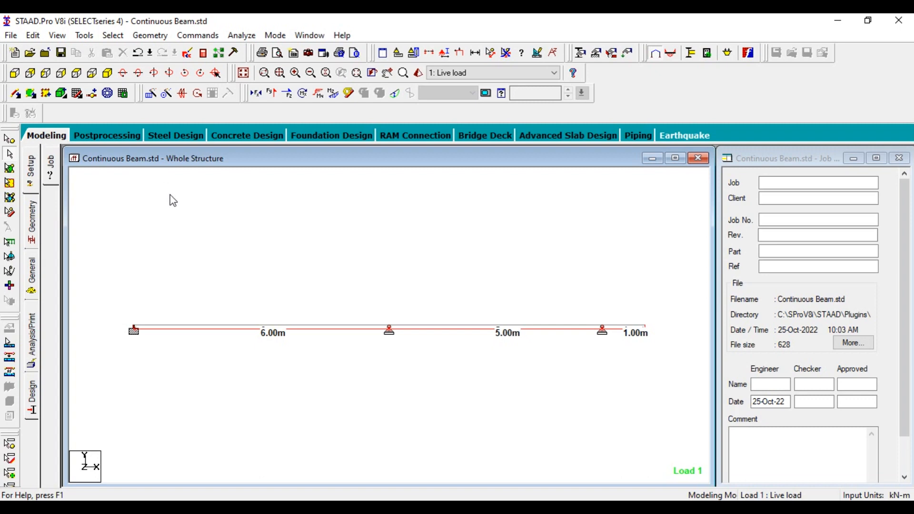
{"action": "left_click", "coordinate": [33, 173]}
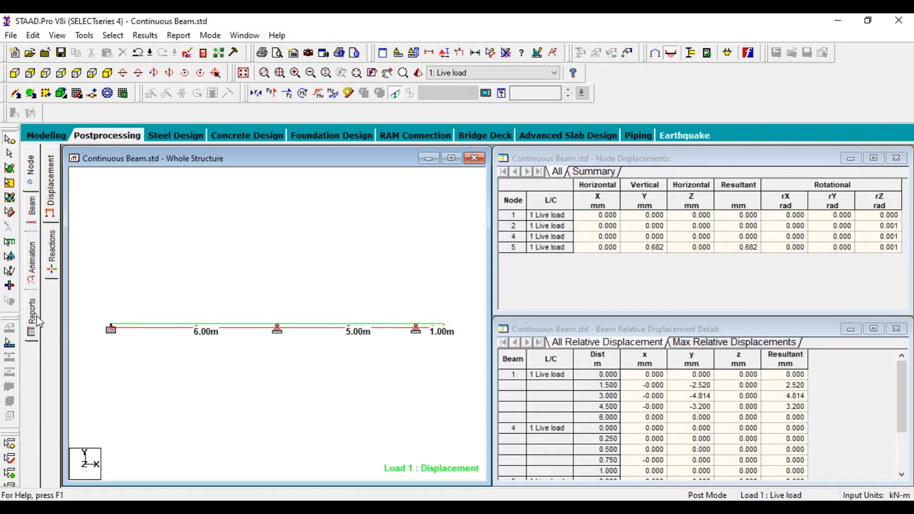
{"action": "left_click", "coordinate": [36, 315]}
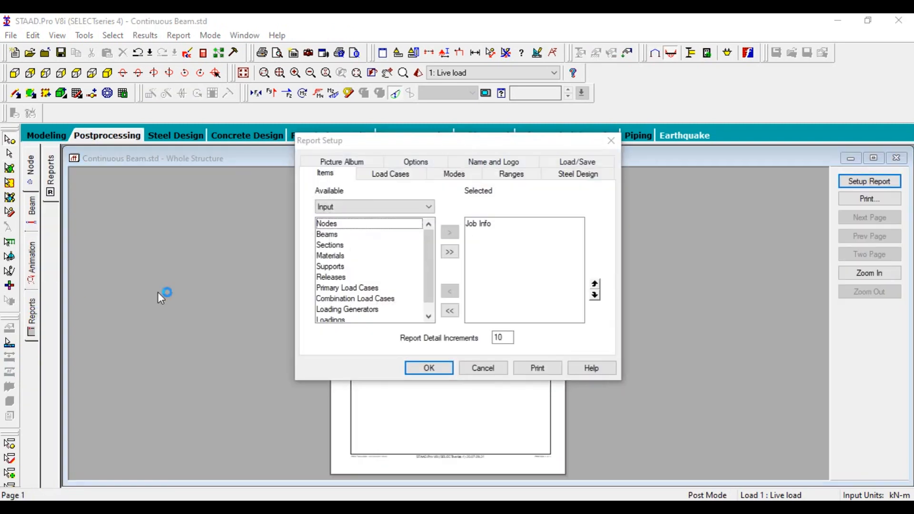
Look through the available Input items for the report, from Beams to Primary Load Cases, and the list of item categories
{"action": "left_click", "coordinate": [338, 236]}
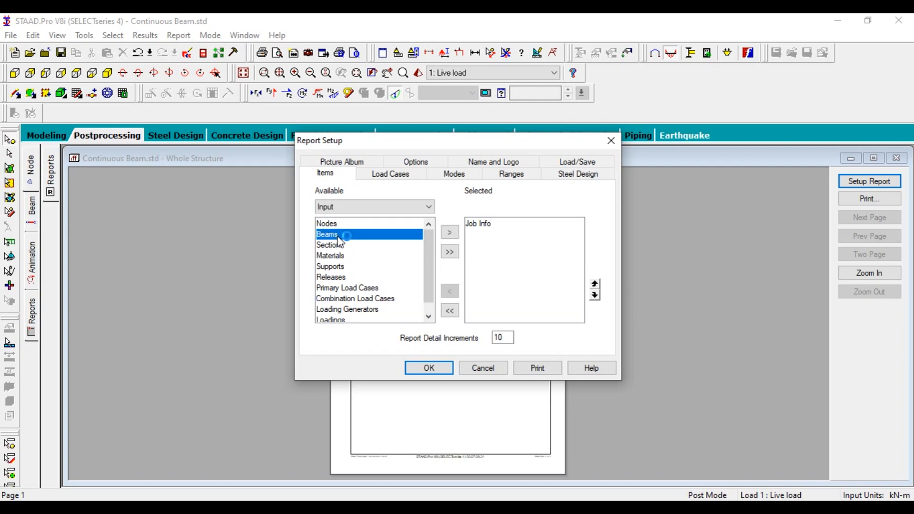
{"action": "left_click", "coordinate": [527, 369]}
{"action": "left_click", "coordinate": [344, 245]}
{"action": "left_click", "coordinate": [344, 255]}
{"action": "left_click", "coordinate": [343, 266]}
{"action": "left_click", "coordinate": [347, 277]}
{"action": "left_click", "coordinate": [352, 288]}
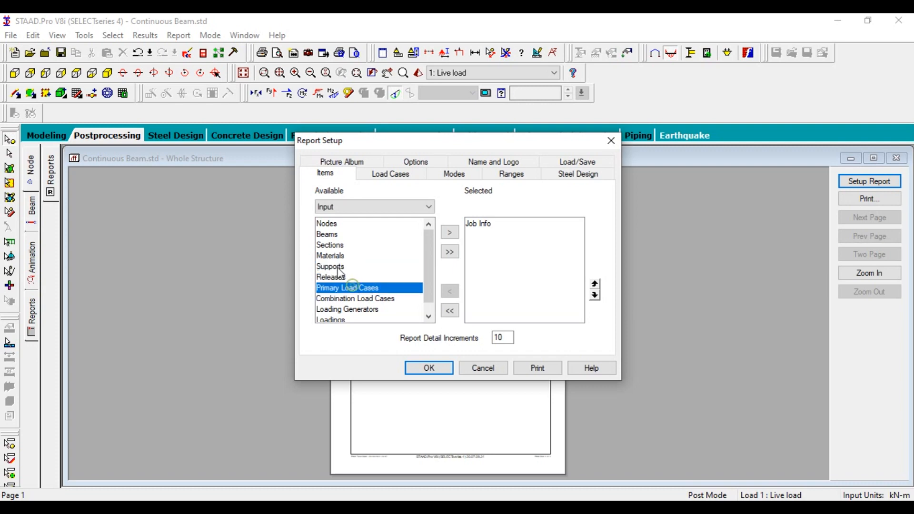
{"action": "left_click", "coordinate": [337, 267]}
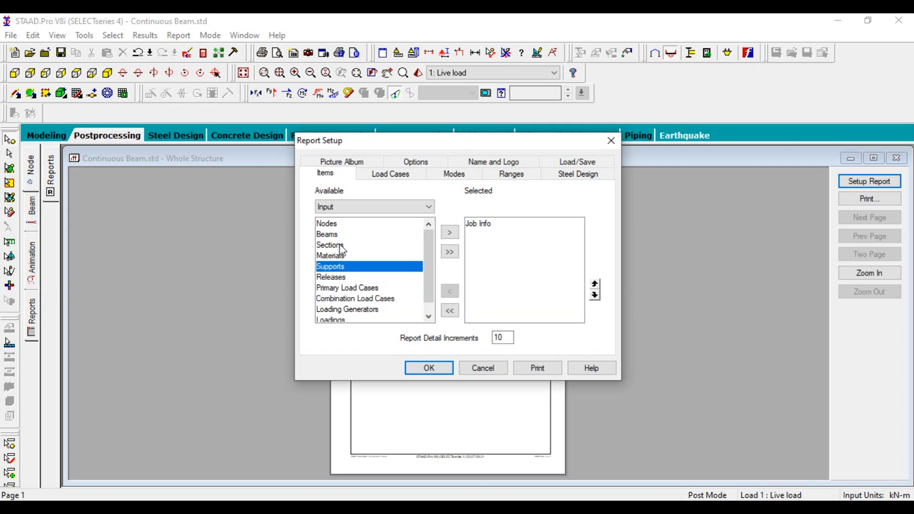
{"action": "left_click", "coordinate": [343, 208]}
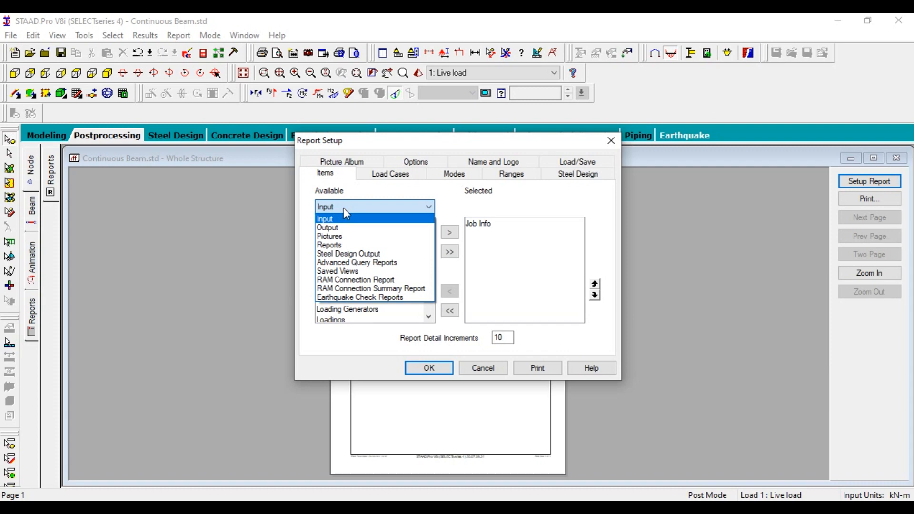
{"action": "left_click", "coordinate": [343, 208]}
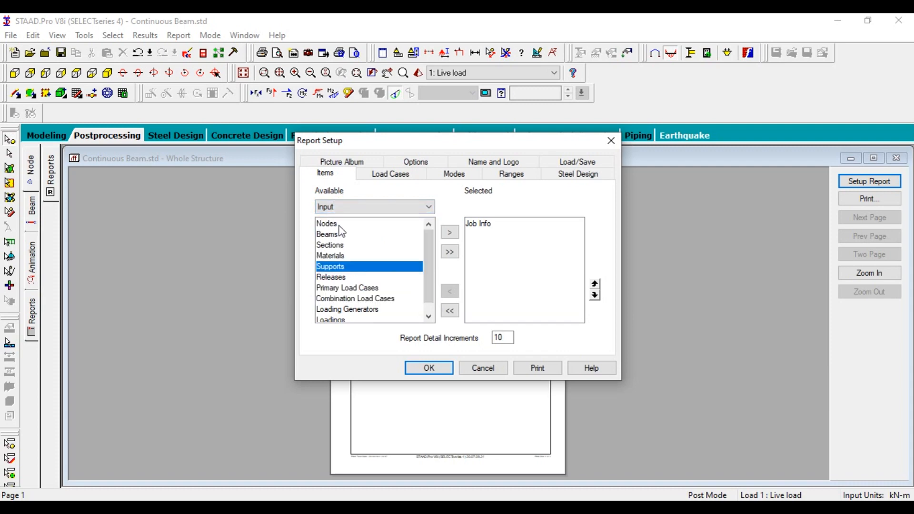
Add Picture 1 and Picture 2 to the selected report items
{"action": "left_click", "coordinate": [341, 208]}
{"action": "left_click", "coordinate": [341, 237]}
{"action": "left_click", "coordinate": [335, 224]}
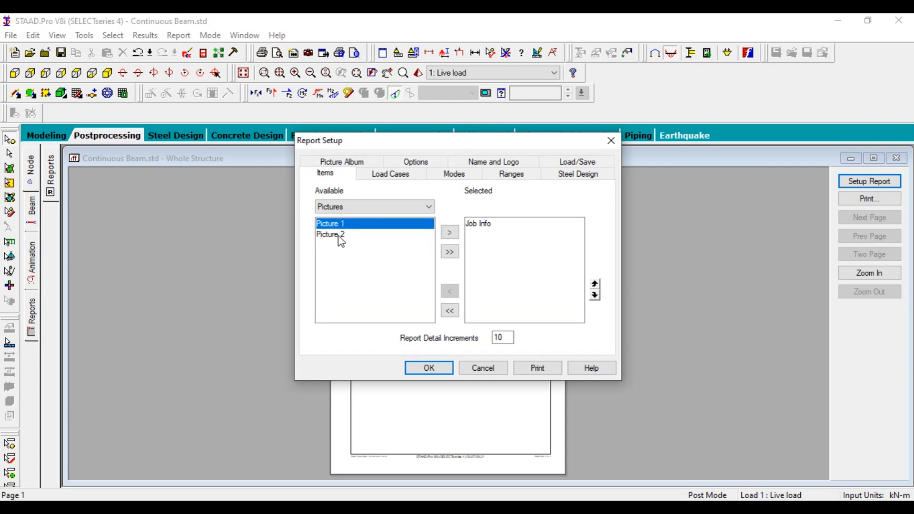
{"action": "left_click", "coordinate": [339, 235], "text": "shift"}
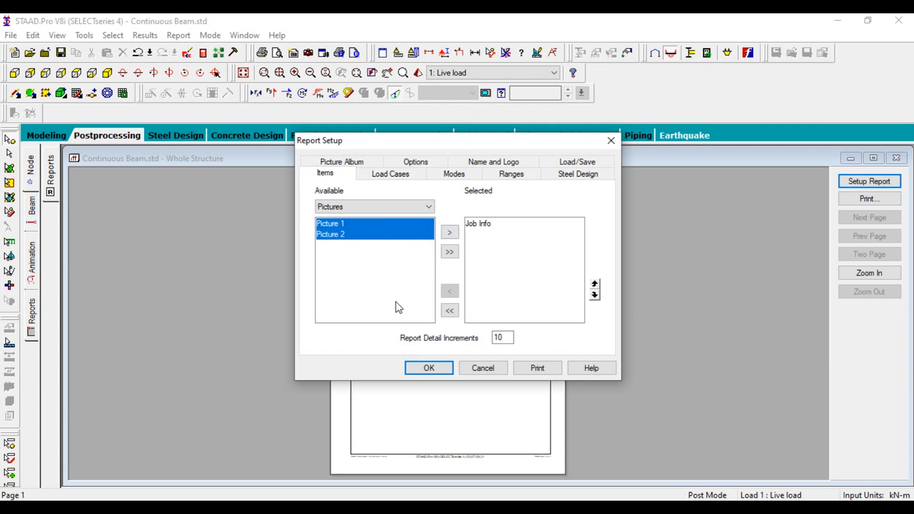
{"action": "left_click", "coordinate": [450, 252]}
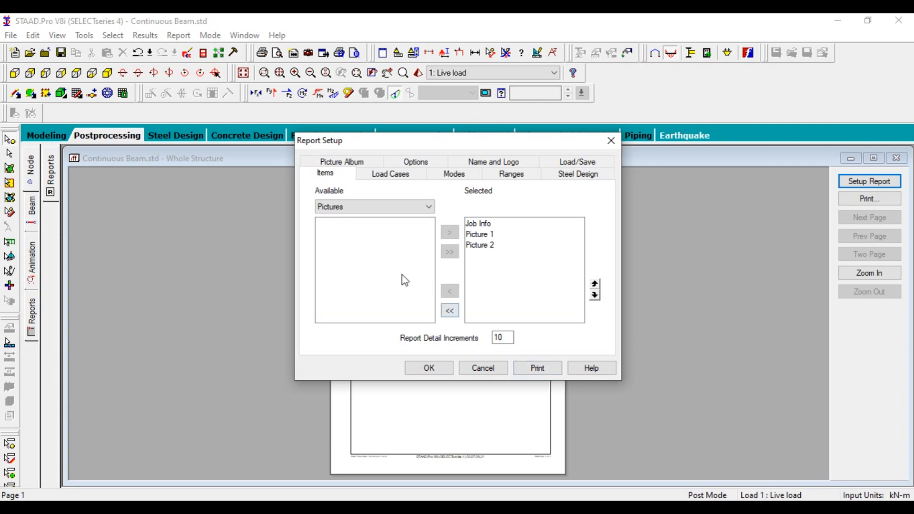
Look through the Output items available for the report, from Node Displacements to the reaction and failed member tables
{"action": "left_click", "coordinate": [351, 206]}
{"action": "left_click", "coordinate": [336, 228]}
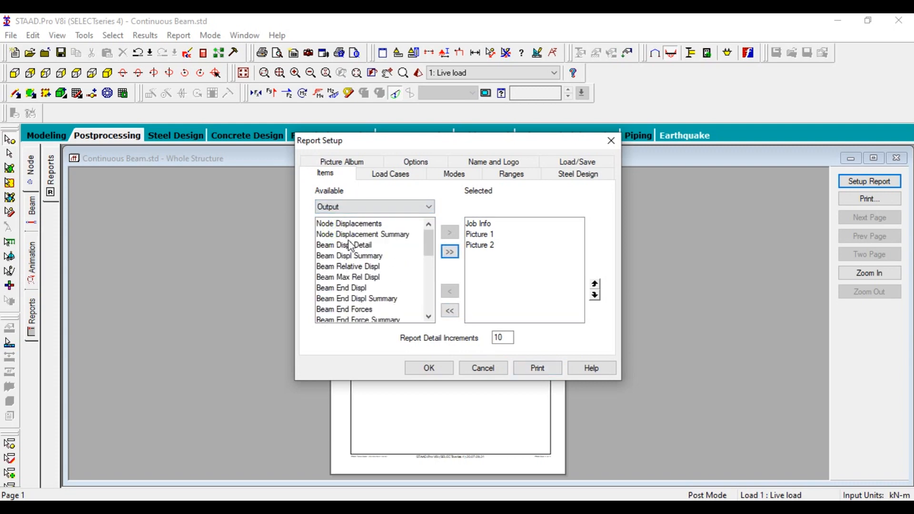
{"action": "scroll", "coordinate": [373, 276], "scroll_direction": "down", "scroll_amount": 1}
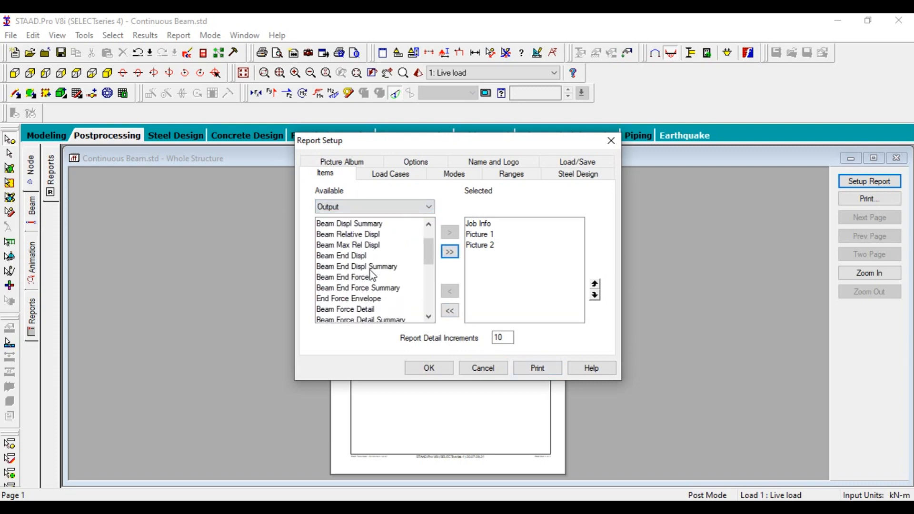
{"action": "scroll", "coordinate": [373, 276], "scroll_direction": "down", "scroll_amount": 1}
{"action": "scroll", "coordinate": [369, 273], "scroll_direction": "down", "scroll_amount": 1}
{"action": "scroll", "coordinate": [369, 273], "scroll_direction": "down", "scroll_amount": 2}
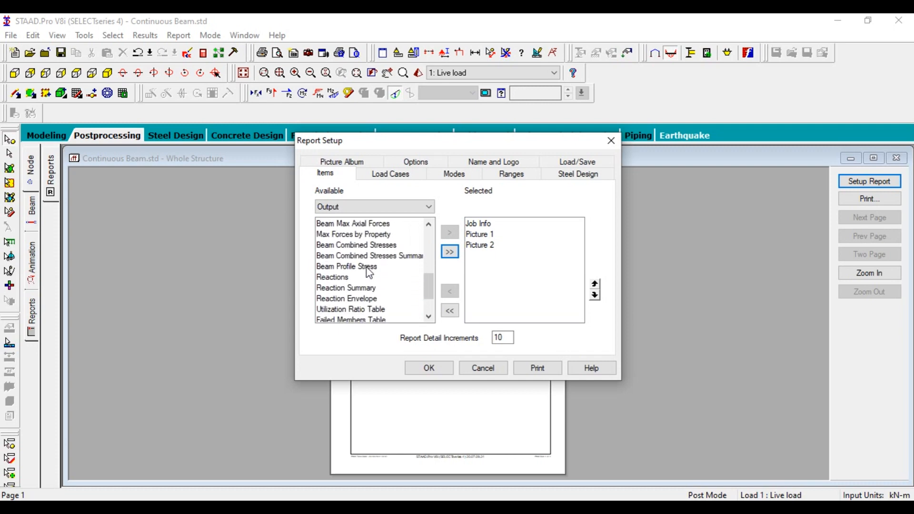
{"action": "scroll", "coordinate": [385, 280], "scroll_direction": "up", "scroll_amount": 1}
{"action": "scroll", "coordinate": [384, 280], "scroll_direction": "up", "scroll_amount": 2}
{"action": "scroll", "coordinate": [381, 282], "scroll_direction": "down", "scroll_amount": 1}
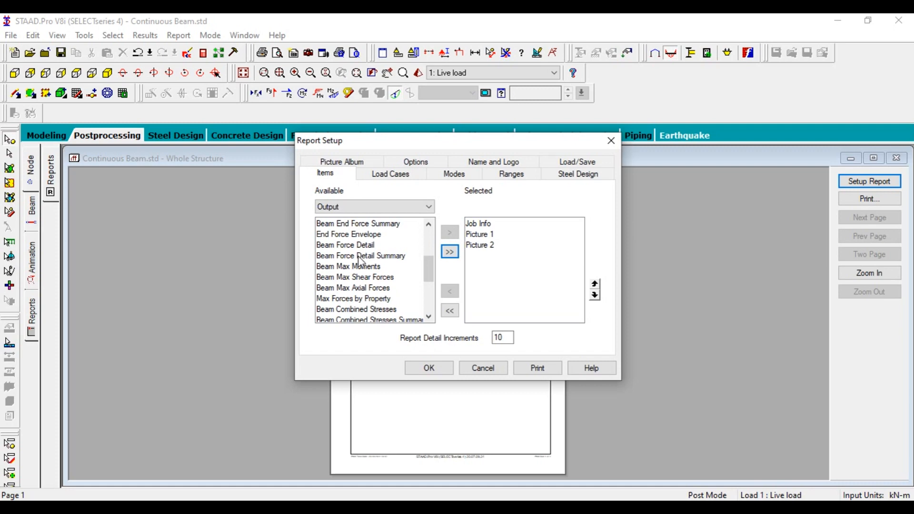
{"action": "scroll", "coordinate": [376, 267], "scroll_direction": "up", "scroll_amount": 3}
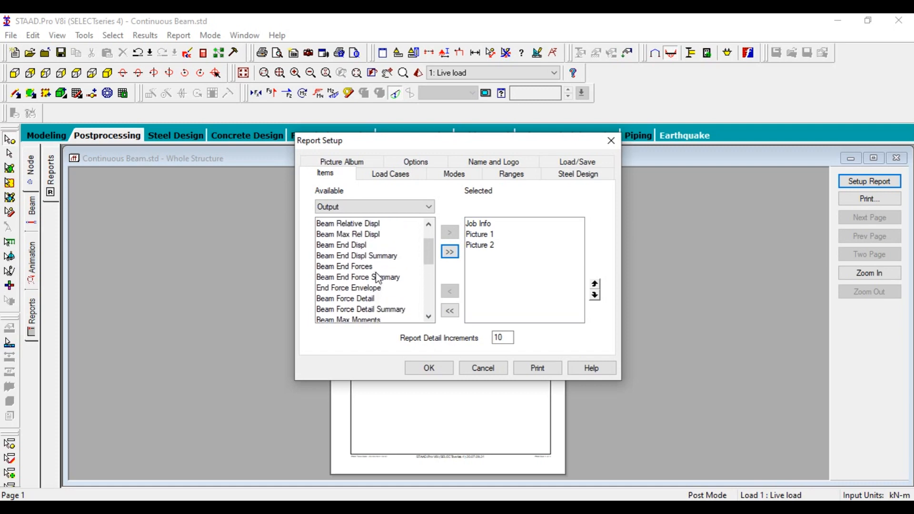
{"action": "scroll", "coordinate": [374, 268], "scroll_direction": "down", "scroll_amount": 7}
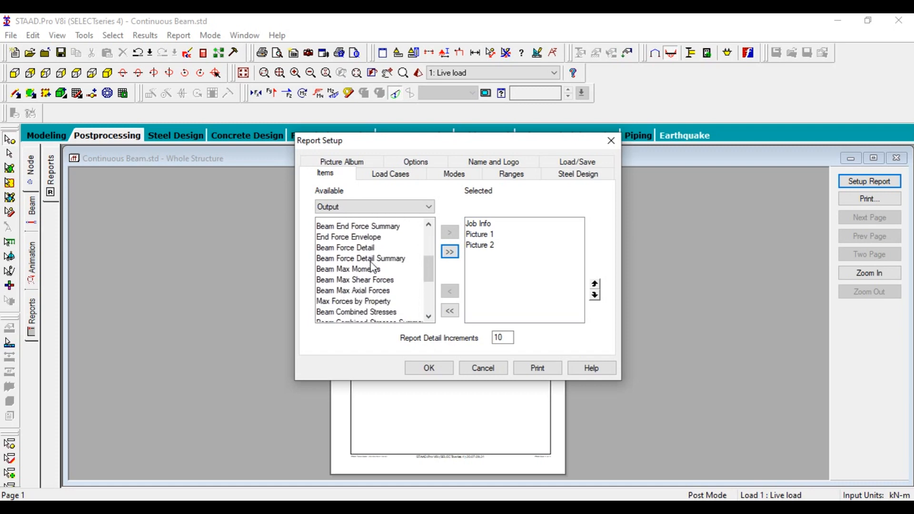
{"action": "scroll", "coordinate": [374, 268], "scroll_direction": "up", "scroll_amount": 2}
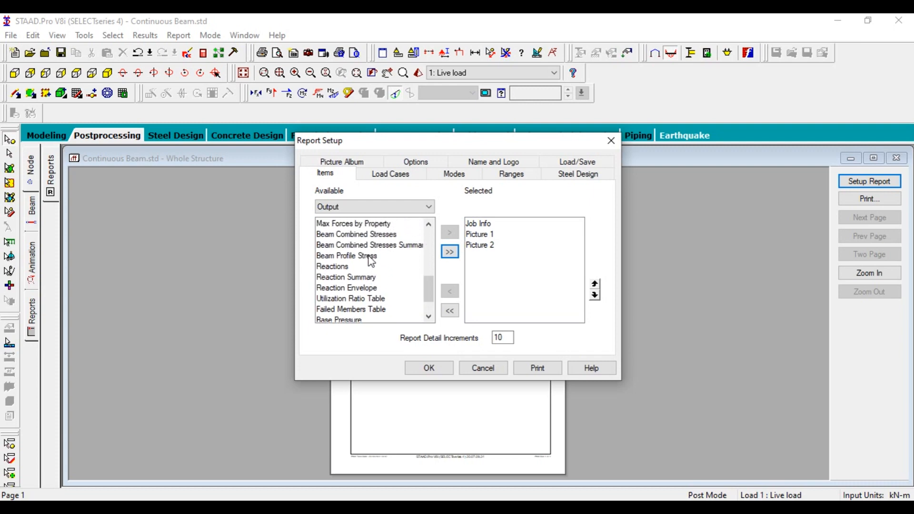
{"action": "scroll", "coordinate": [371, 262], "scroll_direction": "up", "scroll_amount": 1}
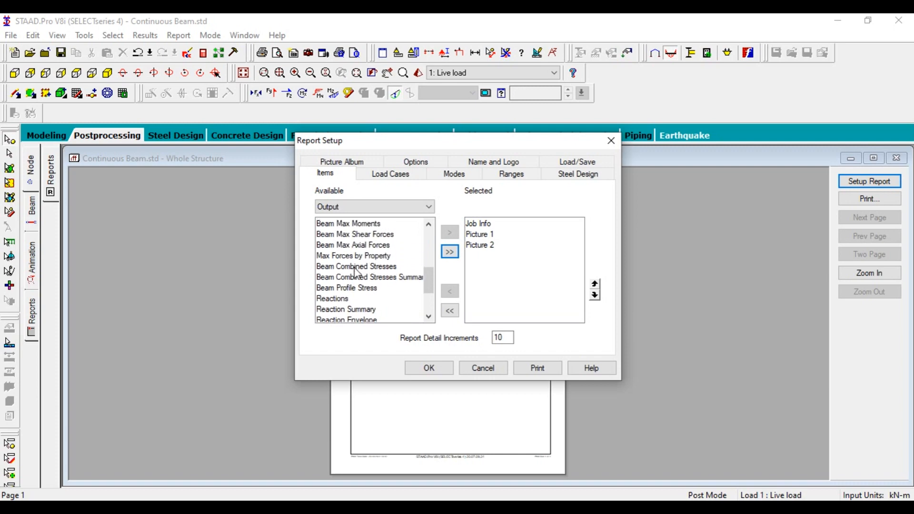
{"action": "scroll", "coordinate": [379, 280], "scroll_direction": "up", "scroll_amount": 2}
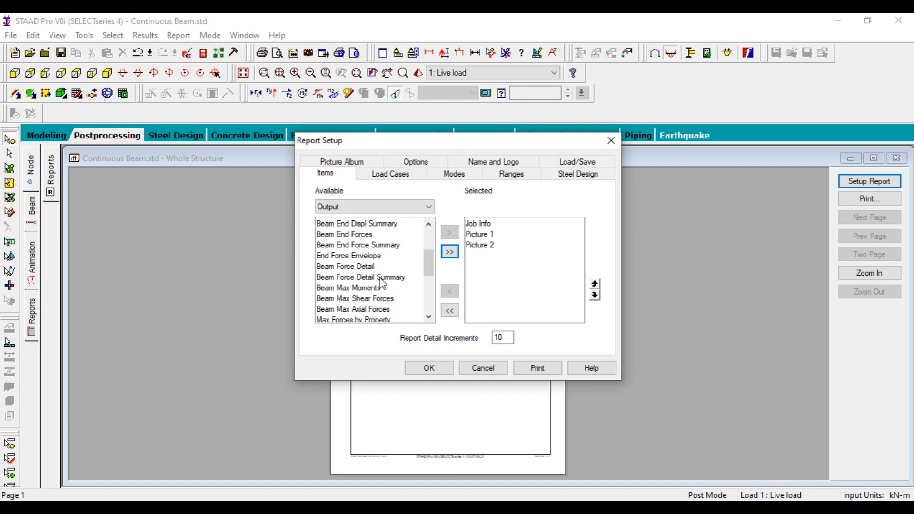
Add Beam End Displ Summary from the Output items to the selected report items
{"action": "left_click", "coordinate": [367, 245]}
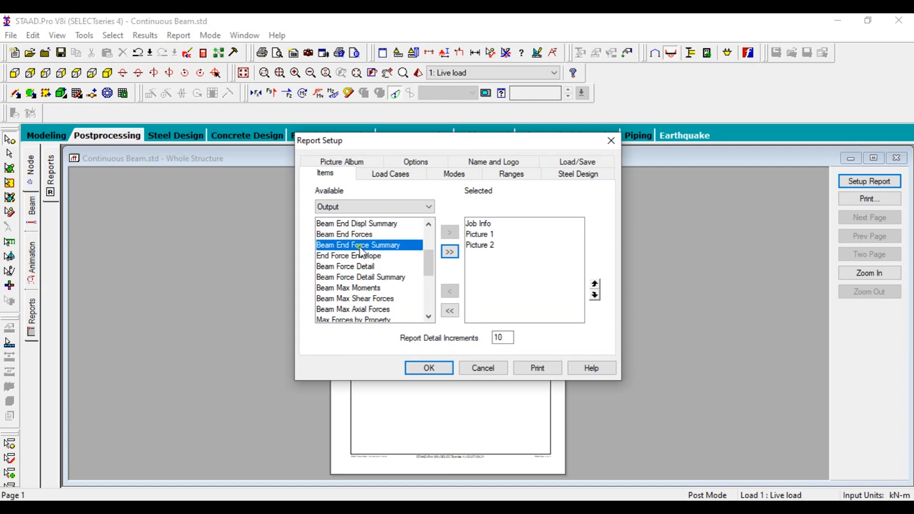
{"action": "left_click", "coordinate": [376, 223]}
{"action": "double_click", "coordinate": [376, 224]}
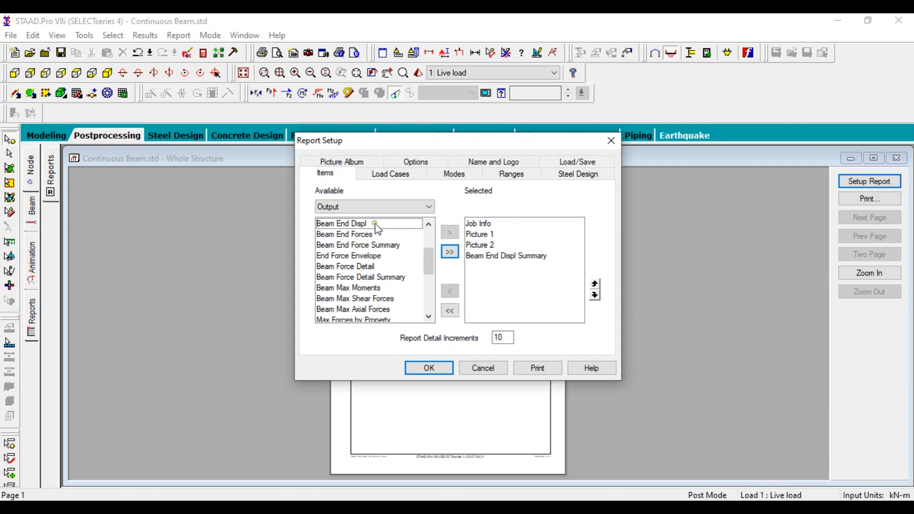
Add Beam Max Moments and Beam Max Shear Forces to the selected report items
{"action": "scroll", "coordinate": [364, 274], "scroll_direction": "up", "scroll_amount": 1}
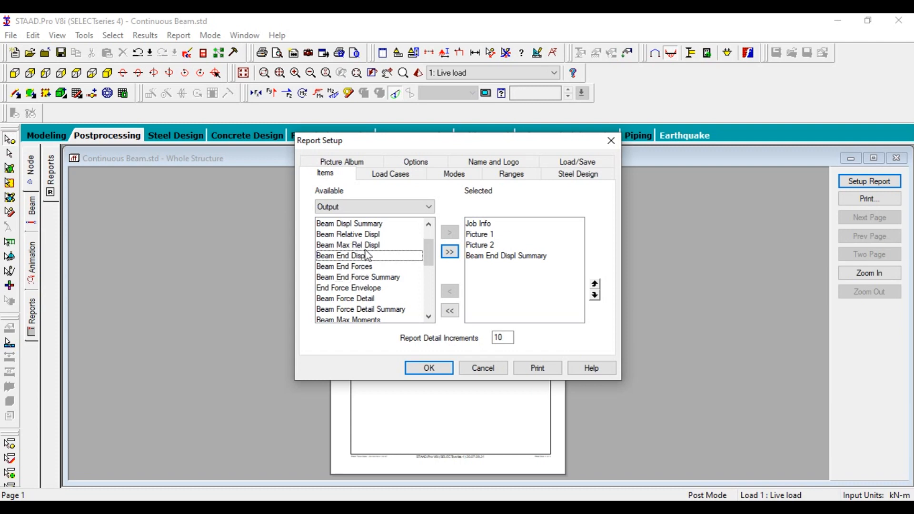
{"action": "scroll", "coordinate": [376, 265], "scroll_direction": "up", "scroll_amount": 3}
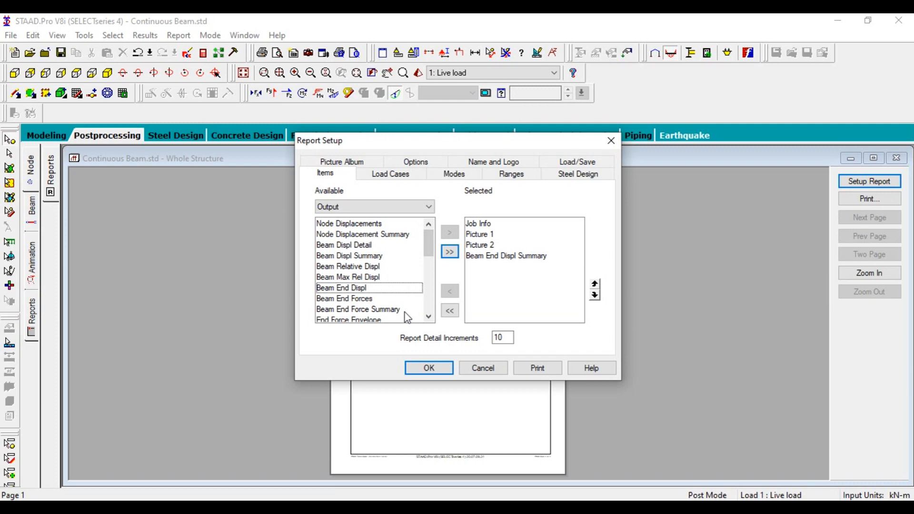
{"action": "left_click", "coordinate": [429, 317]}
{"action": "left_click", "coordinate": [428, 317]}
{"action": "left_click", "coordinate": [429, 318]}
{"action": "left_click", "coordinate": [428, 317]}
{"action": "left_click", "coordinate": [429, 318]}
{"action": "double_click", "coordinate": [362, 288]}
{"action": "double_click", "coordinate": [373, 289]}
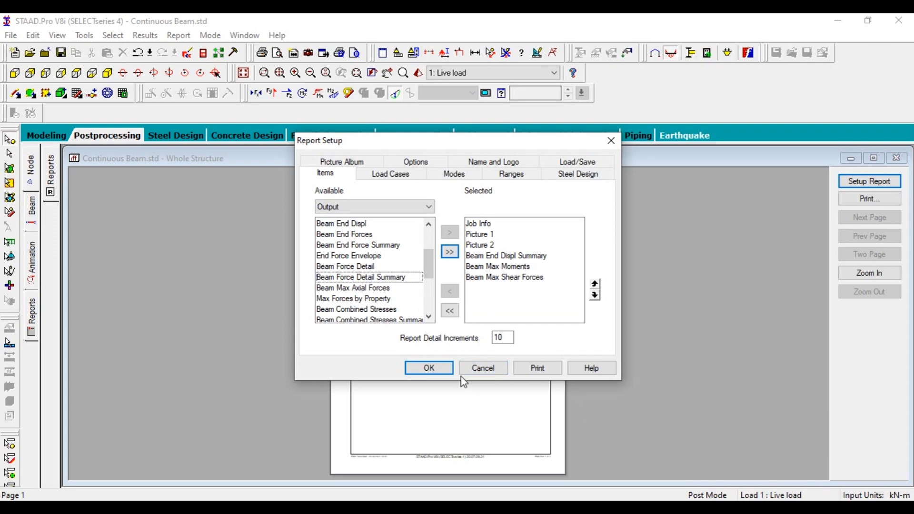
Check the Job Info and Picture 1 entries among the selected items and accept the setup to generate the report
{"action": "left_click", "coordinate": [483, 223]}
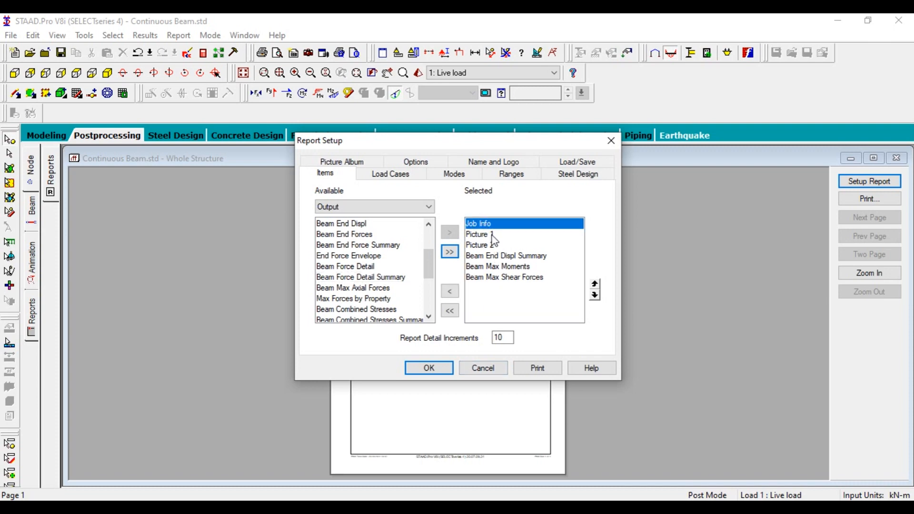
{"action": "left_click", "coordinate": [490, 235]}
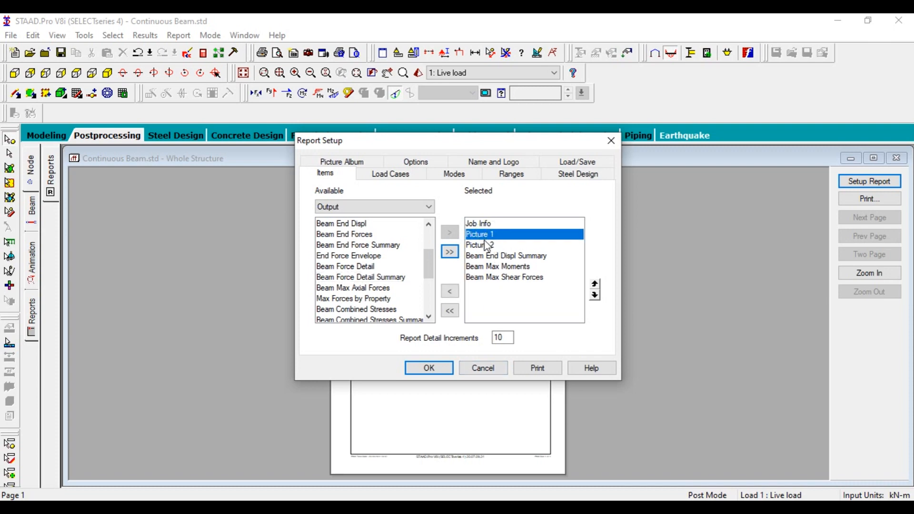
{"action": "left_click", "coordinate": [441, 371]}
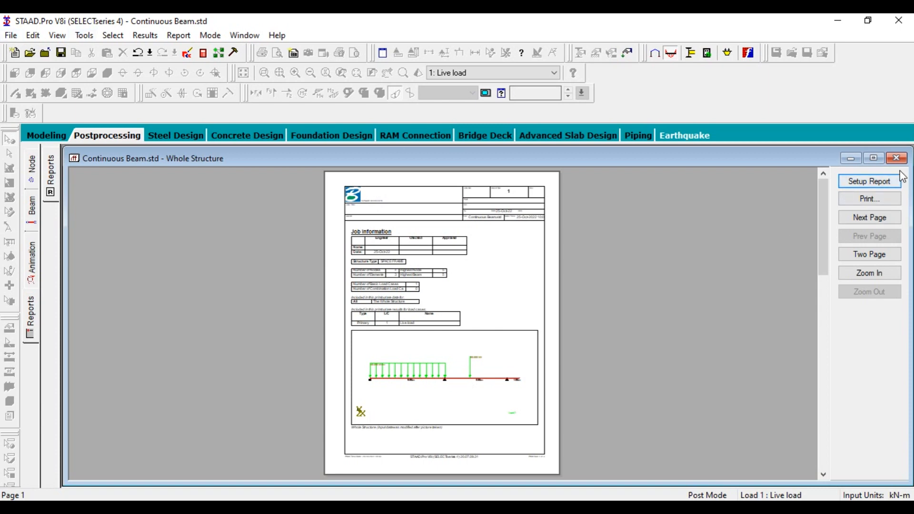
Print all report pages with Adobe PDF to the Desktop as Continuous Beam.pdf and open the file in Adobe Acrobat
{"action": "left_click", "coordinate": [869, 199]}
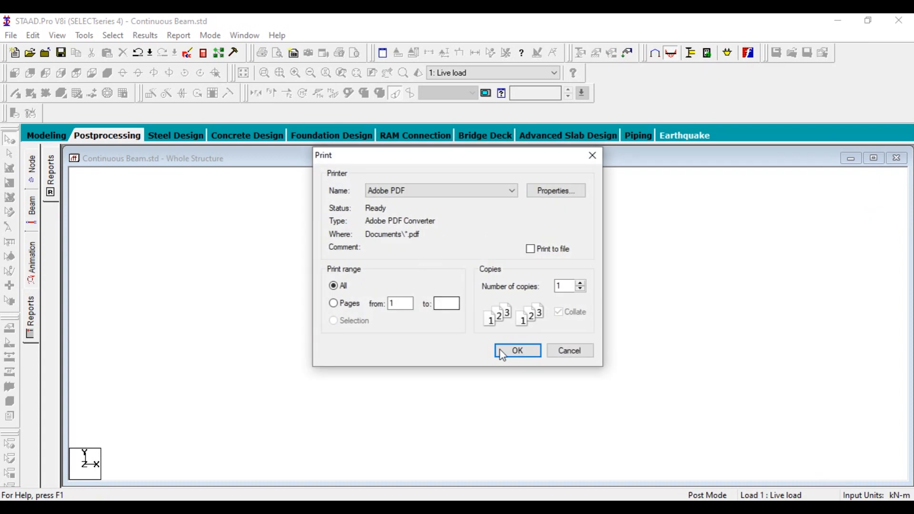
{"action": "left_click", "coordinate": [500, 353]}
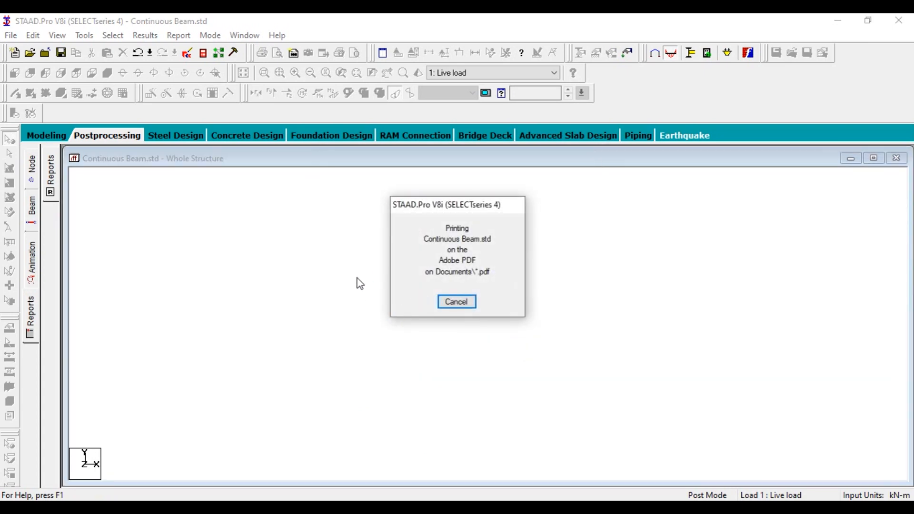
{"action": "left_click", "coordinate": [45, 129]}
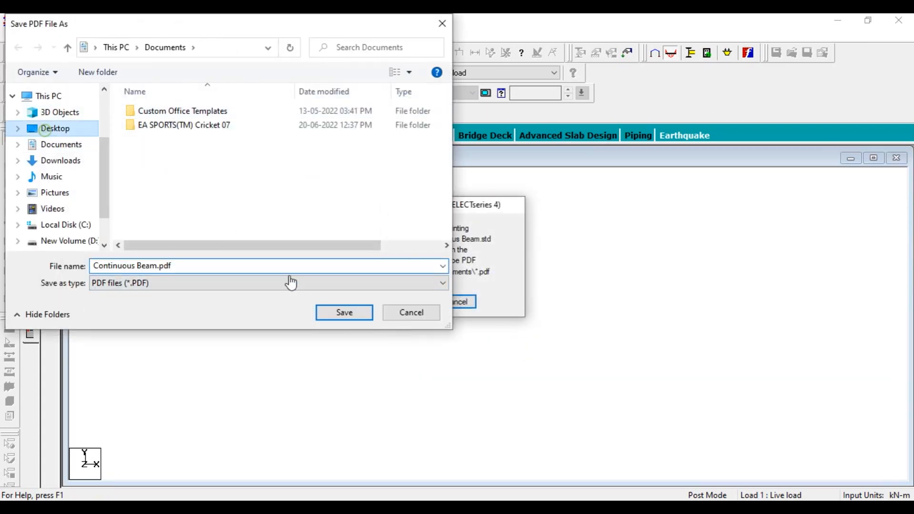
{"action": "left_click", "coordinate": [345, 312]}
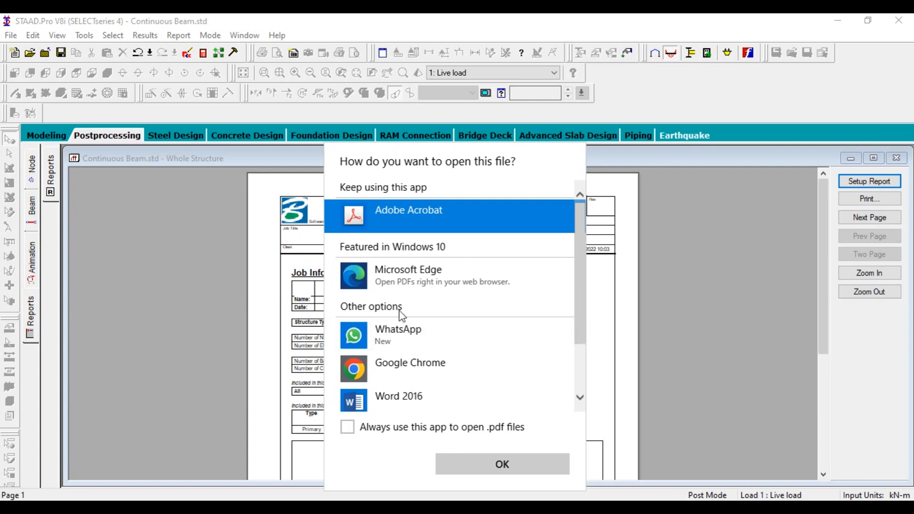
{"action": "left_click", "coordinate": [499, 464]}
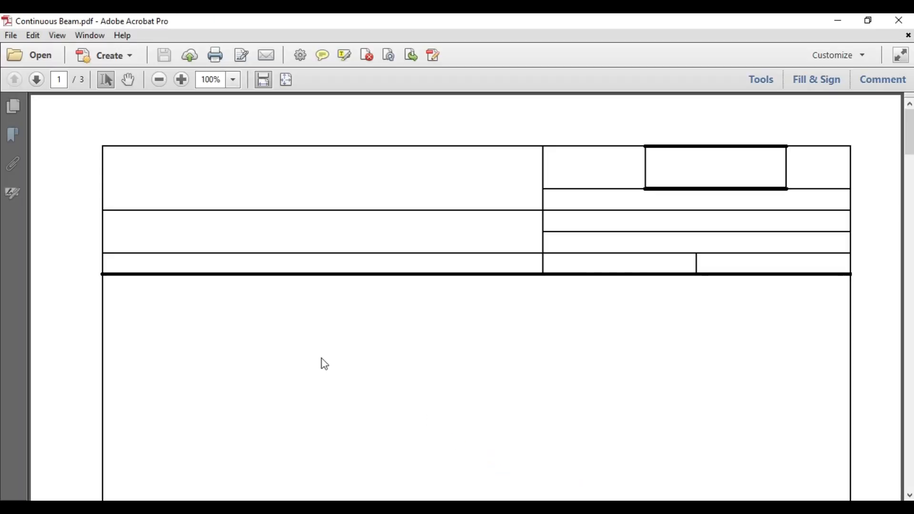
Review the PDF's first page, including the date, job information, structure type, load cases and the picture of the loaded beam
{"action": "scroll", "coordinate": [314, 272], "scroll_direction": "down", "scroll_amount": 1}
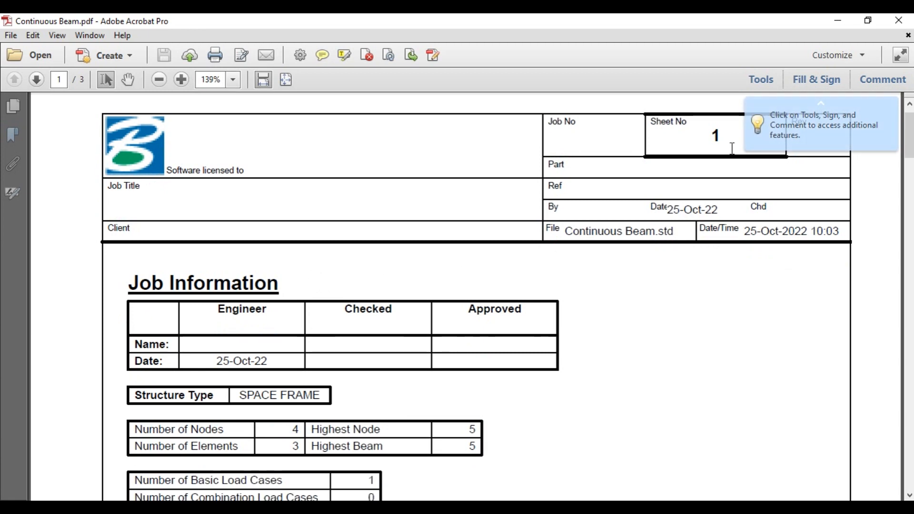
{"action": "scroll", "coordinate": [619, 286], "scroll_direction": "down", "scroll_amount": 2}
{"action": "left_click_drag", "start_coordinate": [667, 146], "coordinate": [718, 151]}
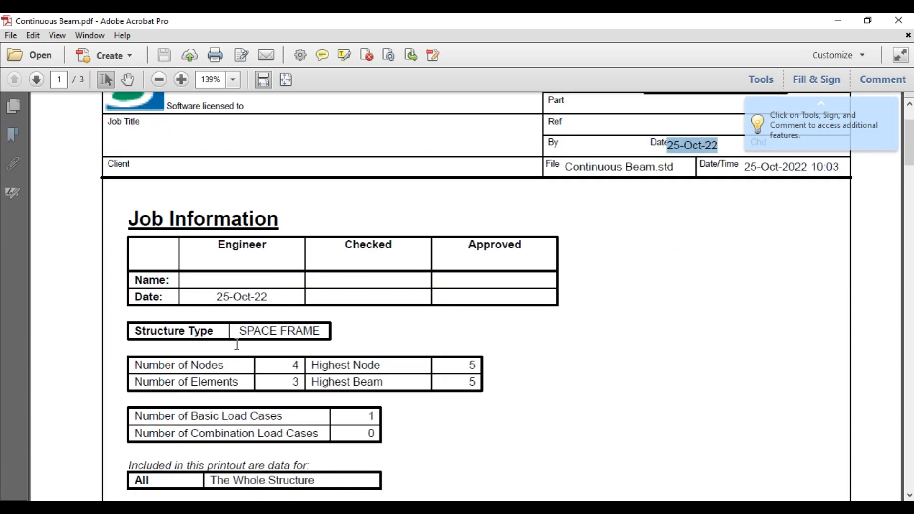
{"action": "left_click_drag", "start_coordinate": [236, 344], "coordinate": [324, 333]}
{"action": "left_click", "coordinate": [402, 321]}
{"action": "scroll", "coordinate": [353, 328], "scroll_direction": "down", "scroll_amount": 2}
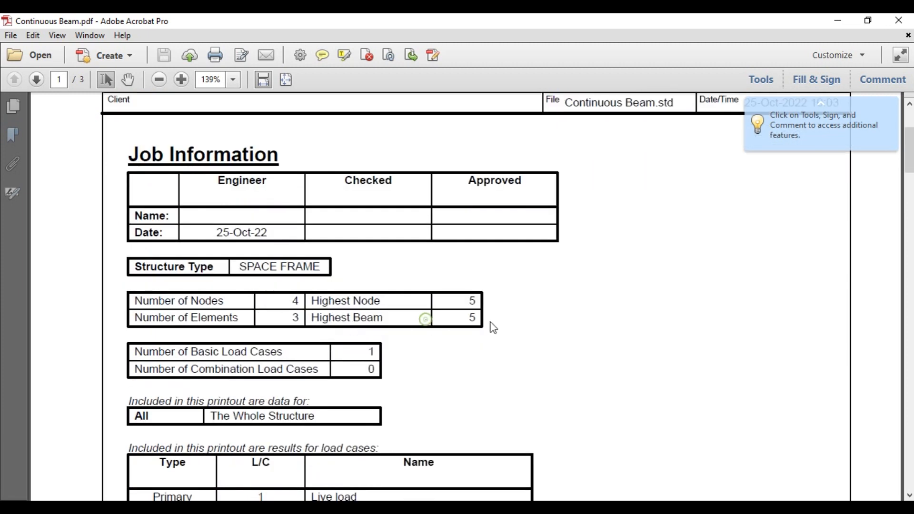
{"action": "scroll", "coordinate": [361, 324], "scroll_direction": "down", "scroll_amount": 1}
{"action": "scroll", "coordinate": [215, 386], "scroll_direction": "down", "scroll_amount": 12}
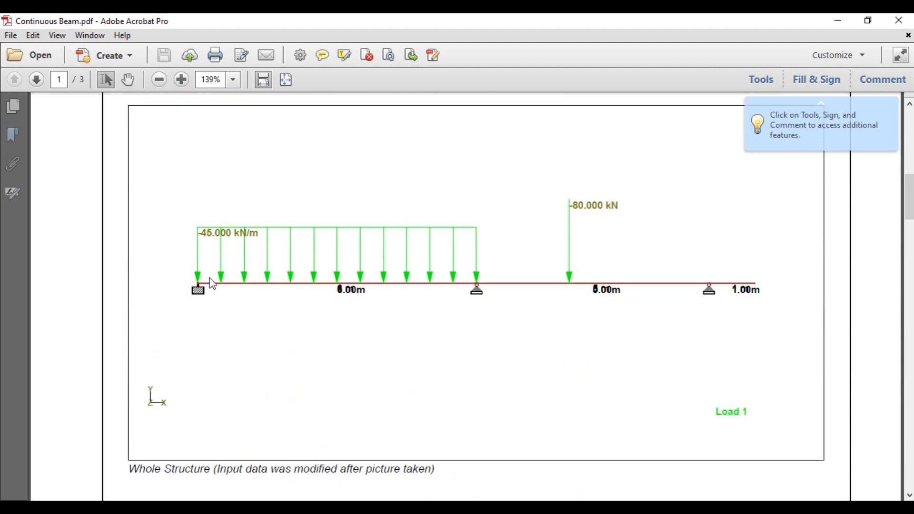
{"action": "scroll", "coordinate": [262, 299], "scroll_direction": "down", "scroll_amount": 1}
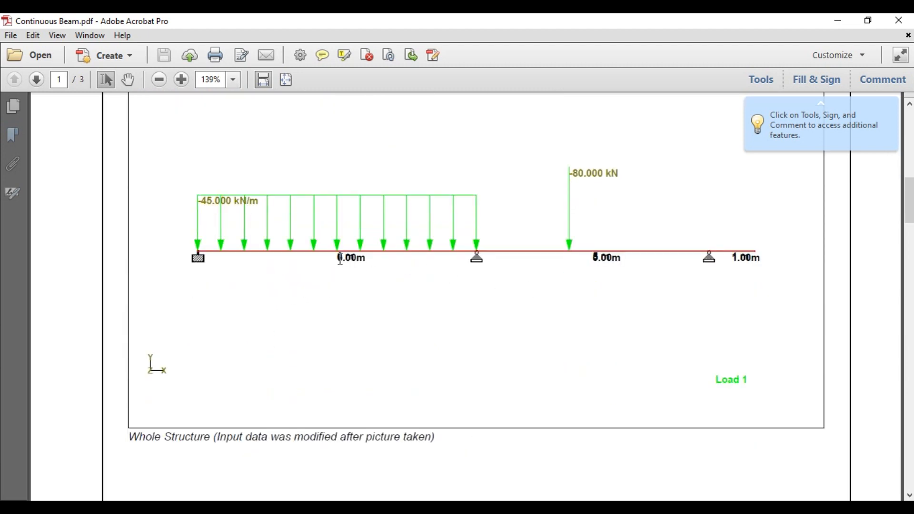
Review the second page's shear and bending diagram picture, Beam End Displacement Summary and Beam Maximum Moments table
{"action": "scroll", "coordinate": [578, 290], "scroll_direction": "down", "scroll_amount": 12}
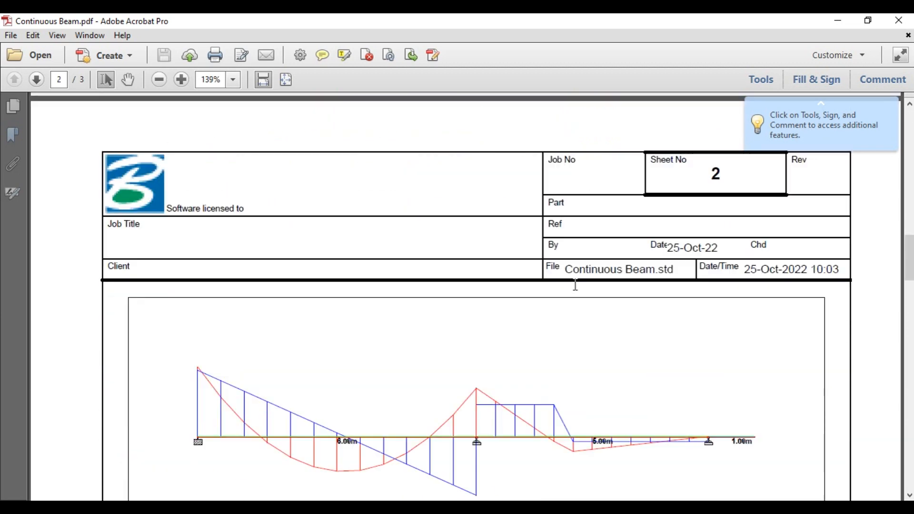
{"action": "scroll", "coordinate": [326, 280], "scroll_direction": "down", "scroll_amount": 1}
{"action": "scroll", "coordinate": [558, 363], "scroll_direction": "down", "scroll_amount": 2}
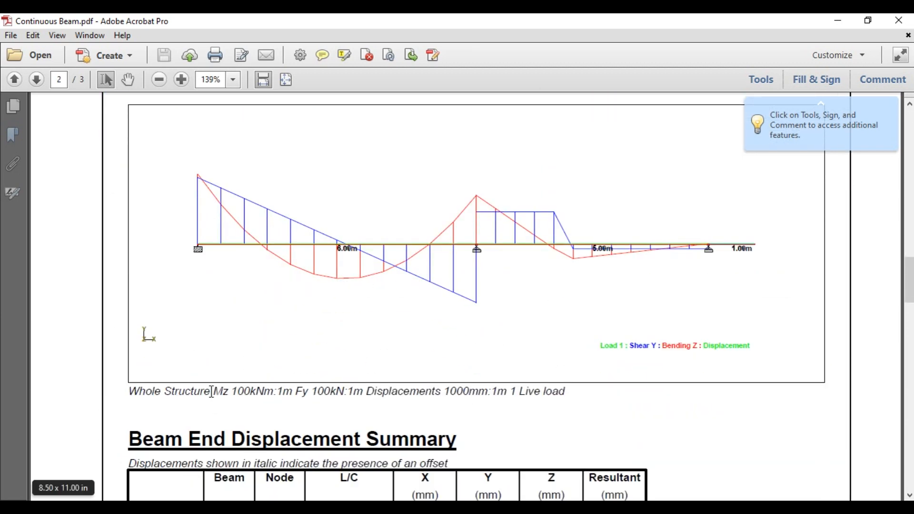
{"action": "scroll", "coordinate": [325, 395], "scroll_direction": "down", "scroll_amount": 5}
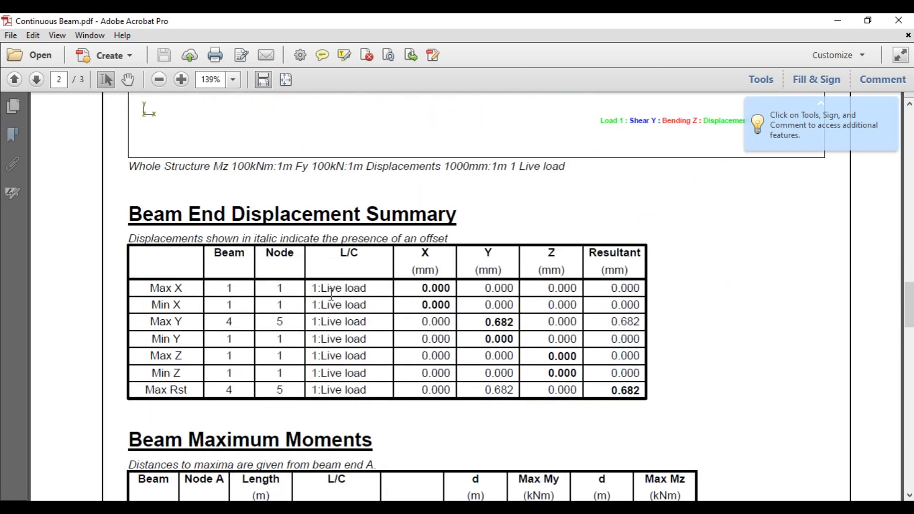
{"action": "scroll", "coordinate": [490, 332], "scroll_direction": "down", "scroll_amount": 1}
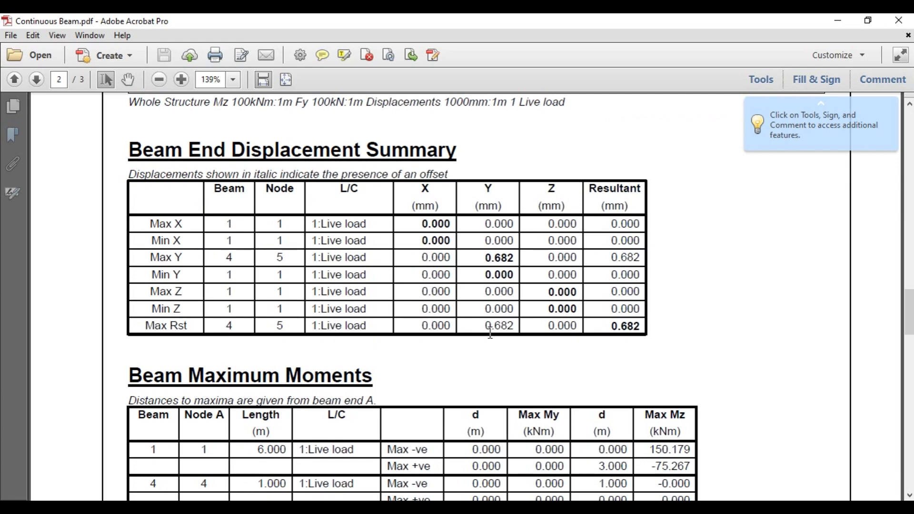
{"action": "scroll", "coordinate": [490, 332], "scroll_direction": "down", "scroll_amount": 2}
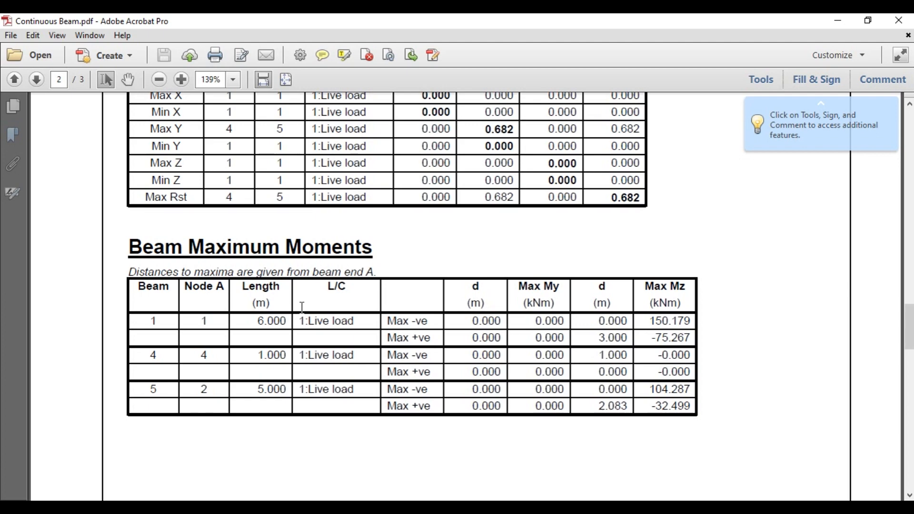
Examine the Beam Maximum Shear Forces table and the rest of the third page
{"action": "scroll", "coordinate": [344, 344], "scroll_direction": "down", "scroll_amount": 10}
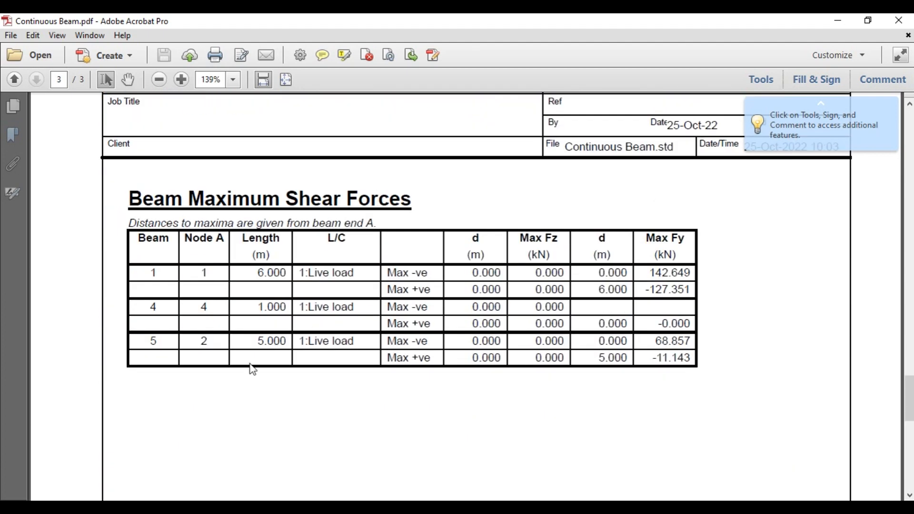
{"action": "scroll", "coordinate": [430, 265], "scroll_direction": "down", "scroll_amount": 6}
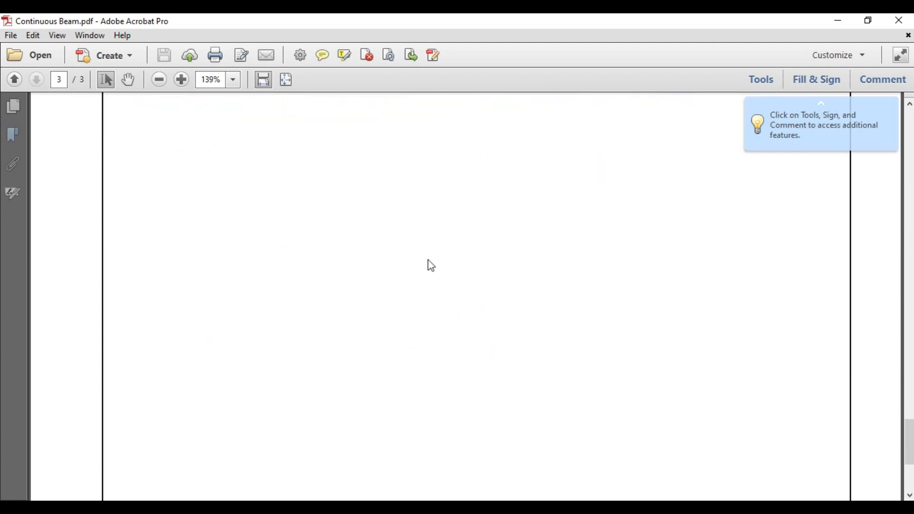
{"action": "scroll", "coordinate": [430, 265], "scroll_direction": "up", "scroll_amount": 6}
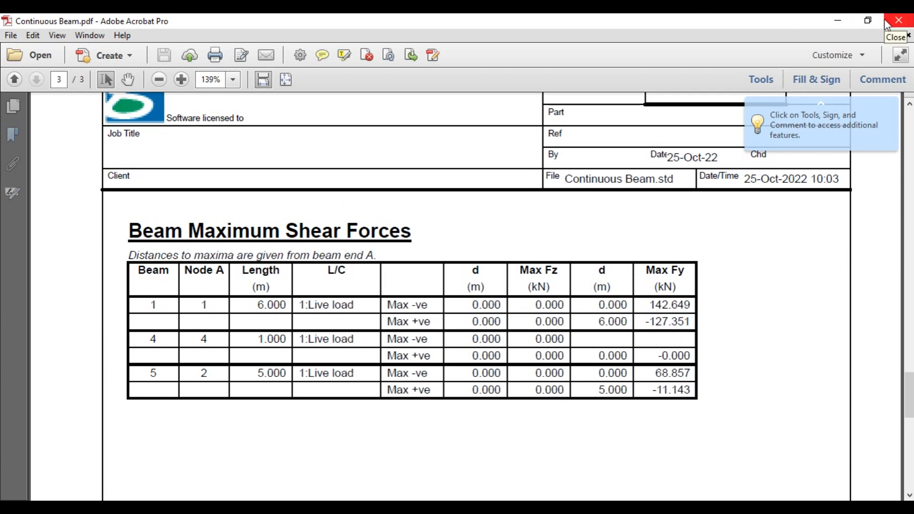
{"action": "scroll", "coordinate": [429, 267], "scroll_direction": "down", "scroll_amount": 8}
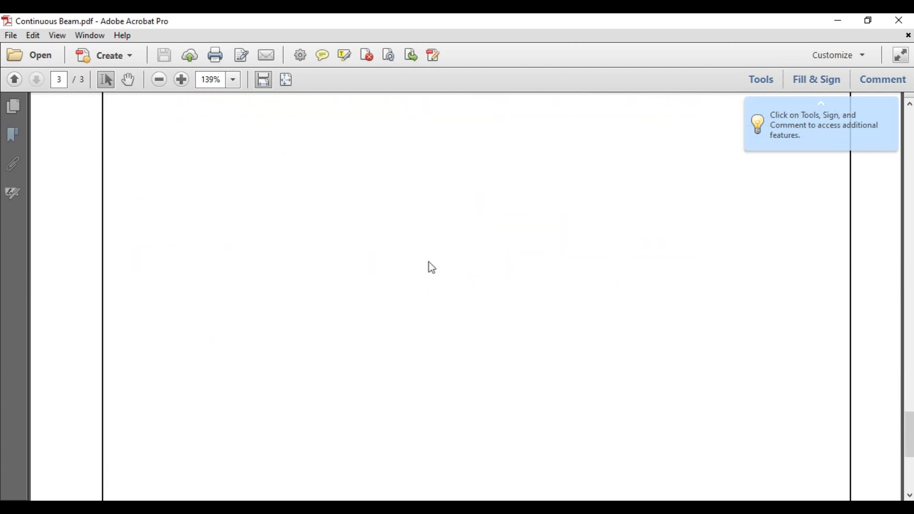
{"action": "scroll", "coordinate": [427, 261], "scroll_direction": "up", "scroll_amount": 2}
{"action": "scroll", "coordinate": [430, 265], "scroll_direction": "up", "scroll_amount": 5}
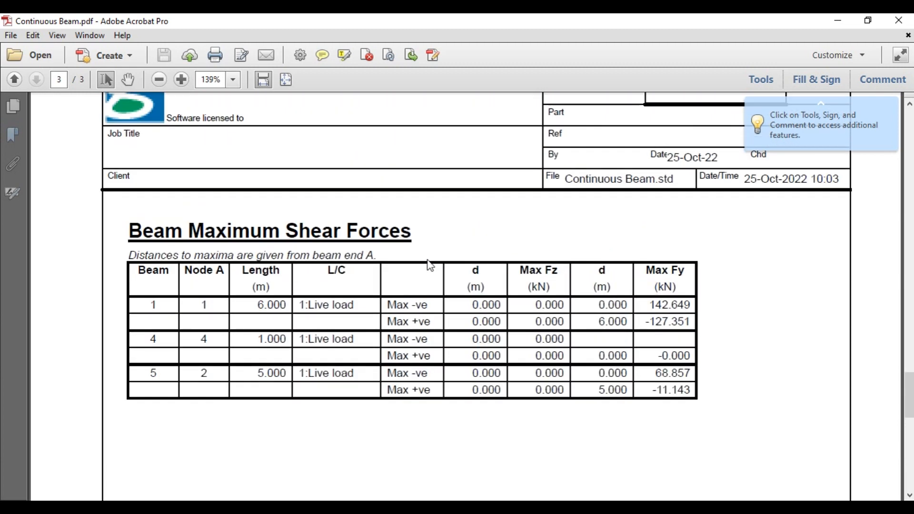